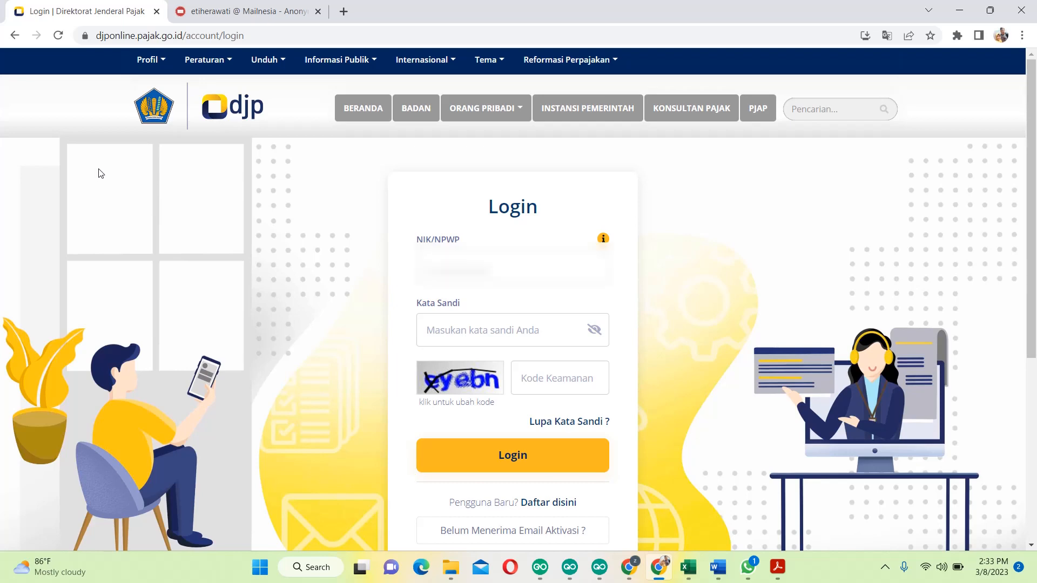
# Step: Log in to the DJP Online account by entering the taxpayer's NIK/NPWP, the account password and the captcha security code
pyautogui.hotkey('ctrl', 'v')
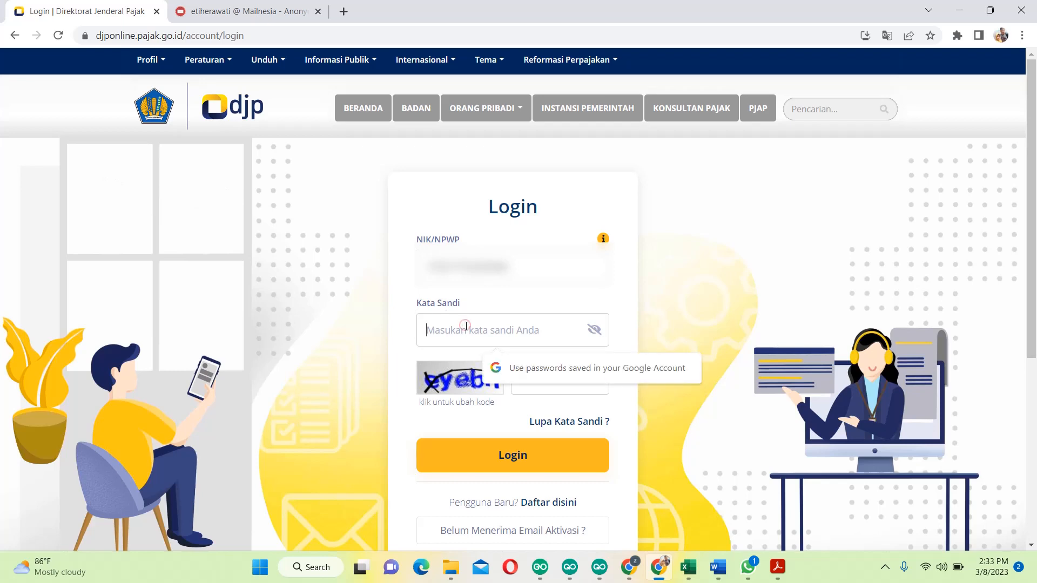
pyautogui.write('•••')
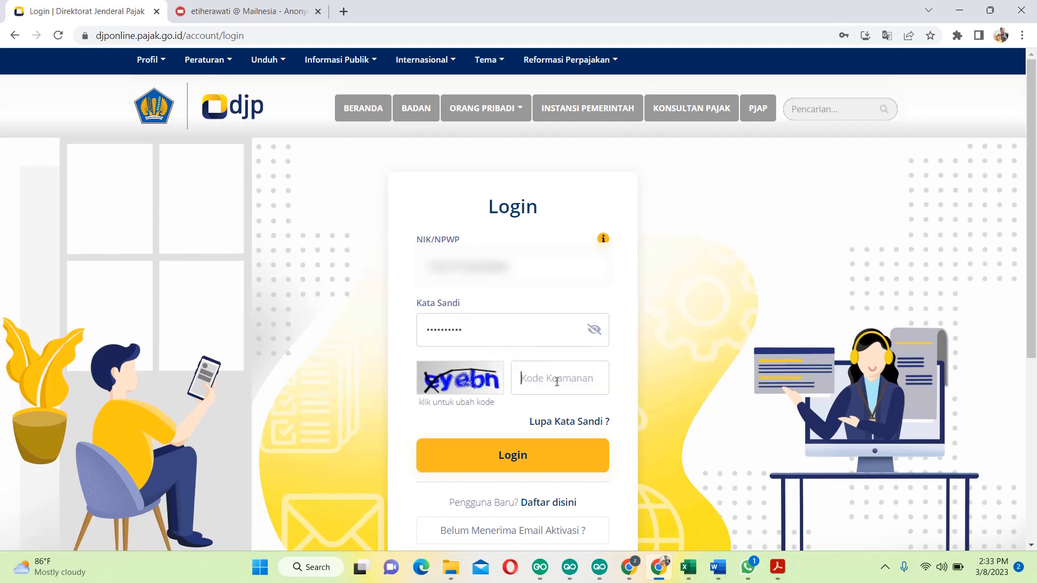
pyautogui.write('eyebn')
pyautogui.click(573, 456)
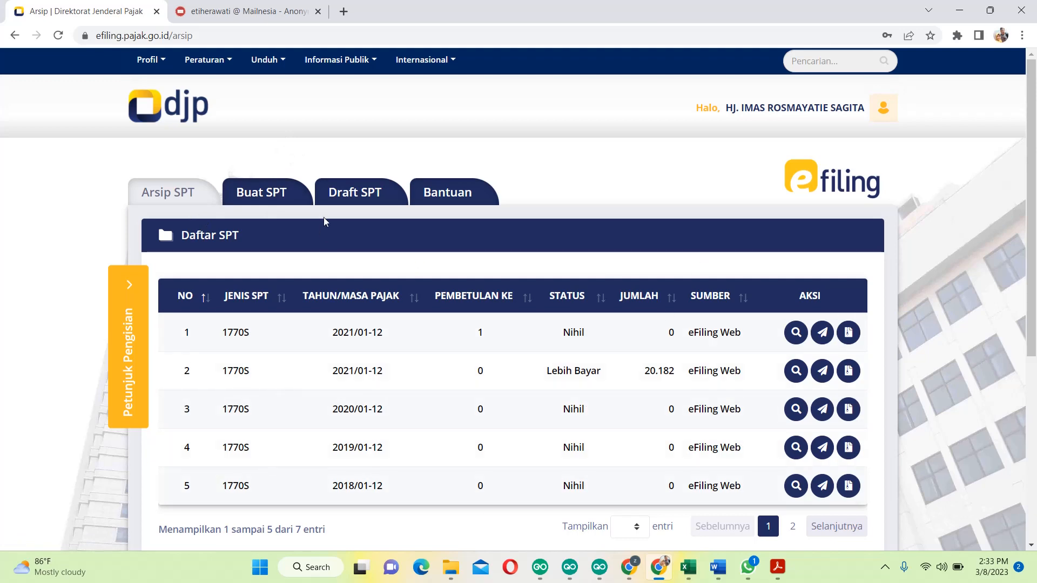
# Step: Start a new SPT and answer Tidak to both the usaha/pekerjaan bebas question and the separate MT/PH tax obligations question
pyautogui.click(337, 59)
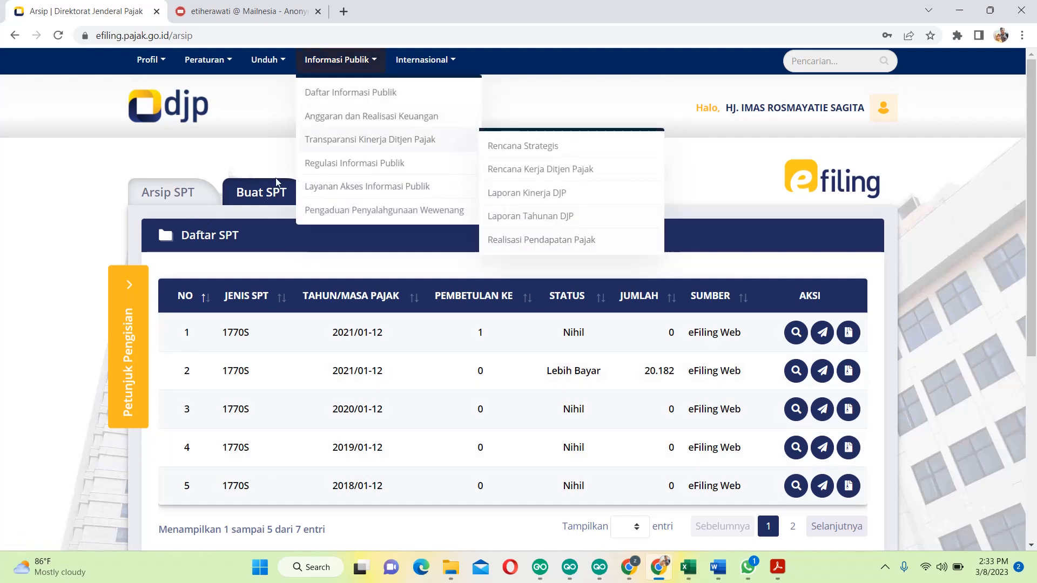
pyautogui.click(258, 199)
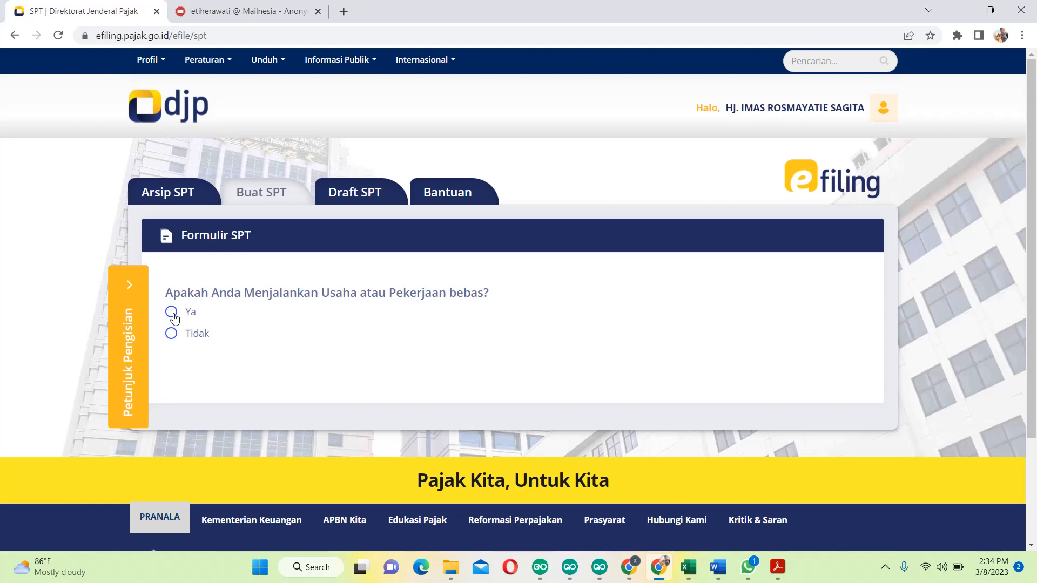
pyautogui.click(173, 334)
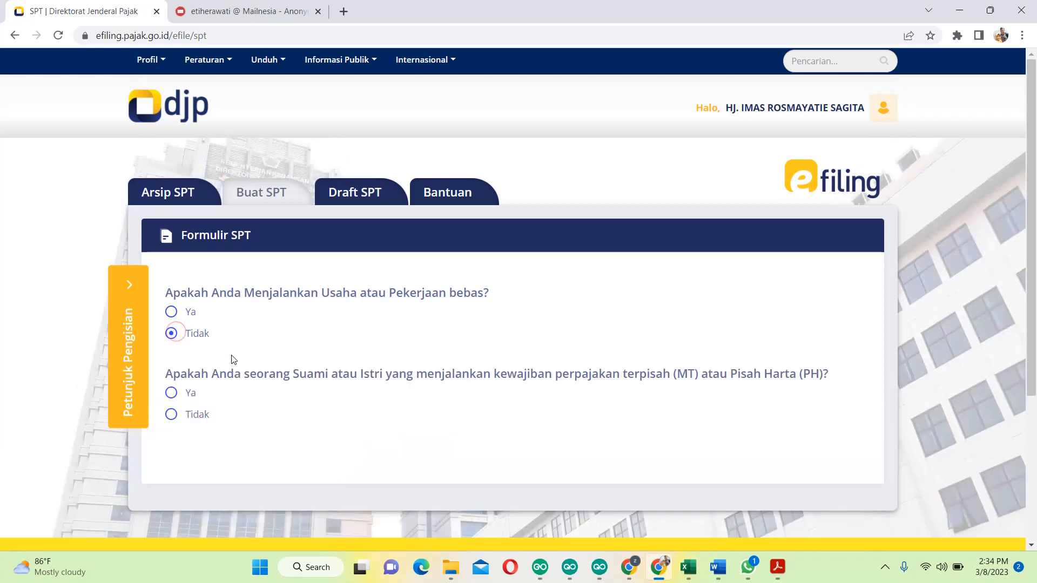
pyautogui.scroll(-1, 233, 360)
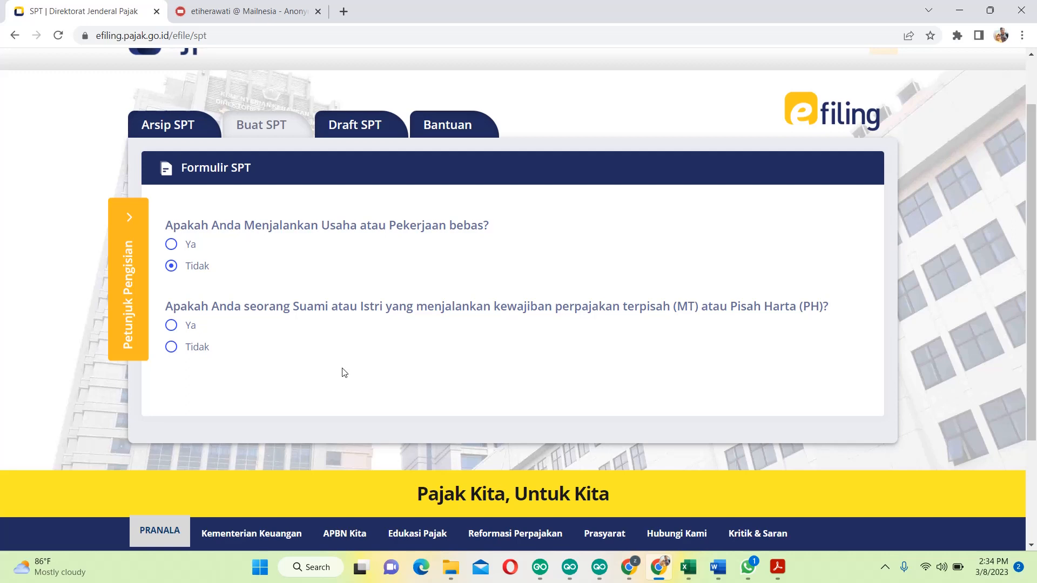
pyautogui.click(171, 350)
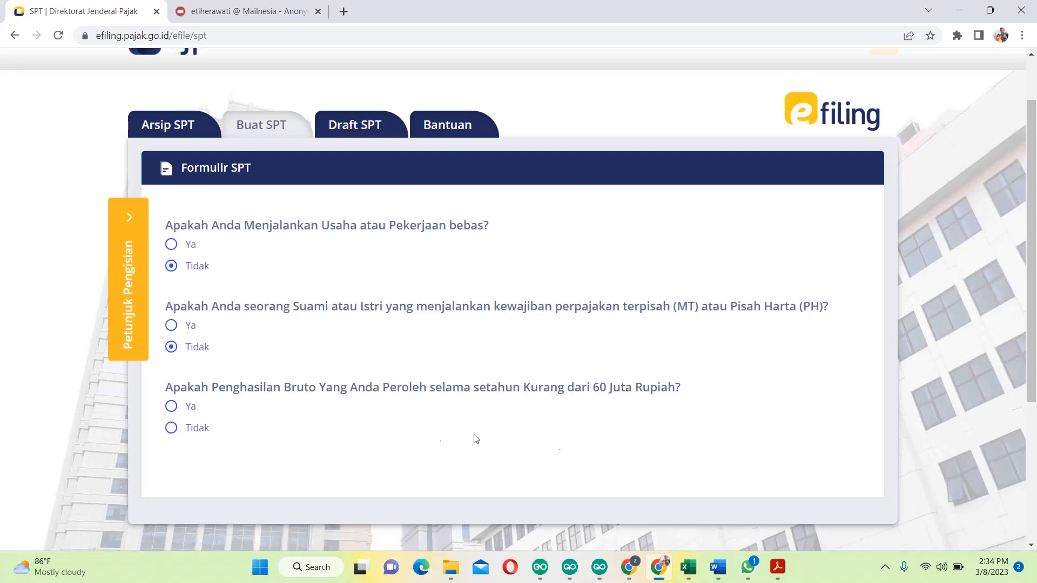
# Step: Check the yearly gross income in the Laporan_SPT_PPH_TAHUN 2022 PDF and answer Tidak to the under-60-million-rupiah income question on the e-filing form
pyautogui.click(776, 568)
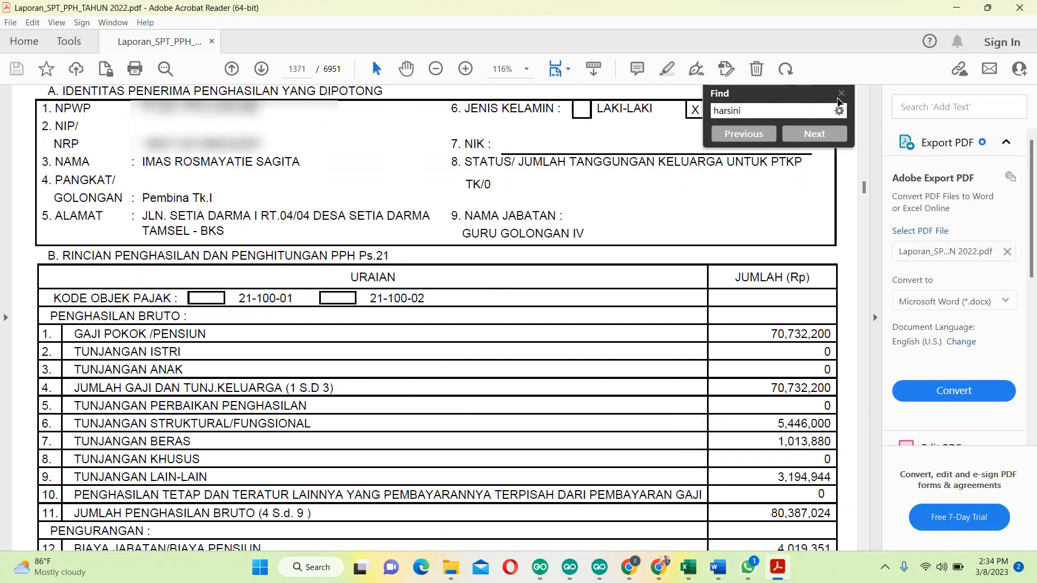
pyautogui.click(844, 96)
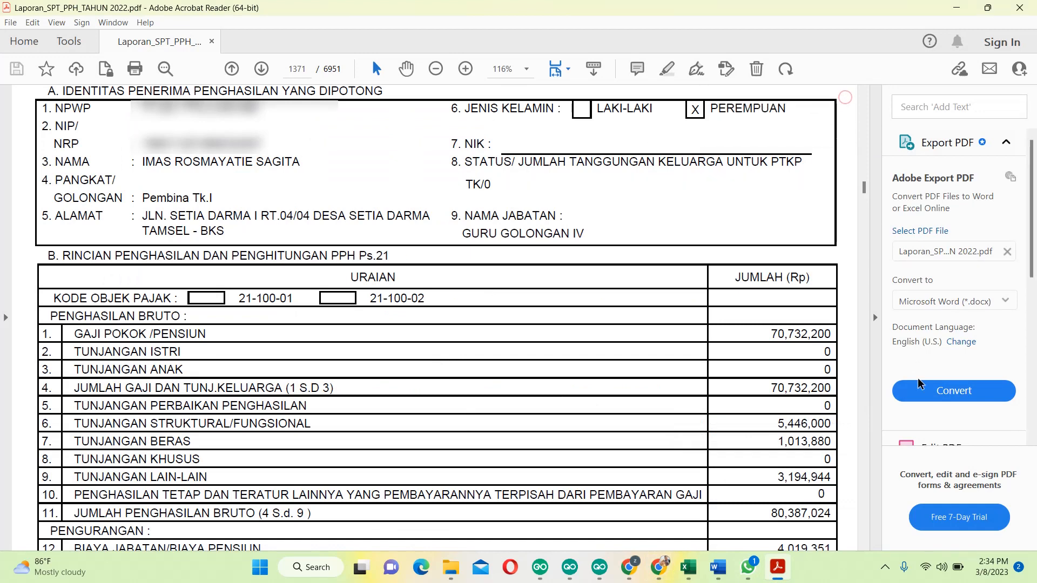
pyautogui.click(862, 519)
pyautogui.scroll(4, 508, 372)
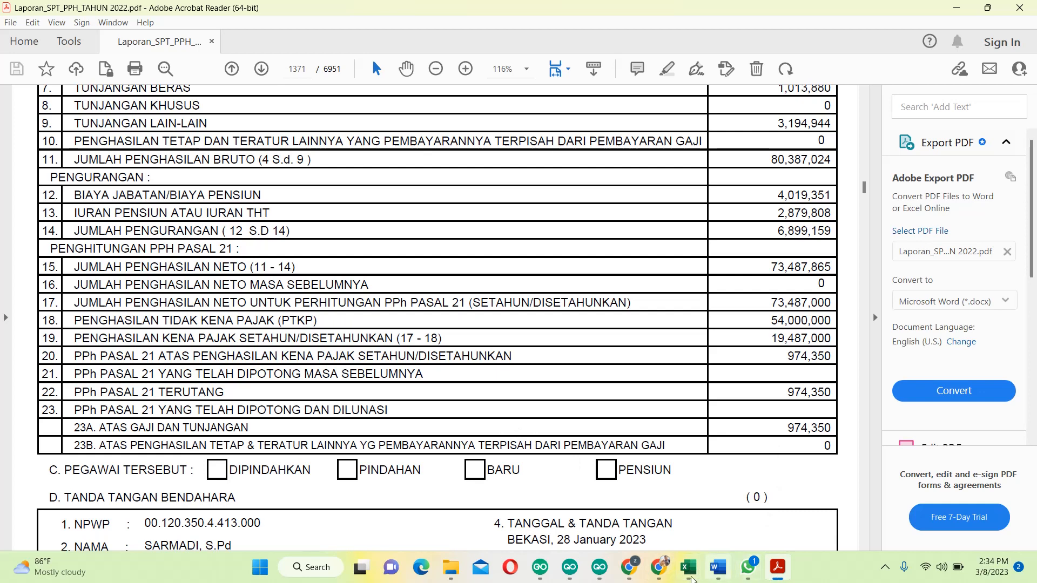
pyautogui.click(663, 578)
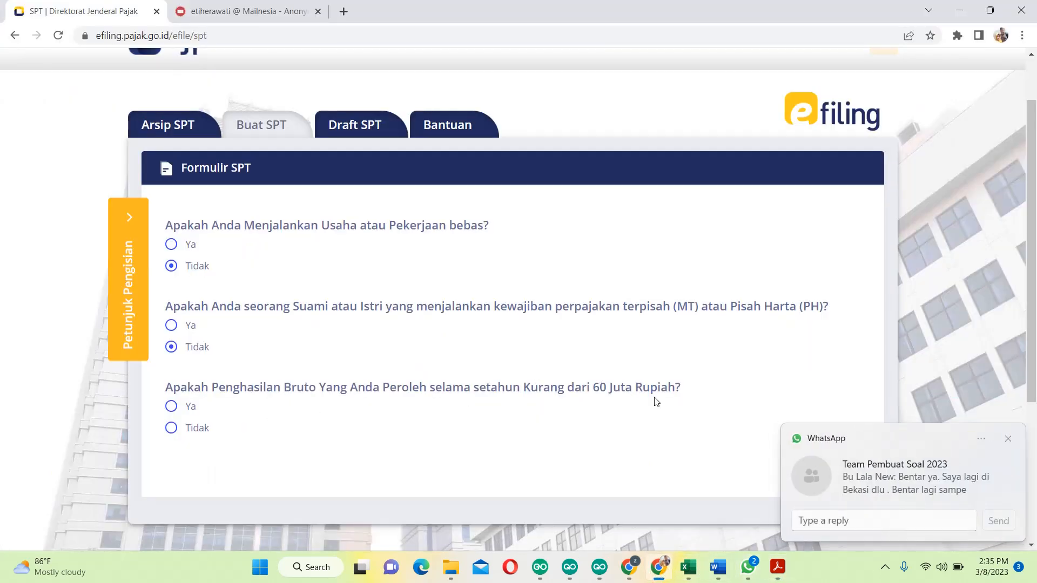
pyautogui.click(171, 429)
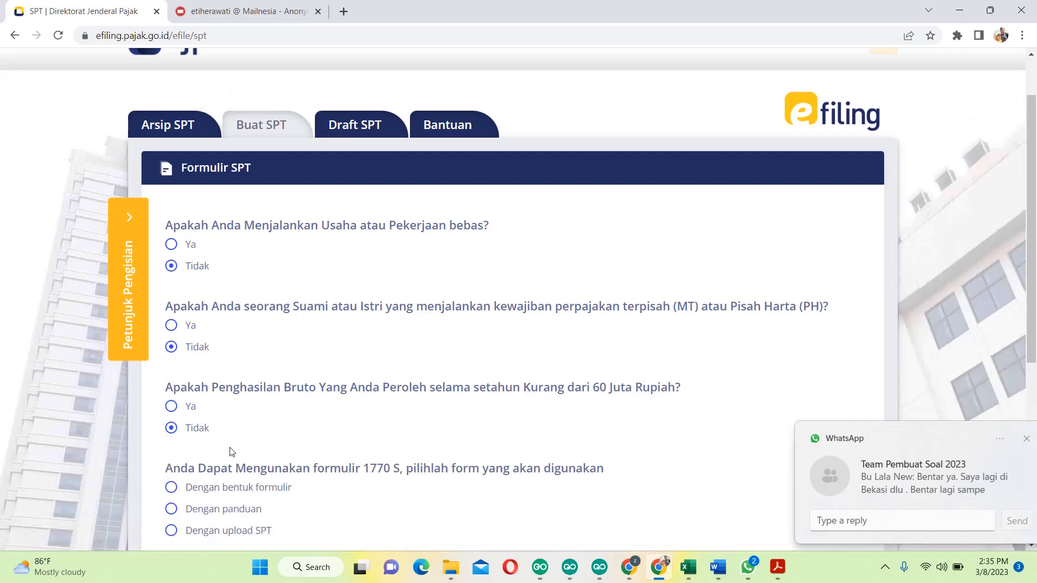
# Step: Choose the Dengan panduan form type and open the guided SPT 1770 S form
pyautogui.scroll(-1, 246, 441)
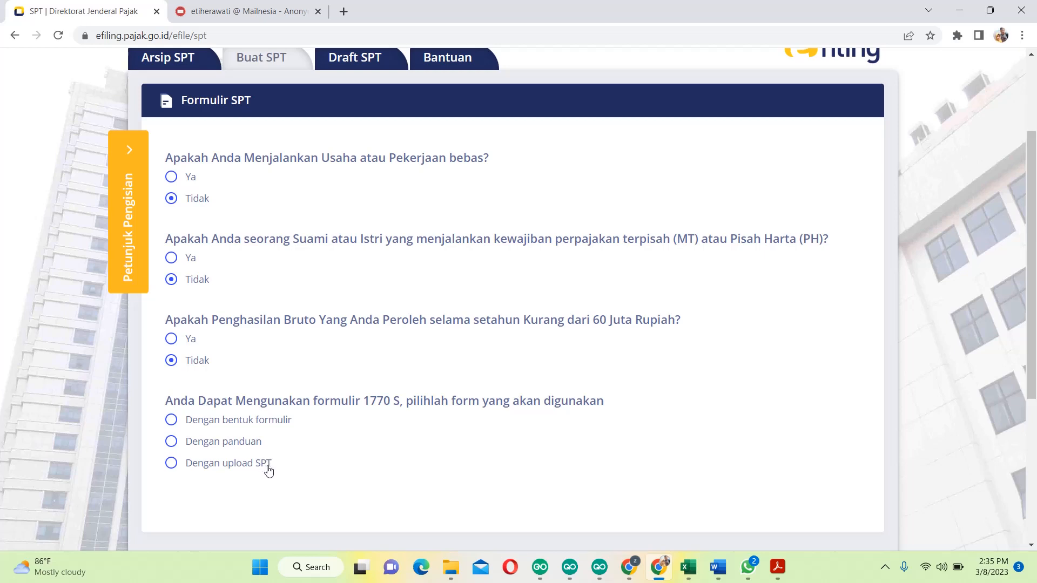
pyautogui.click(171, 443)
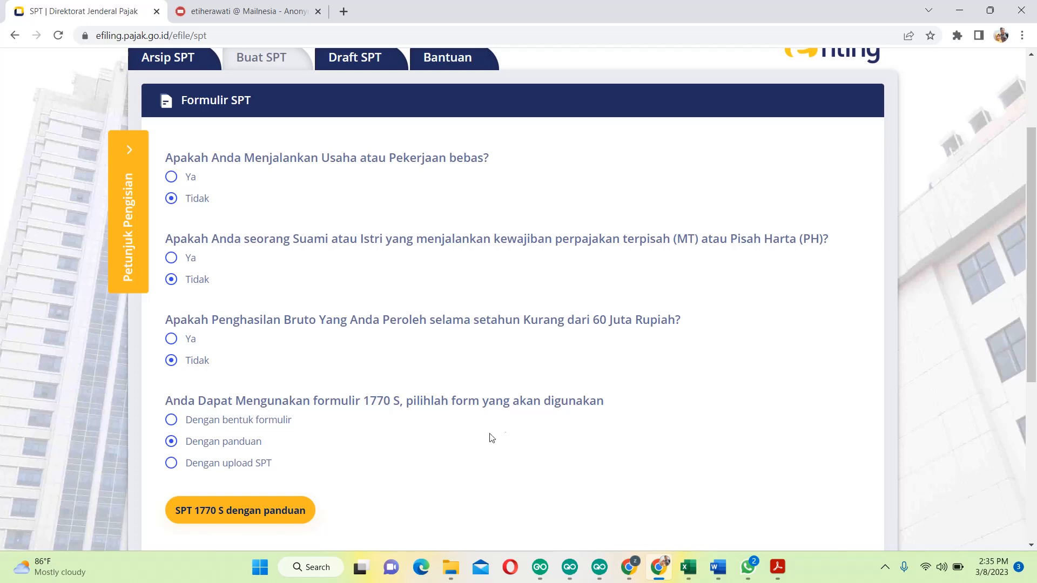
pyautogui.click(263, 512)
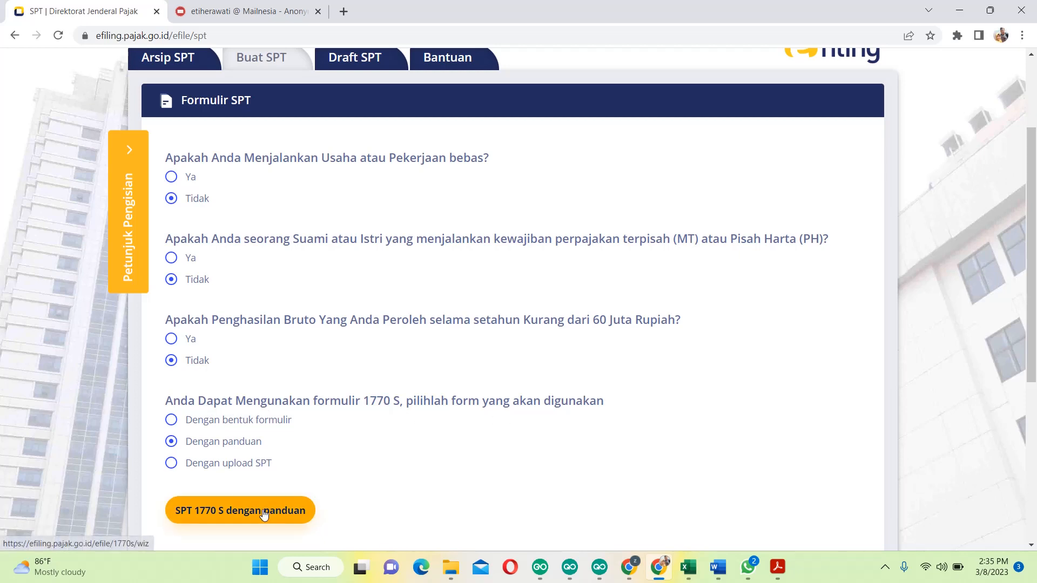
pyautogui.click(260, 511)
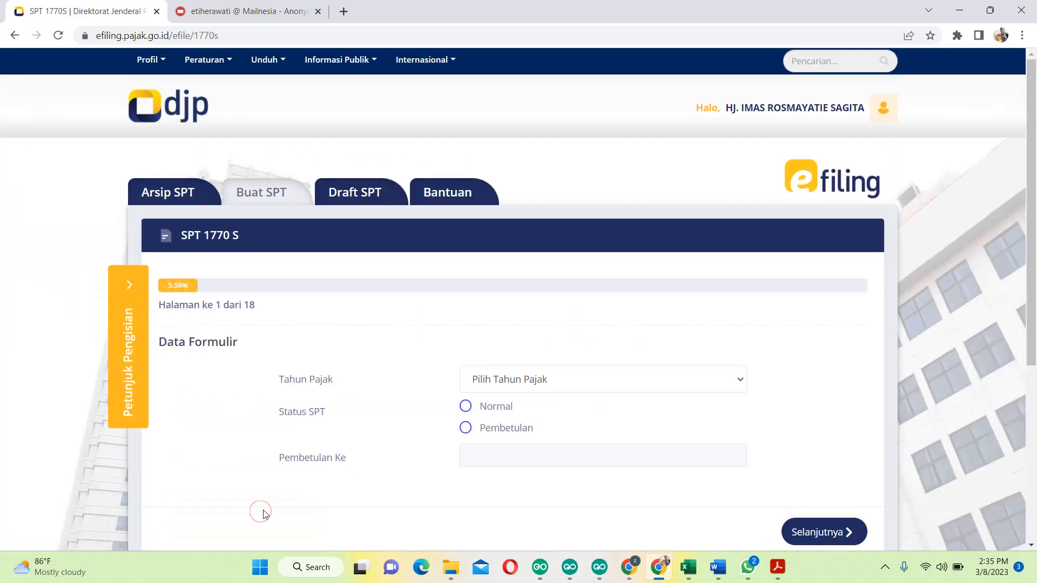
# Step: Set the tax year to 2022 with SPT status Normal and continue to page 2 of the form
pyautogui.click(617, 382)
pyautogui.click(584, 414)
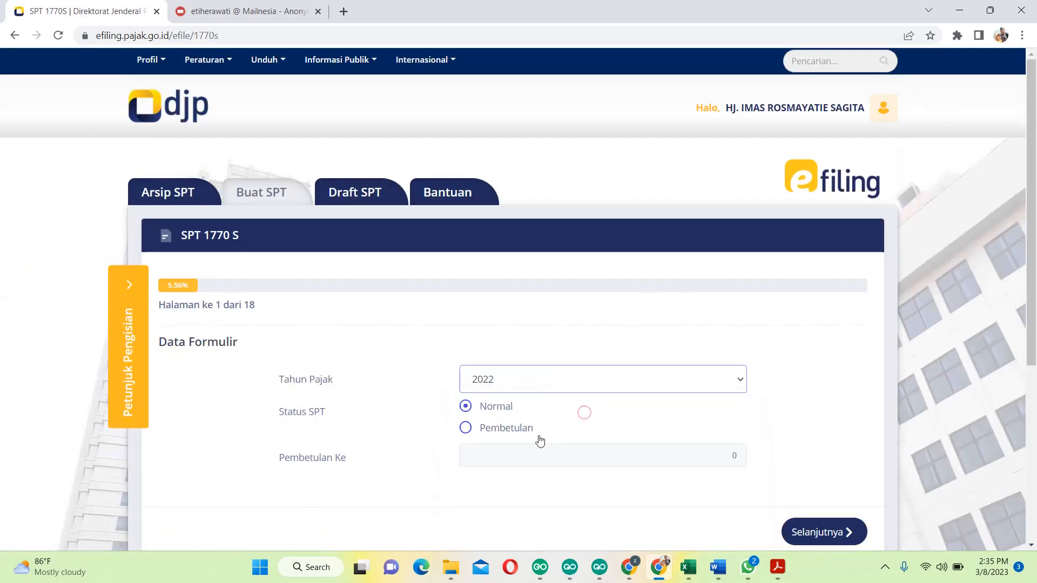
pyautogui.click(466, 407)
pyautogui.scroll(-2, 640, 406)
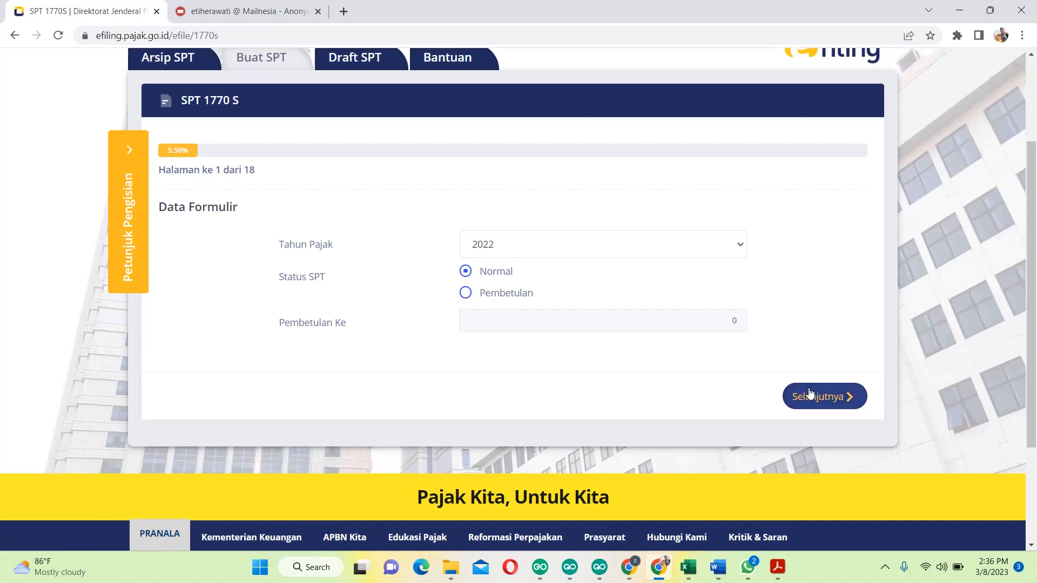
pyautogui.click(810, 393)
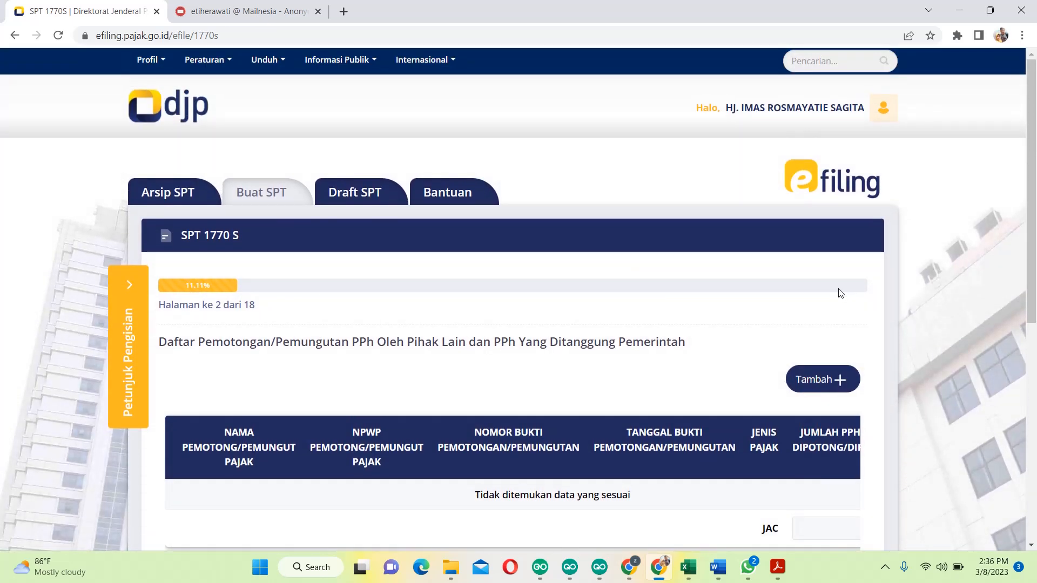
# Step: Add a new withholding slip to the Daftar Pemotongan/Pemungutan PPh list and set its tax type to Pasal 21
pyautogui.scroll(-5, 625, 390)
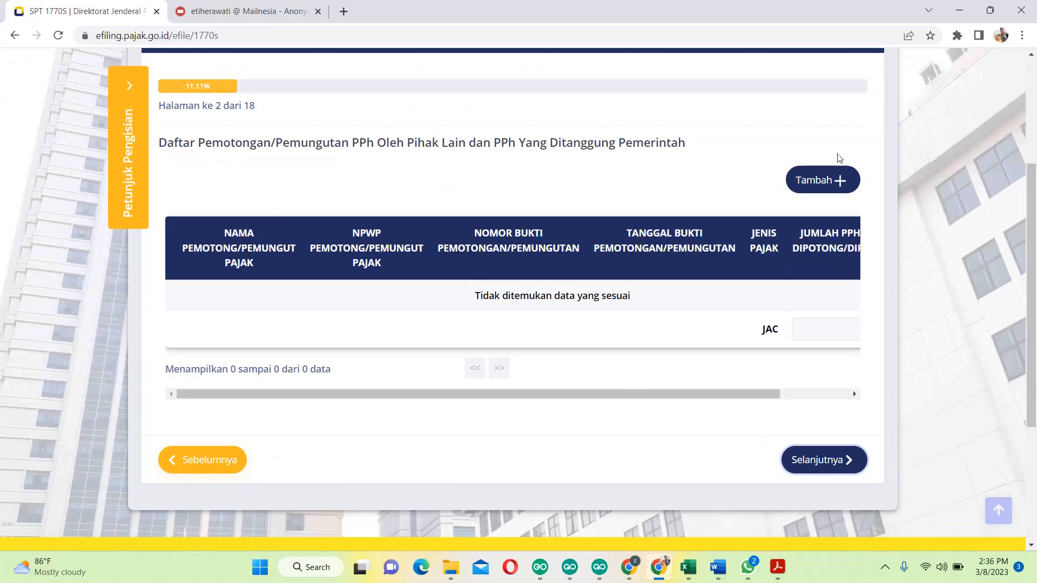
pyautogui.click(820, 183)
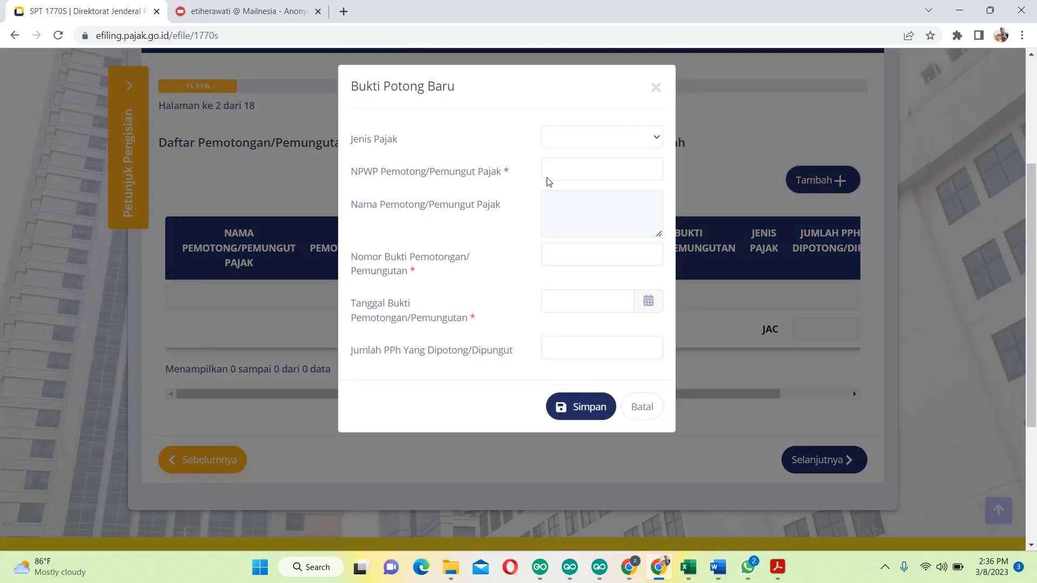
pyautogui.click(577, 135)
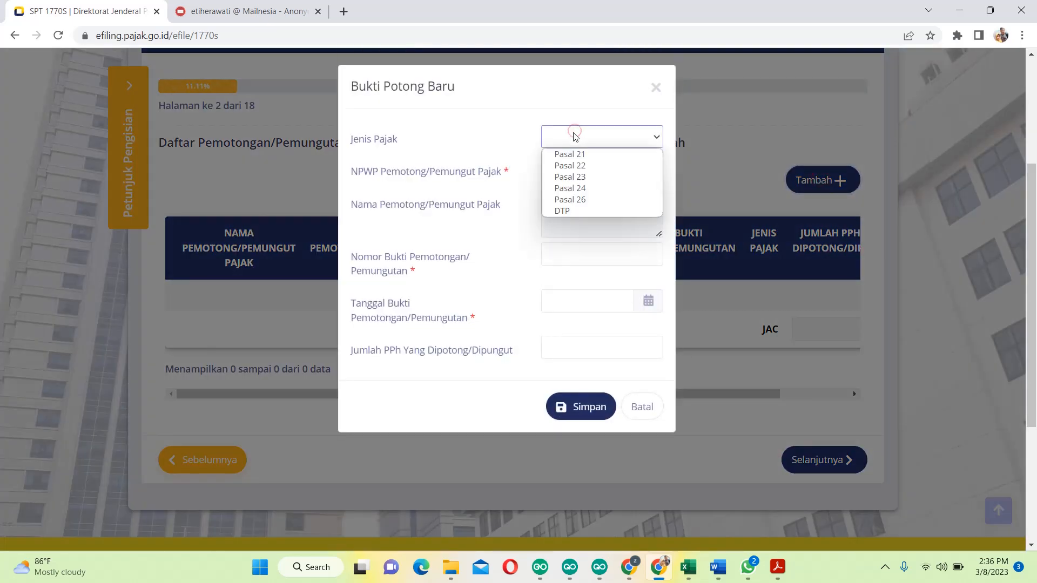
pyautogui.click(579, 155)
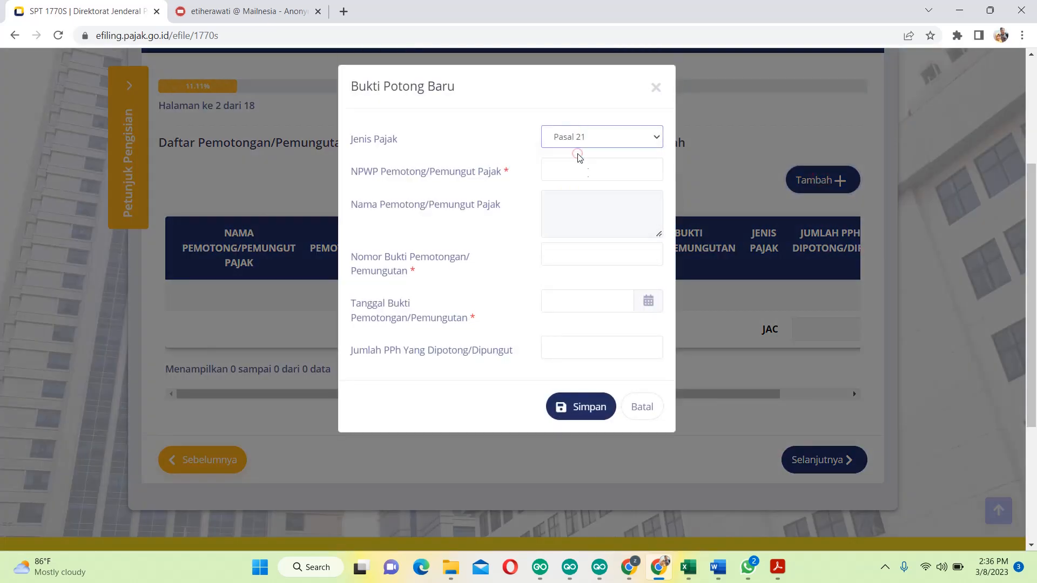
# Step: Find the treasurer's NPWP in the PDF and paste its unpunctuated version from Word into the new slip's NPWP Pemotong/Pemungut Pajak field
pyautogui.click(571, 170)
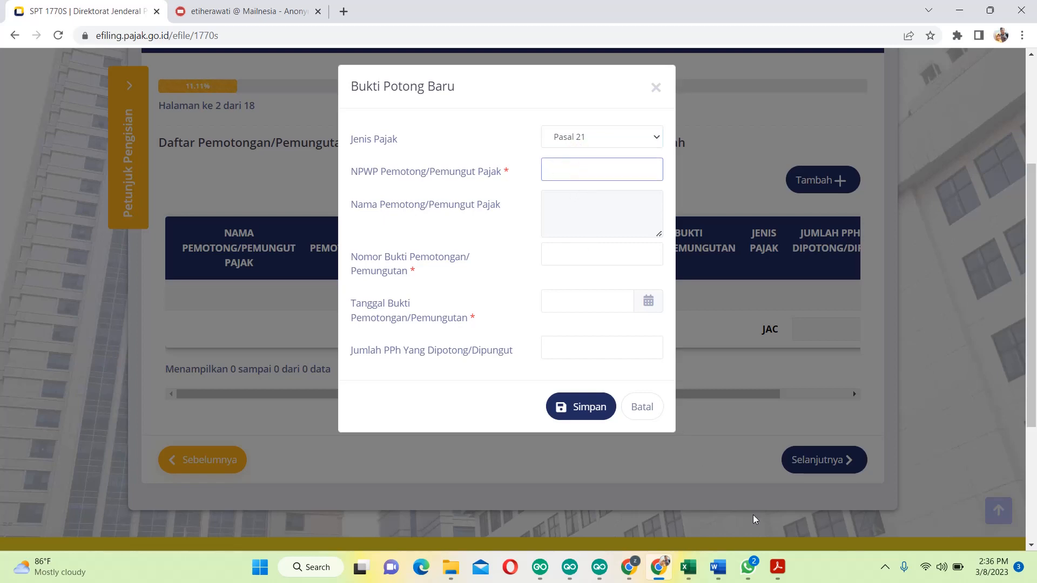
pyautogui.click(777, 567)
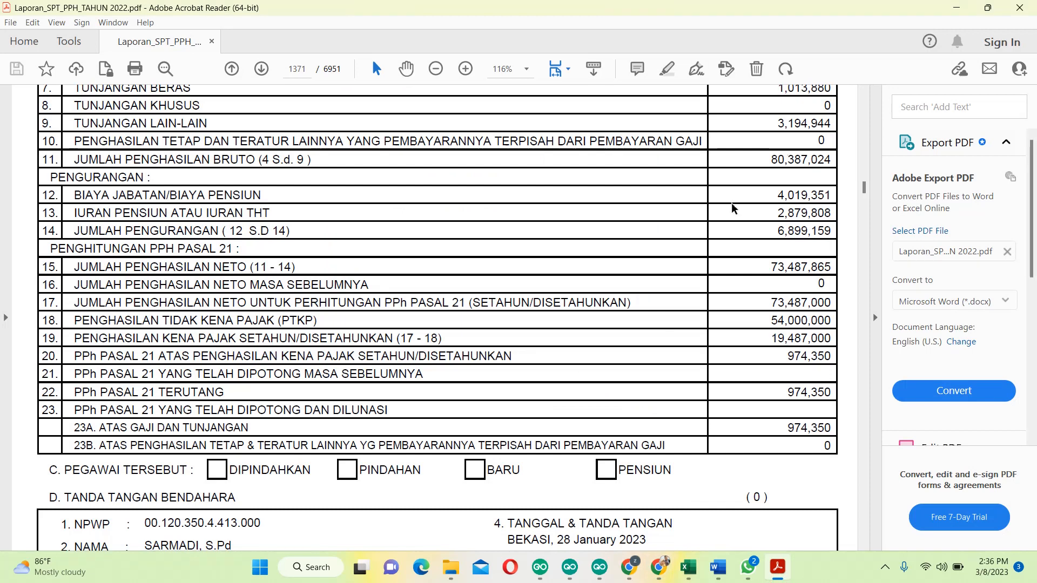
pyautogui.scroll(7, 869, 91)
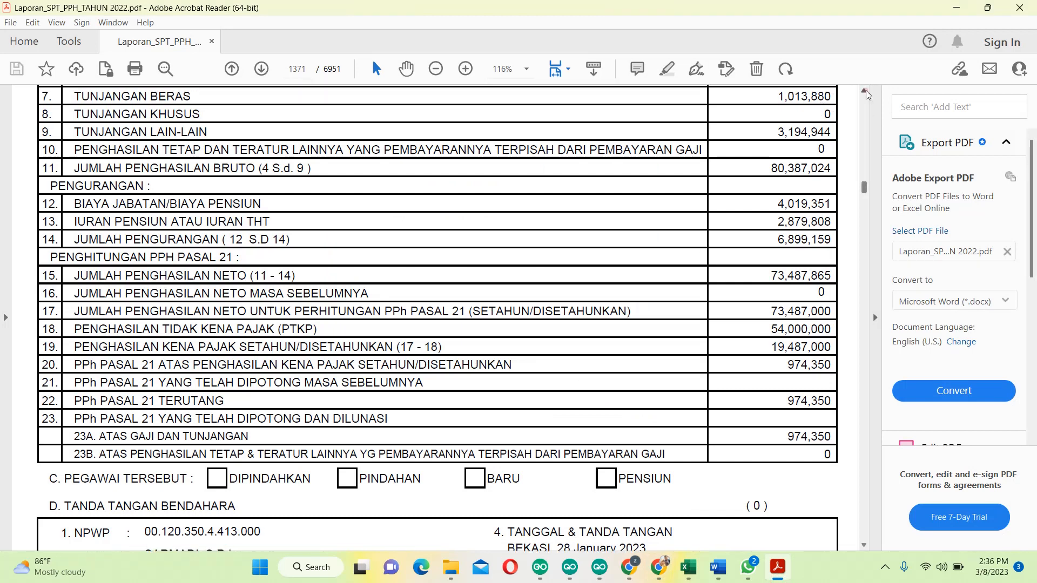
pyautogui.click(865, 92)
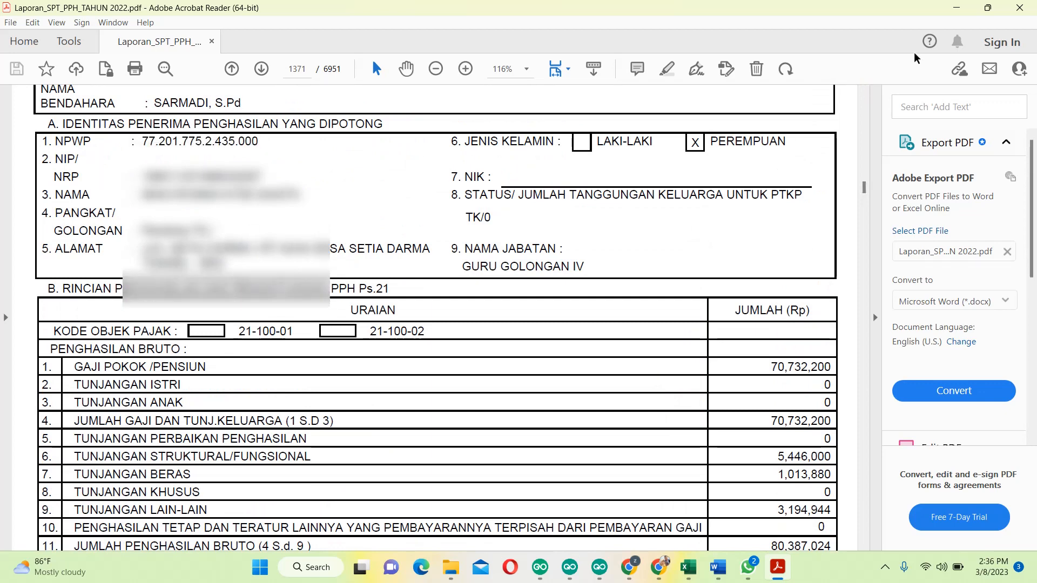
pyautogui.click(865, 93)
pyautogui.click(864, 91)
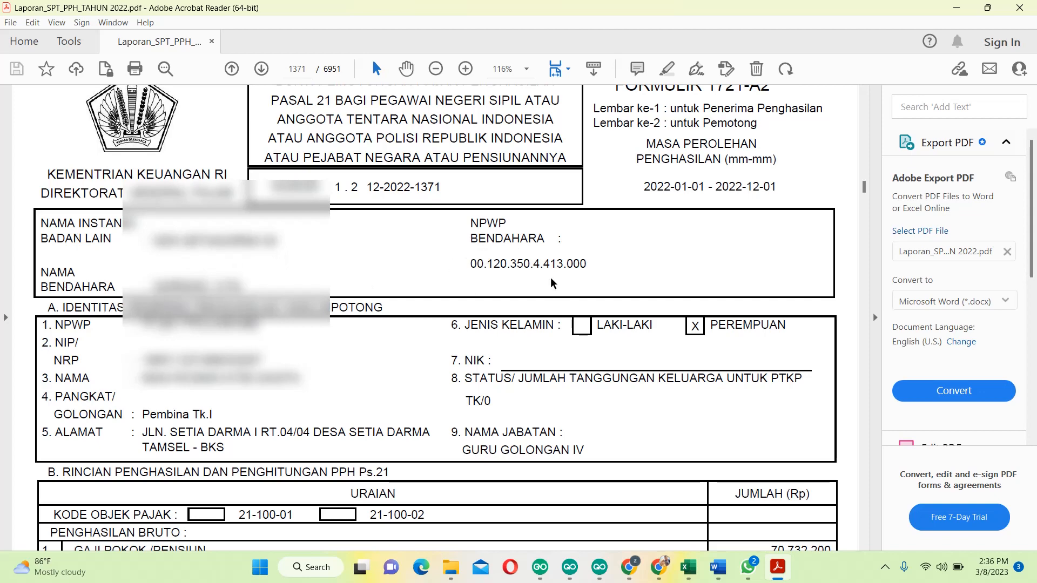
pyautogui.moveTo(471, 265); pyautogui.dragTo(589, 268)
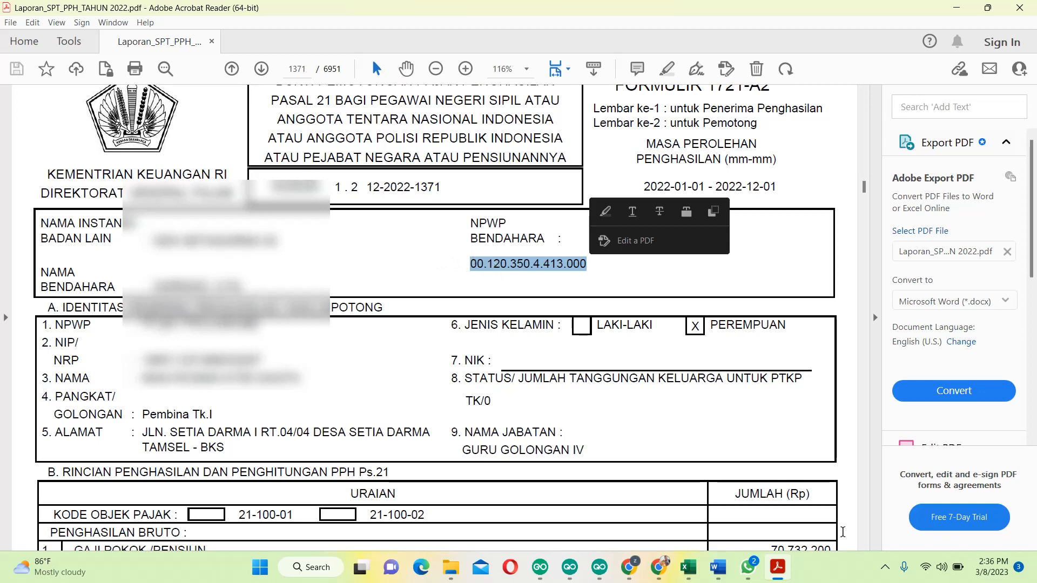
pyautogui.click(715, 574)
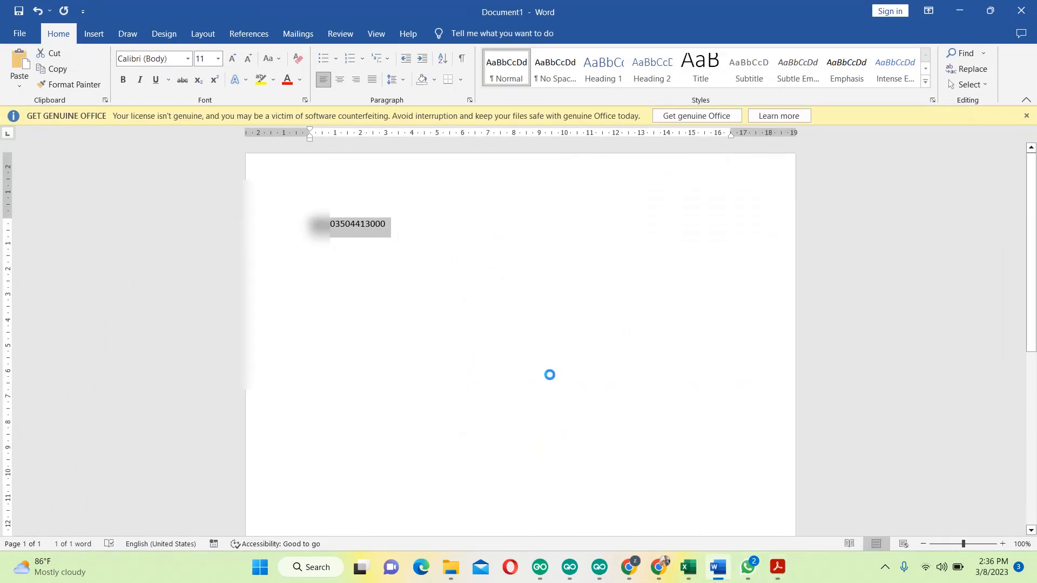
pyautogui.click(664, 572)
pyautogui.click(513, 360)
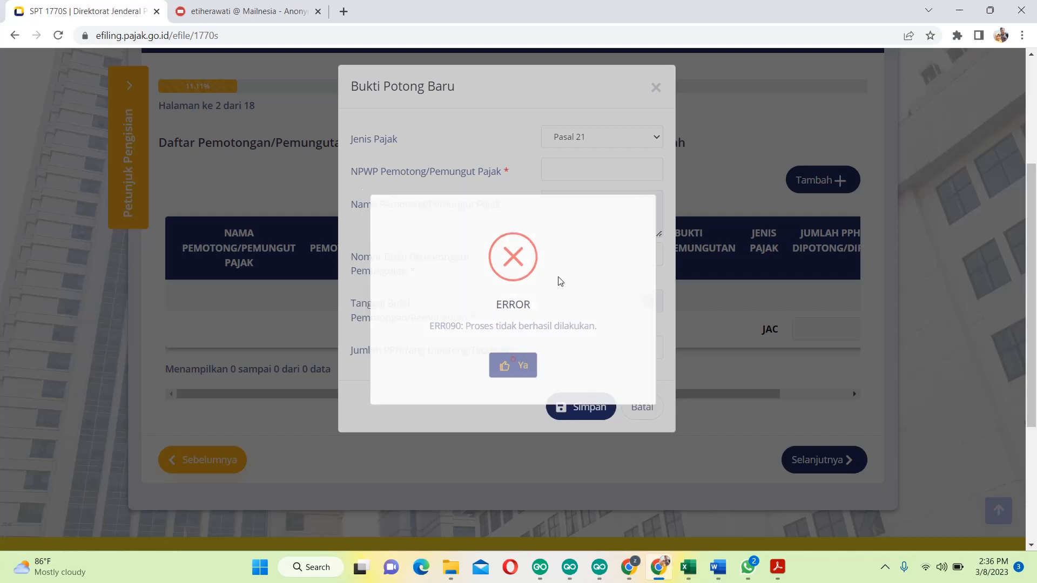
pyautogui.hotkey('ctrl', 'v')
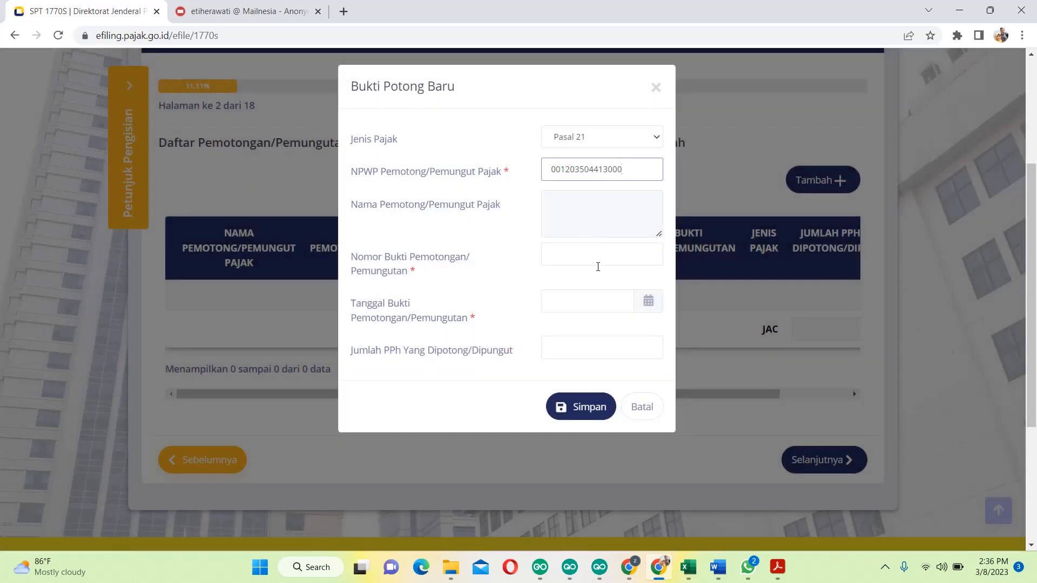
# Step: Copy the withholding slip number from the NOMOR line in the PDF into the new slip's Nomor Bukti Pemotongan/Pemungutan field
pyautogui.click(598, 265)
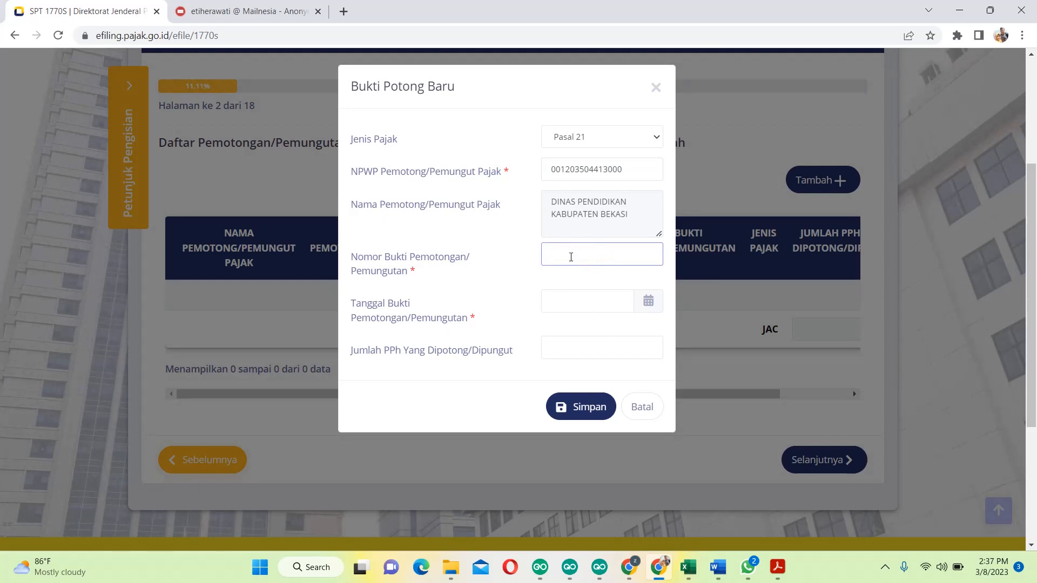
pyautogui.click(778, 567)
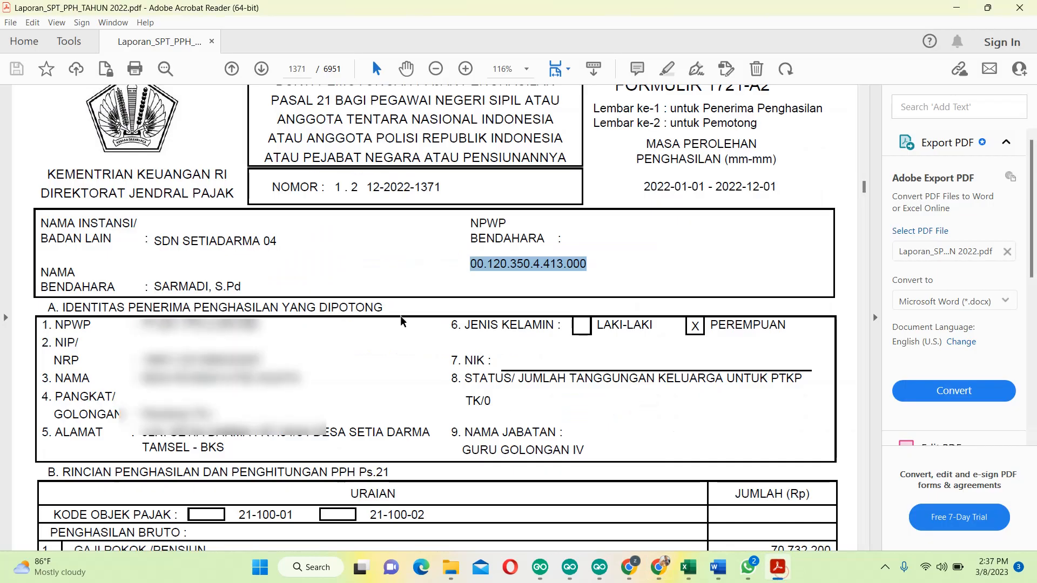
pyautogui.click(331, 192)
pyautogui.moveTo(339, 190)
pyautogui.mouseDown()
pyautogui.moveTo(358, 188)
pyautogui.moveTo(337, 186)
pyautogui.mouseUp()
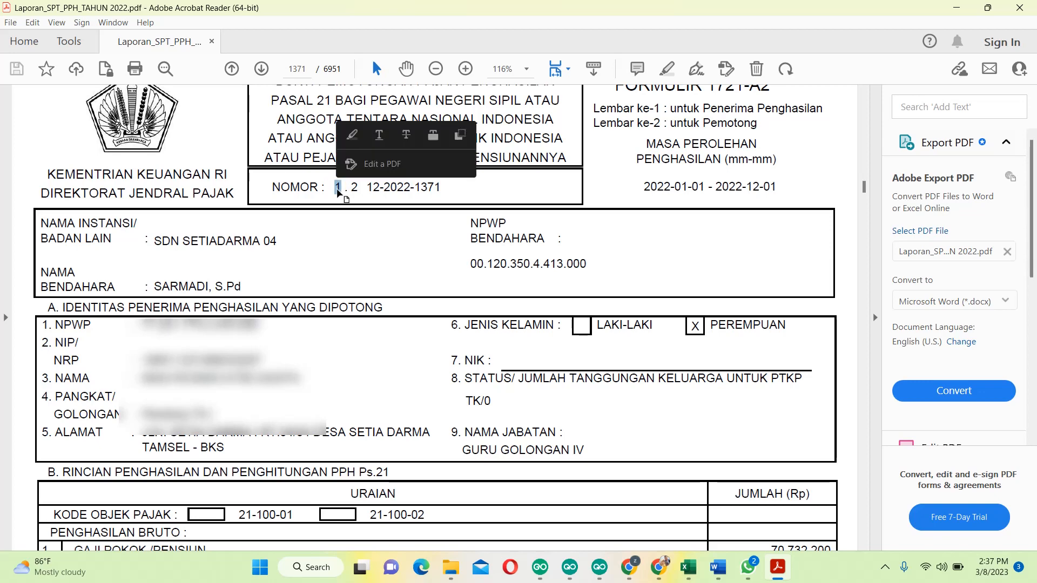
pyautogui.moveTo(337, 189); pyautogui.dragTo(442, 186)
pyautogui.hotkey('ctrl', 'c')
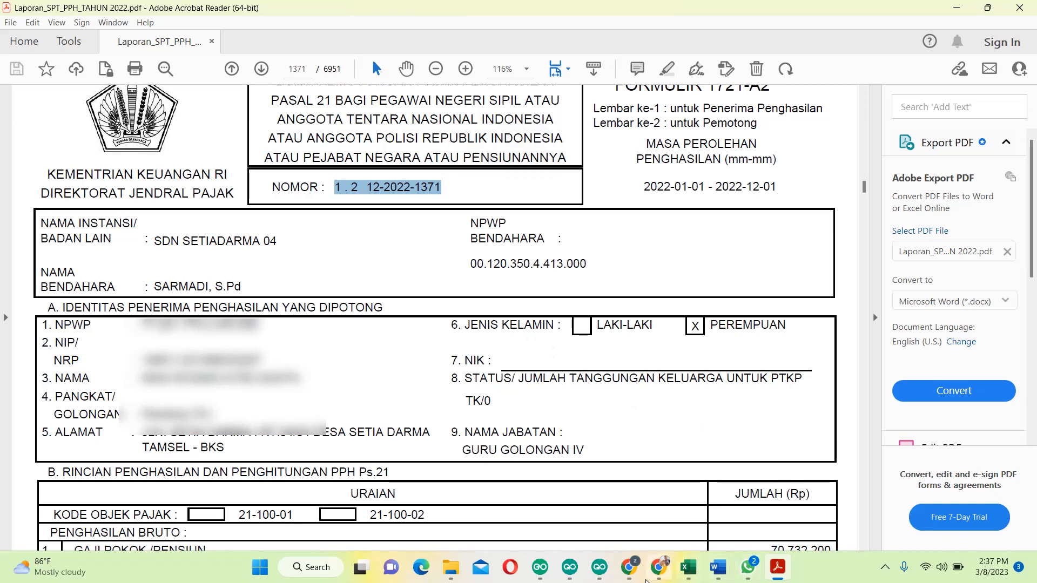
pyautogui.click(652, 567)
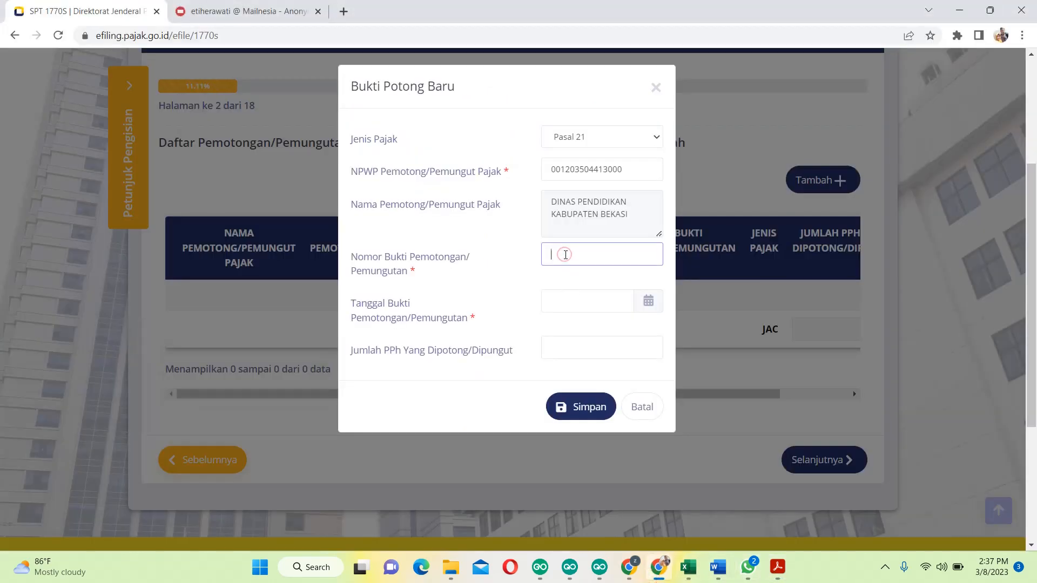
pyautogui.hotkey('ctrl', 'v')
# Step: Open the Tanggal Bukti Pemotongan/Pemungutan date picker and switch to the withholding slip PDF in Acrobat Reader
pyautogui.click(587, 295)
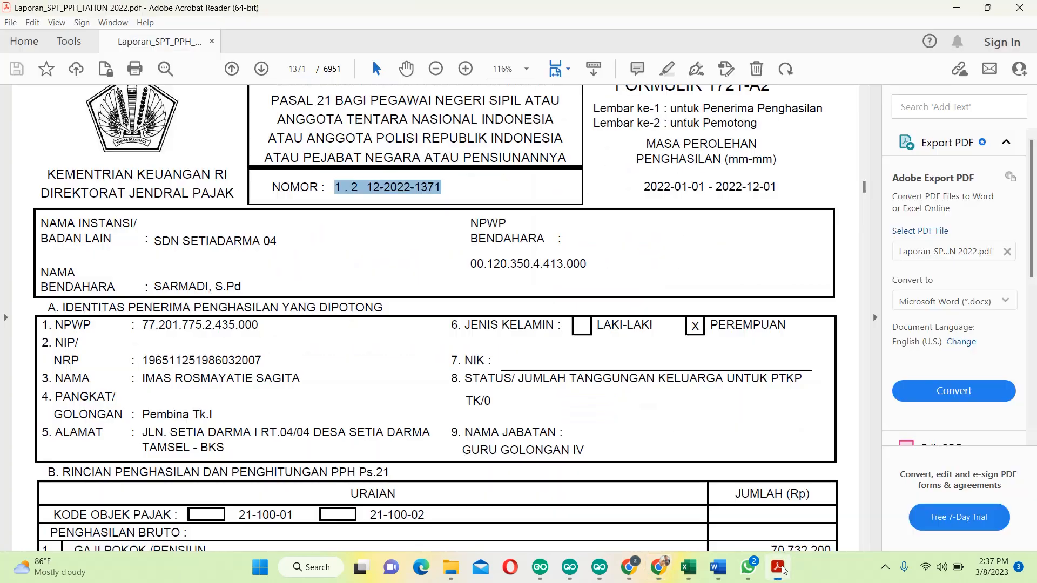
pyautogui.click(778, 567)
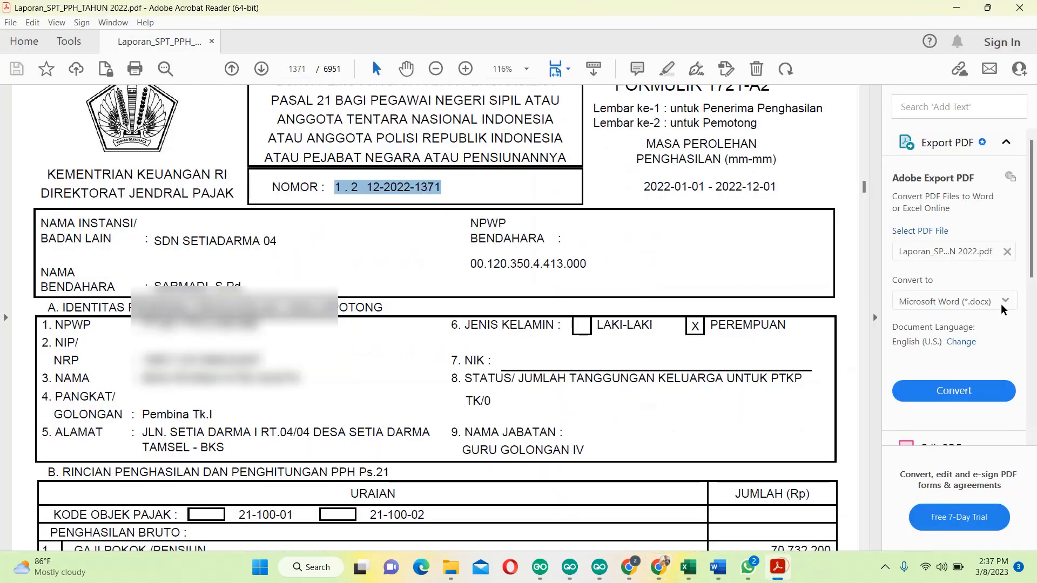
pyautogui.scroll(-2, 972, 303)
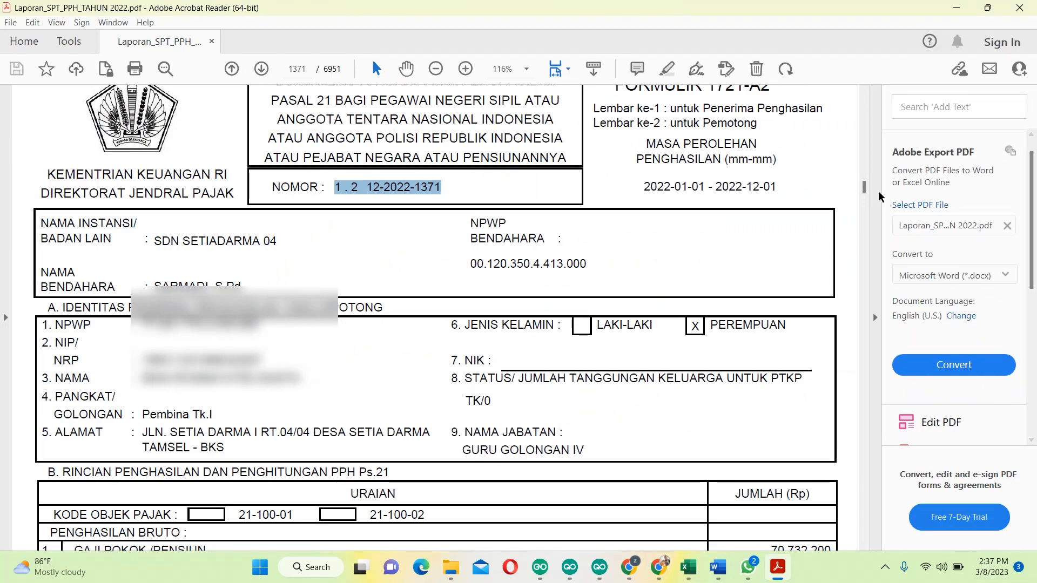
pyautogui.moveTo(864, 186); pyautogui.dragTo(864, 191)
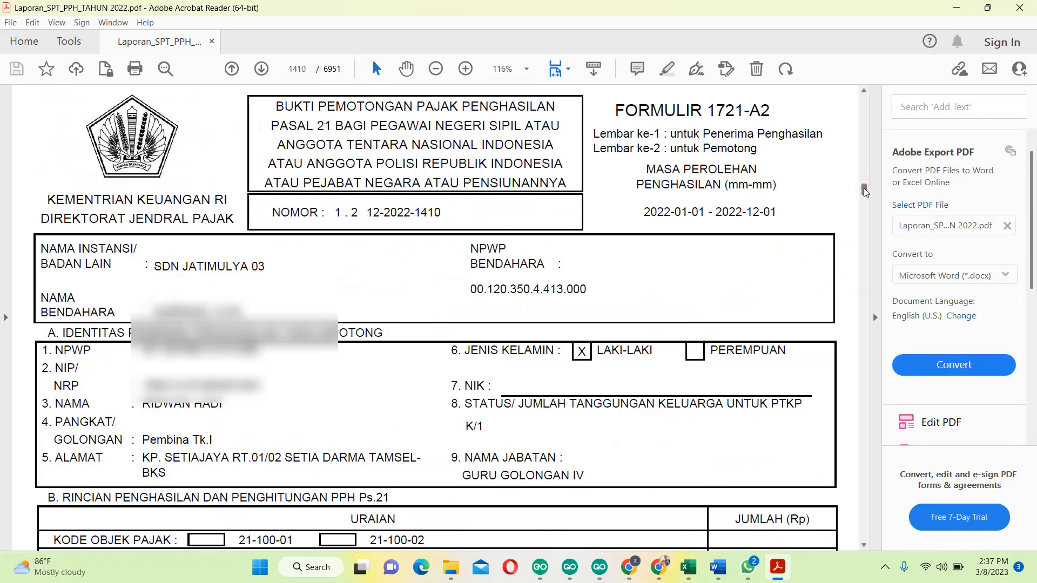
pyautogui.click(864, 145)
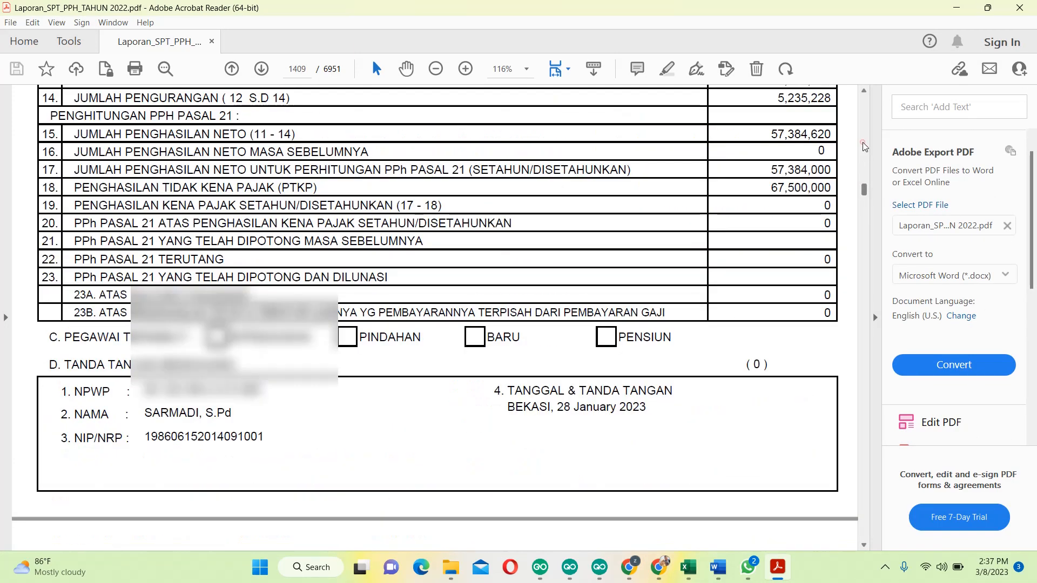
pyautogui.click(864, 146)
pyautogui.click(864, 146)
pyautogui.click(864, 145)
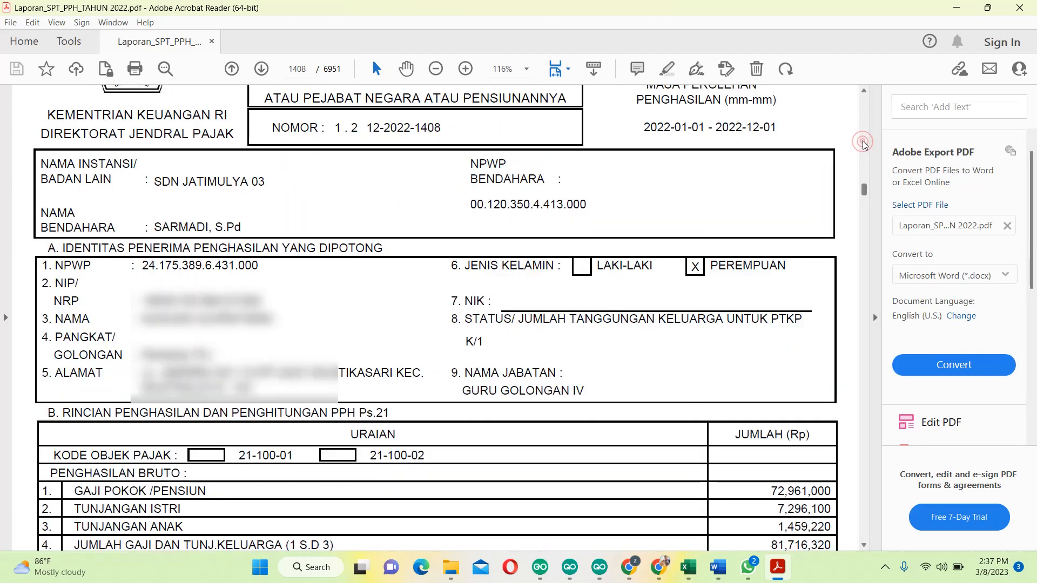
pyautogui.click(864, 143)
pyautogui.click(863, 133)
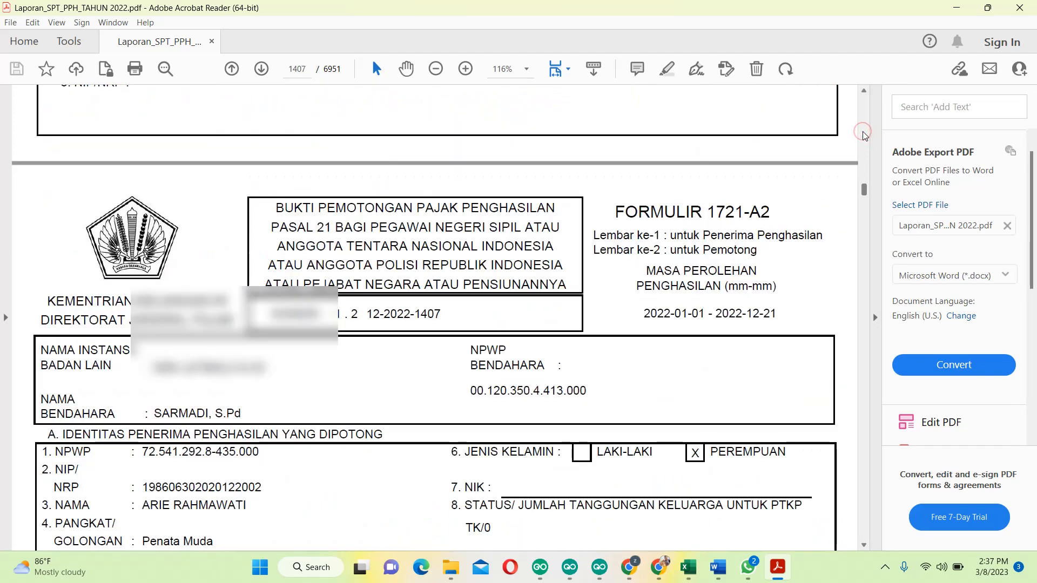
pyautogui.click(864, 135)
pyautogui.click(864, 135)
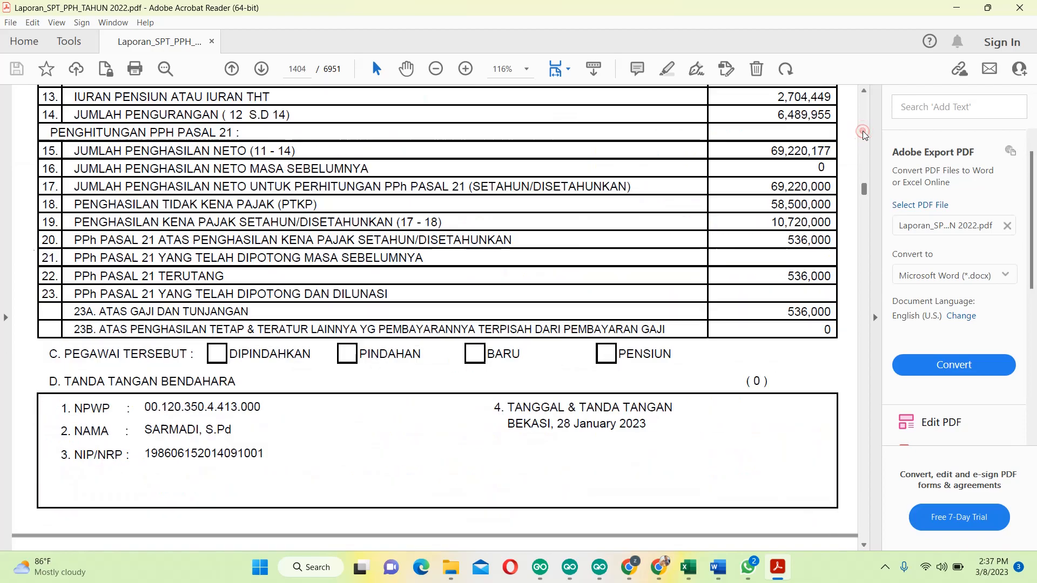
pyautogui.click(864, 135)
pyautogui.click(864, 135)
pyautogui.click(863, 135)
pyautogui.click(864, 135)
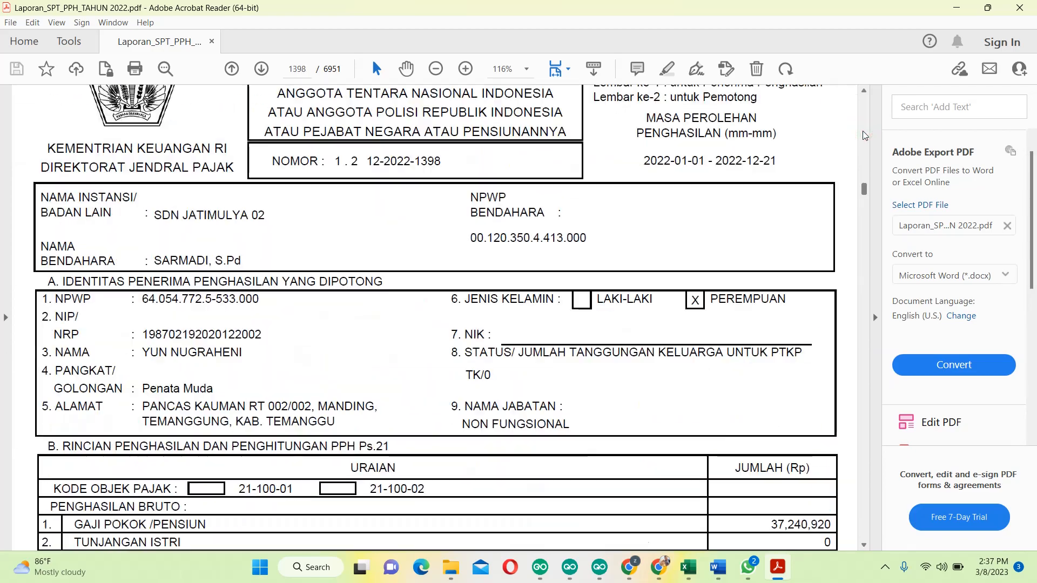
pyautogui.click(863, 135)
pyautogui.click(864, 135)
pyautogui.click(864, 135)
pyautogui.click(863, 135)
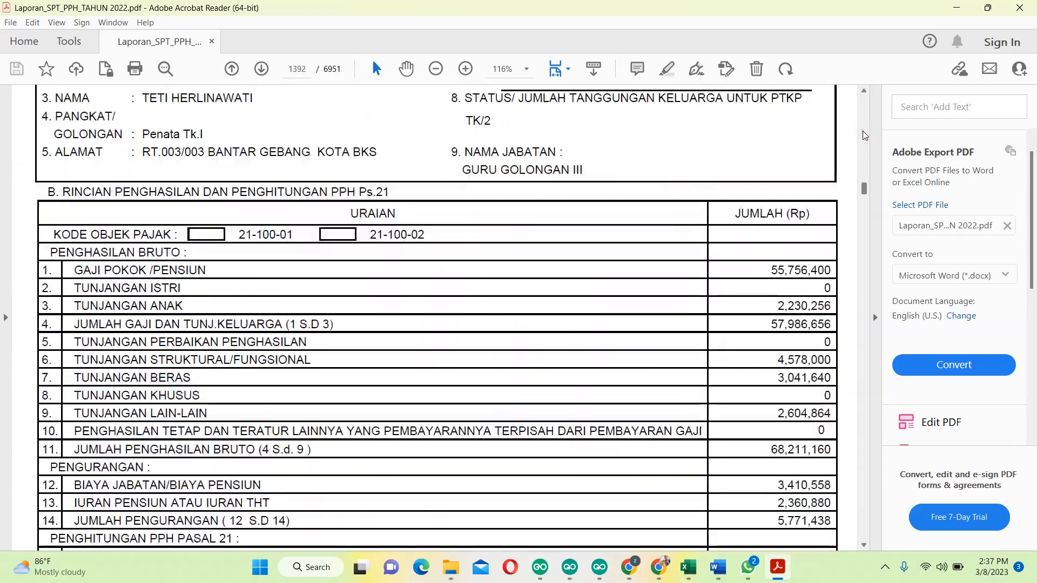
pyautogui.click(863, 135)
pyautogui.click(864, 135)
pyautogui.click(863, 135)
pyautogui.click(863, 135)
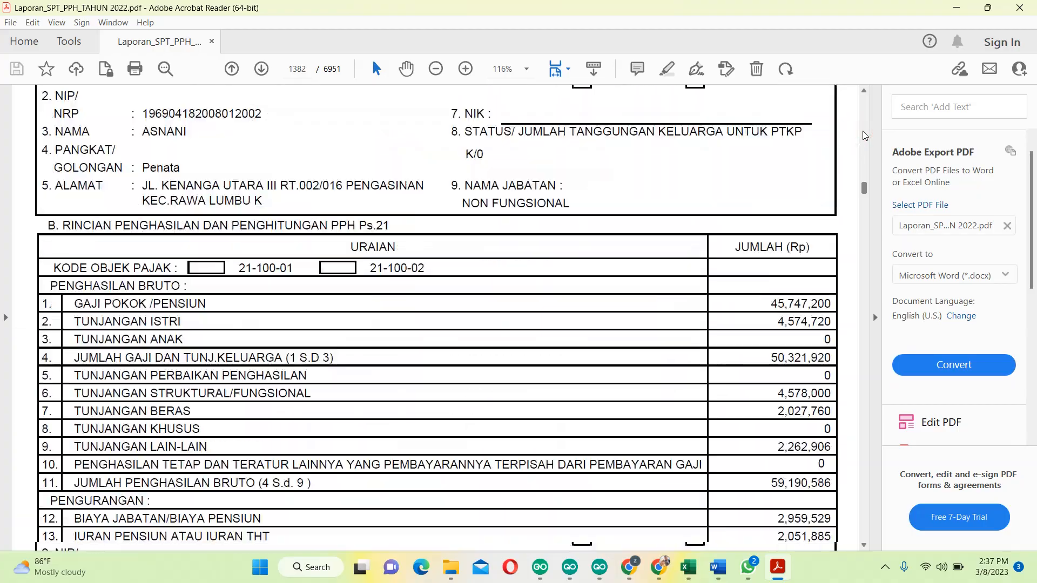
pyautogui.click(864, 135)
pyautogui.click(864, 135)
pyautogui.click(863, 135)
pyautogui.click(864, 135)
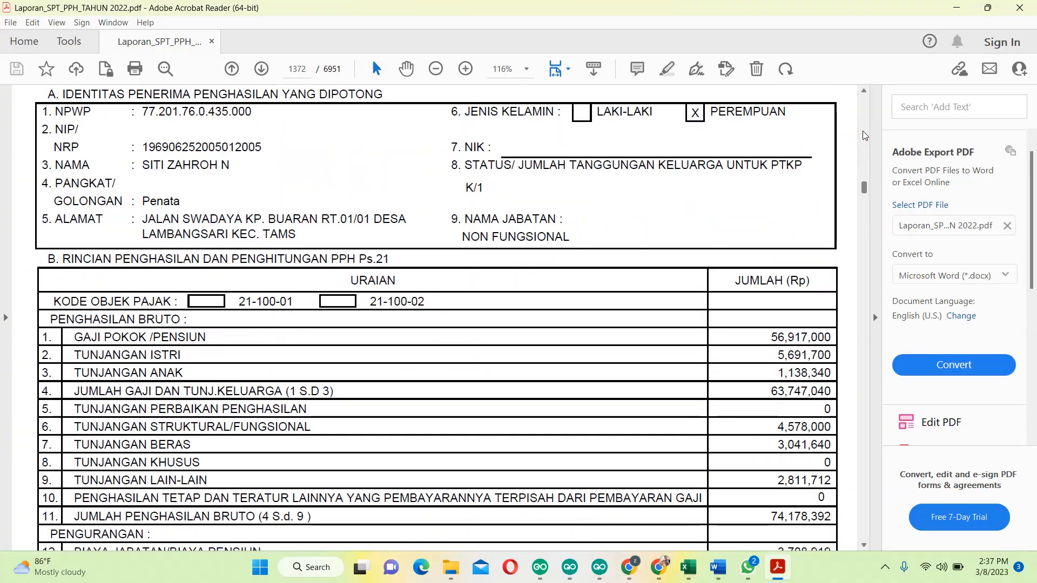
pyautogui.click(863, 135)
pyautogui.click(864, 135)
pyautogui.click(864, 135)
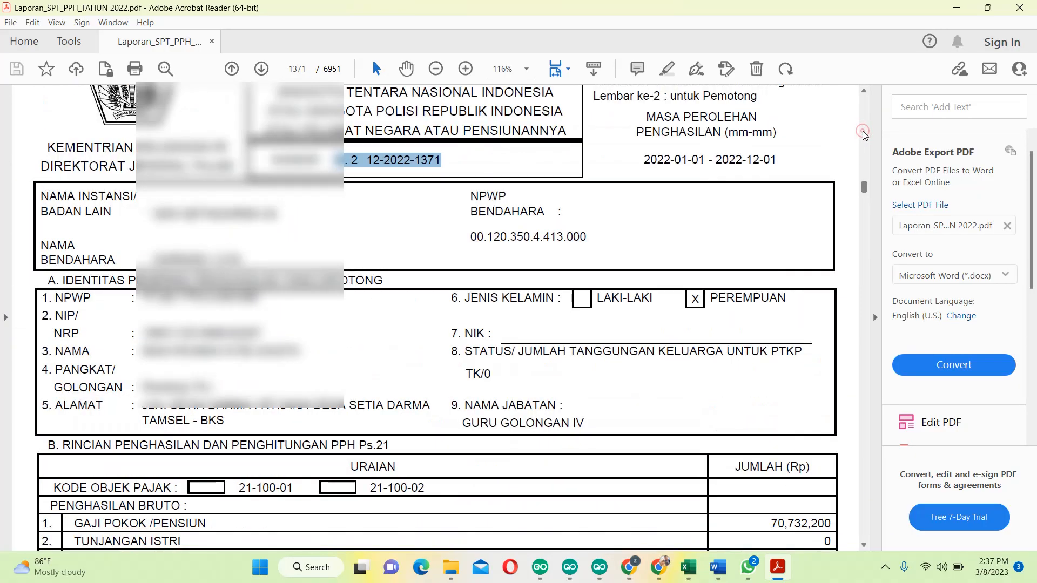
# Step: Find the treasurer's signing date at the end of the PDF slip and set Tanggal Bukti Pemotongan/Pemungutan to 28-01-2023
pyautogui.click(234, 318)
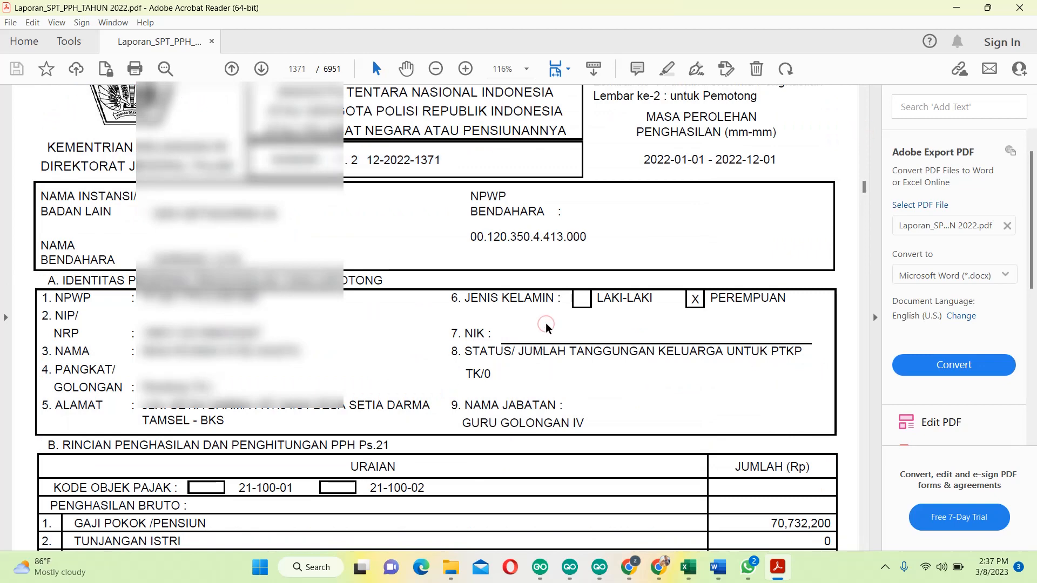
pyautogui.scroll(-5, 547, 328)
pyautogui.scroll(-10, 547, 328)
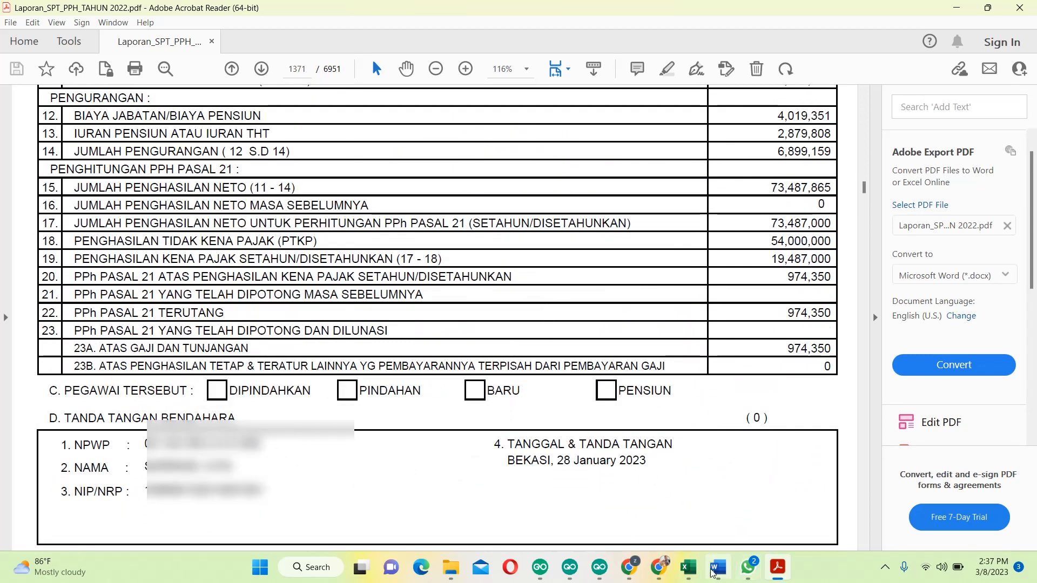
pyautogui.click(658, 567)
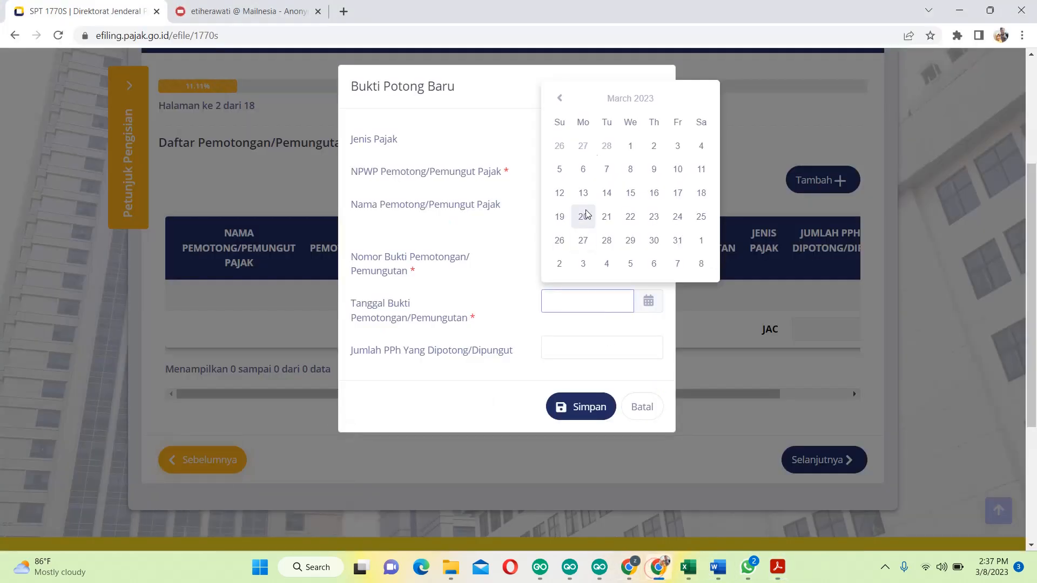
pyautogui.click(558, 99)
pyautogui.click(559, 99)
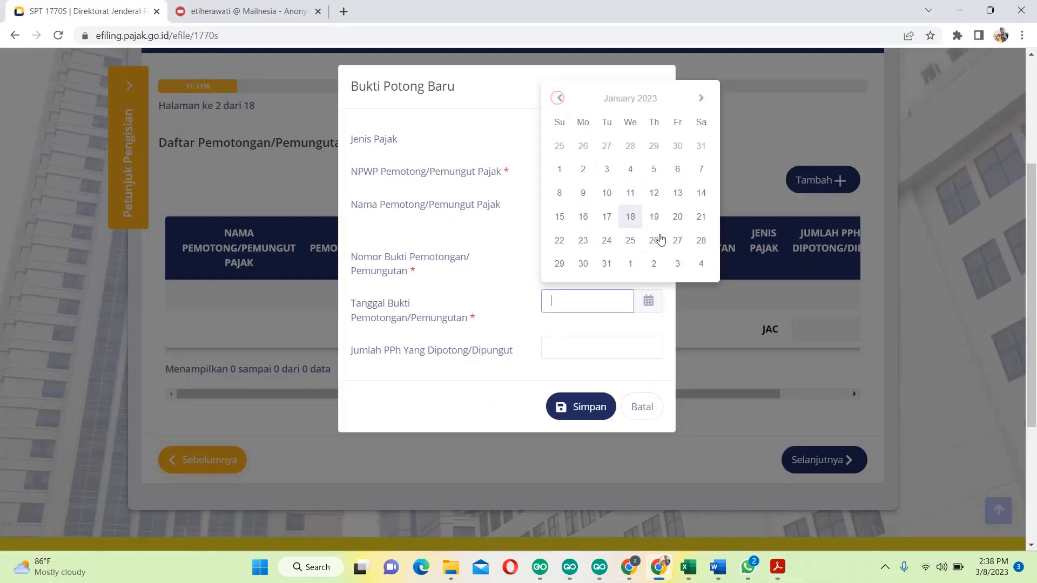
pyautogui.click(703, 244)
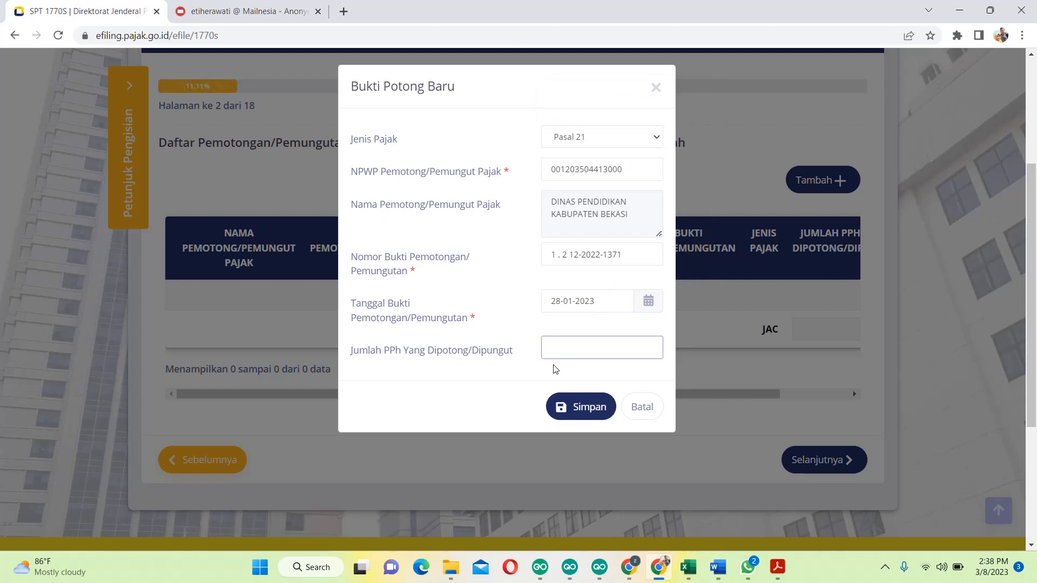
# Step: Check the withheld tax in the PDF, set Jumlah PPh Yang Dipotong/Dipungut to 974.350 and save the slip
pyautogui.click(790, 578)
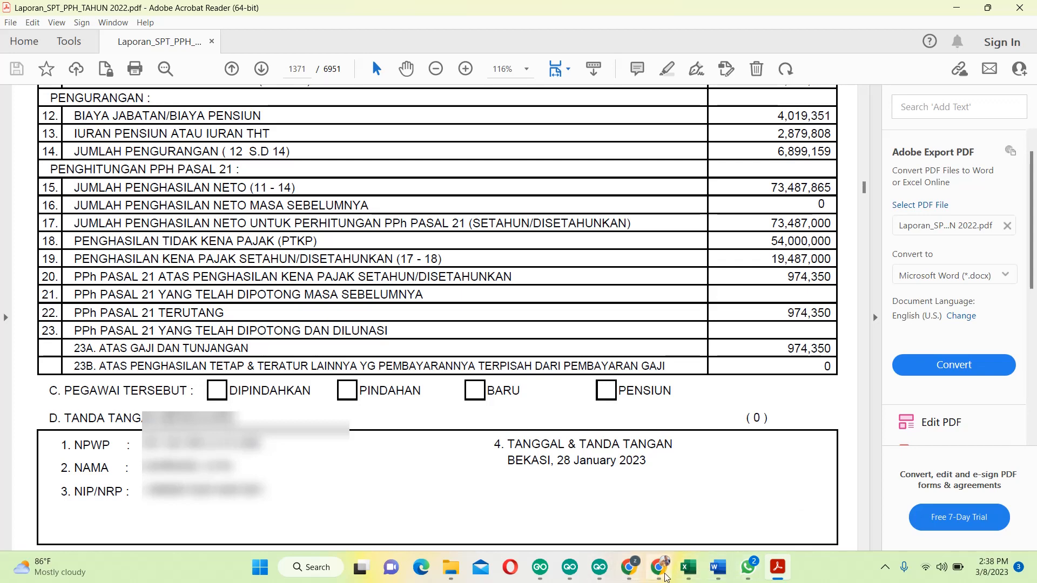
pyautogui.click(664, 576)
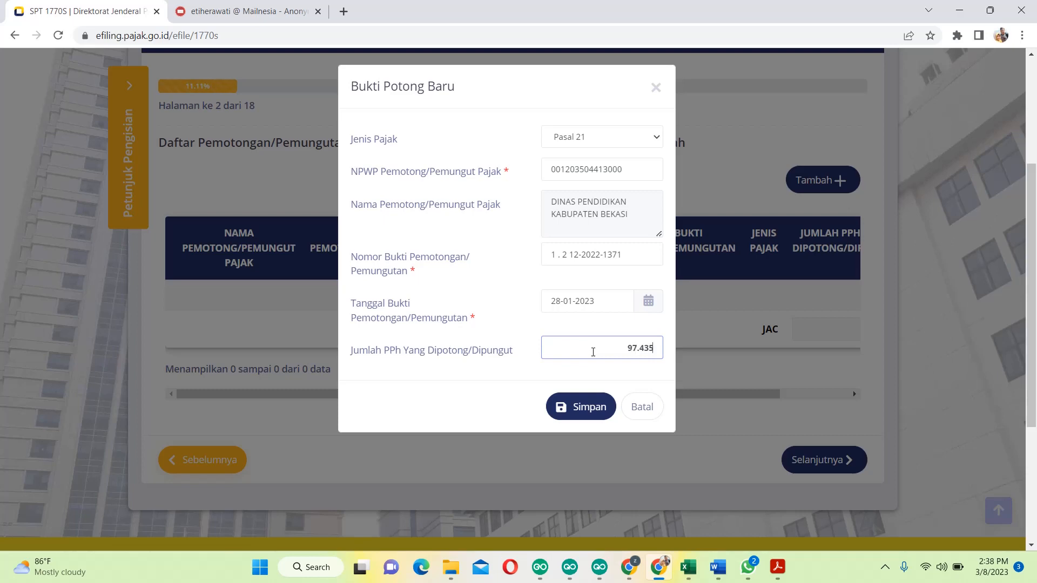
pyautogui.write('0')
pyautogui.click(576, 406)
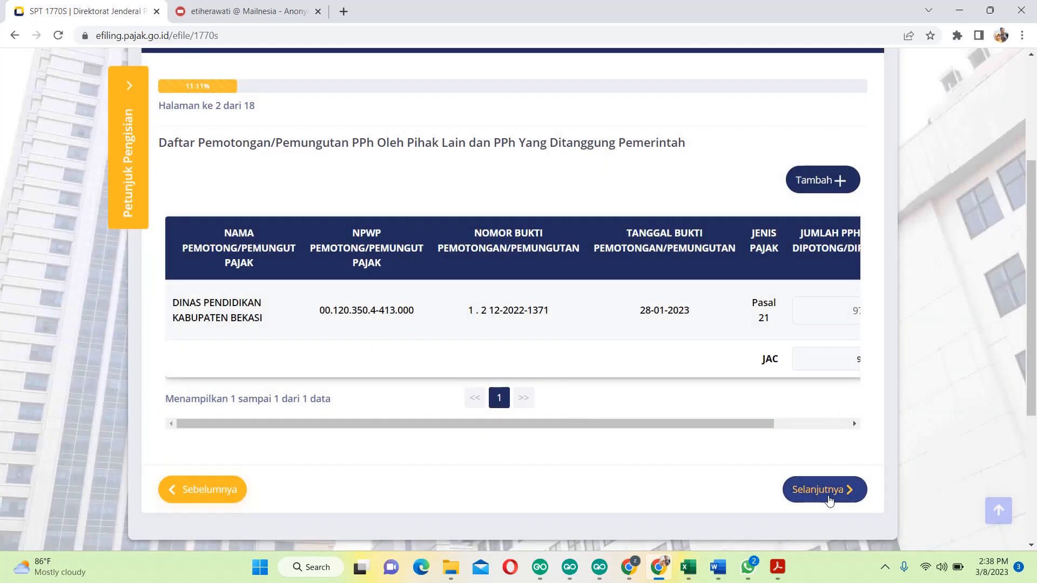
# Step: On page 3, set Penghasilan Neto Dalam Negeri Sehubungan dengan Pekerjaan to 73.487.000, taken from line 17 of the PDF slip
pyautogui.click(816, 479)
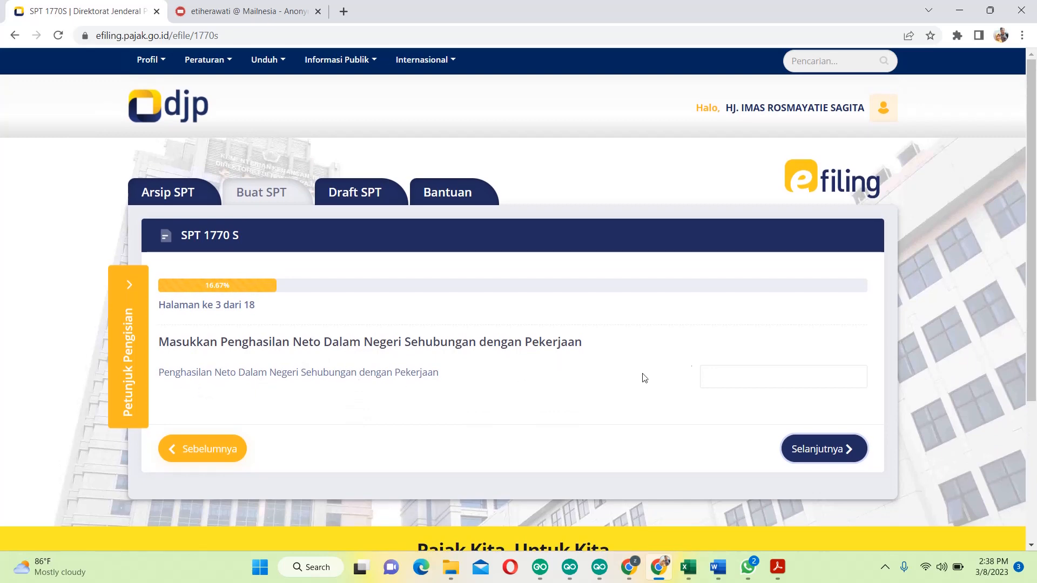
pyautogui.click(794, 368)
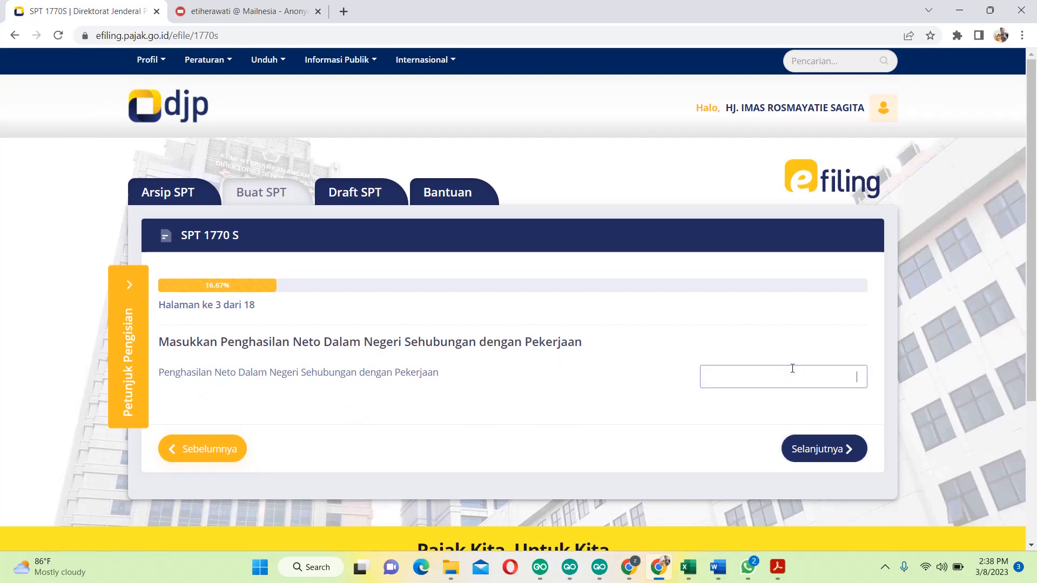
pyautogui.click(778, 567)
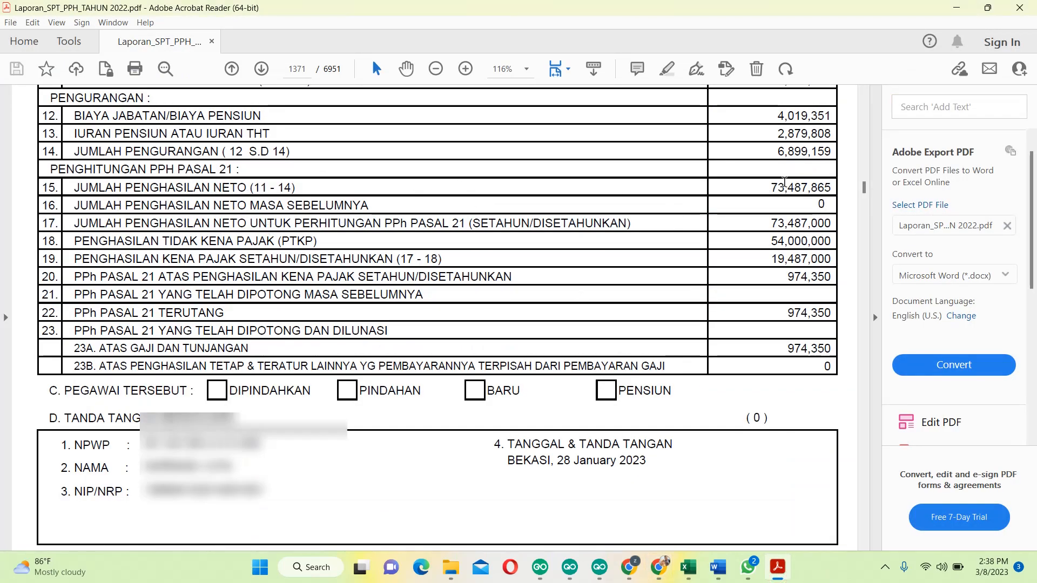
pyautogui.moveTo(772, 186); pyautogui.dragTo(830, 187)
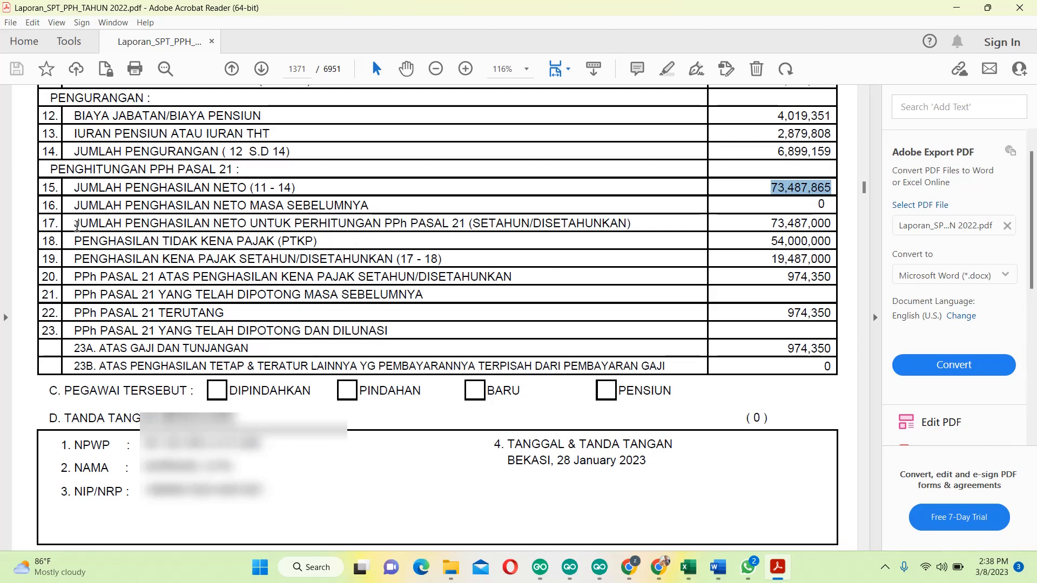
pyautogui.moveTo(76, 225); pyautogui.dragTo(627, 223)
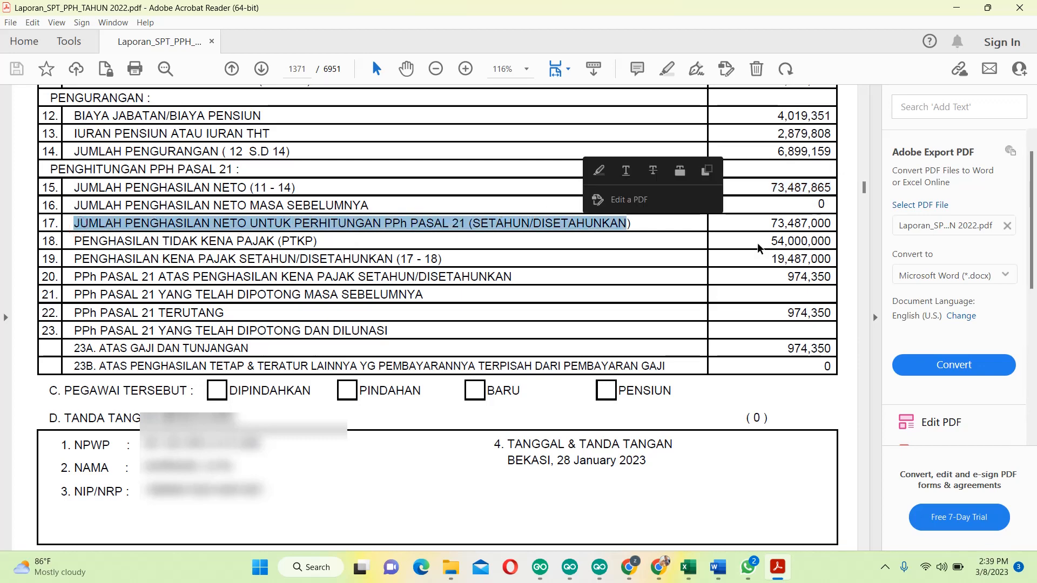
pyautogui.moveTo(769, 223); pyautogui.dragTo(830, 225)
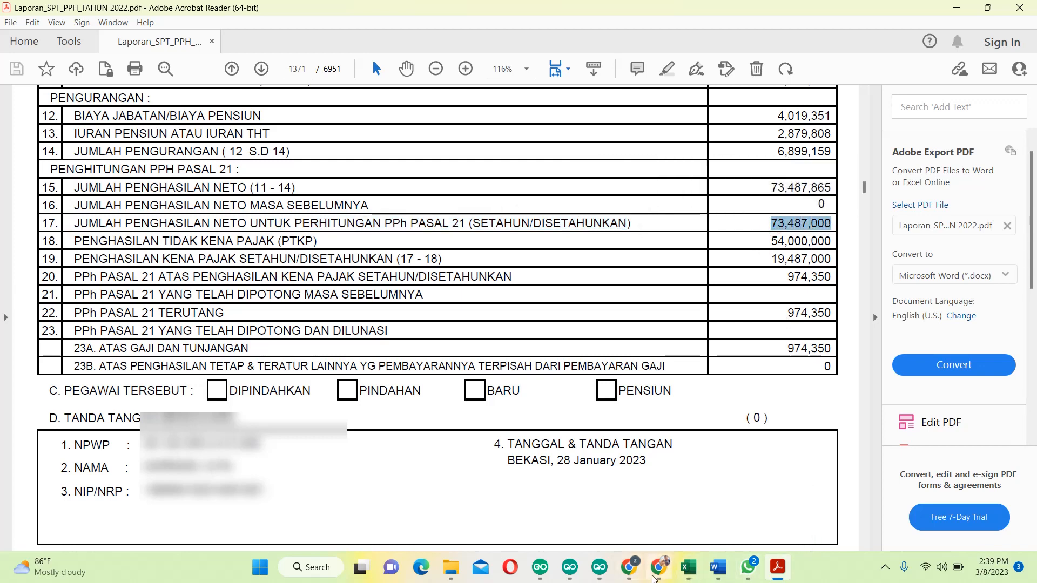
pyautogui.click(653, 579)
pyautogui.click(769, 372)
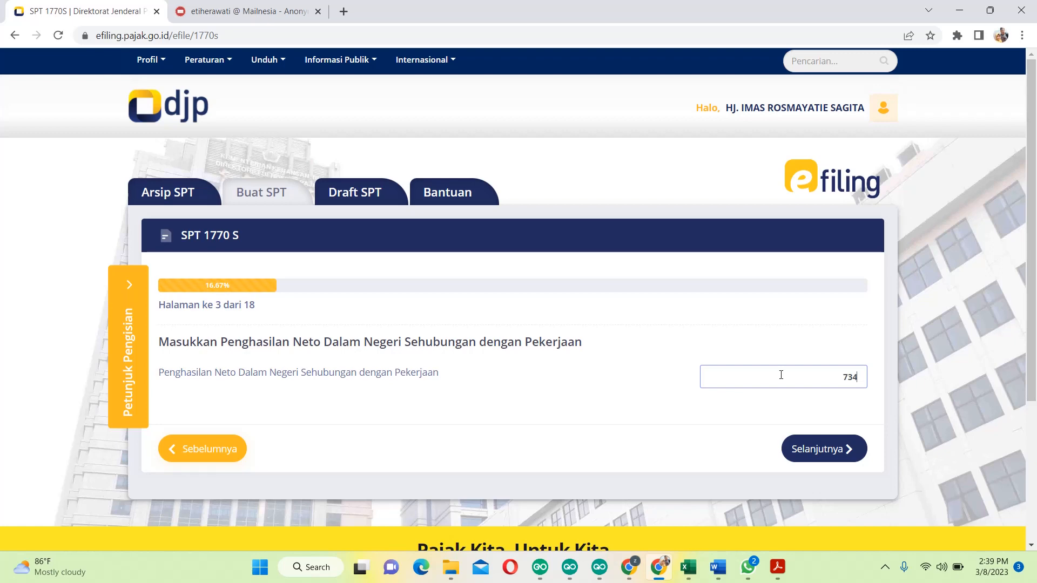
pyautogui.write('73.487.000')
# Step: Continue to page 4 and answer Tidak to the question about penghasilan Dalam Negeri Lainnya
pyautogui.click(834, 460)
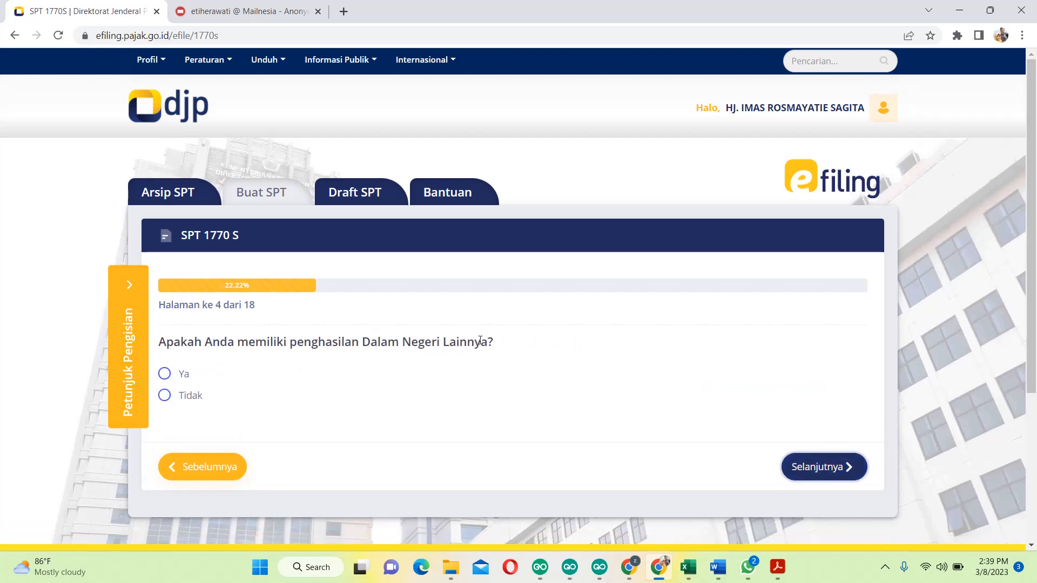
pyautogui.click(184, 391)
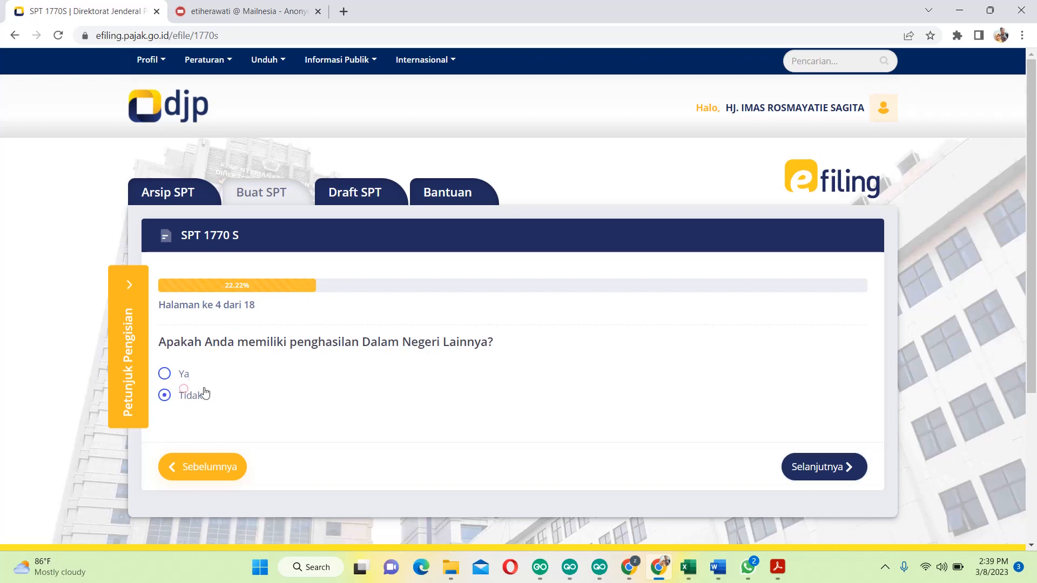
# Step: Continue to page 5 and answer Tidak to the question about penghasilan Luar Negeri
pyautogui.click(850, 468)
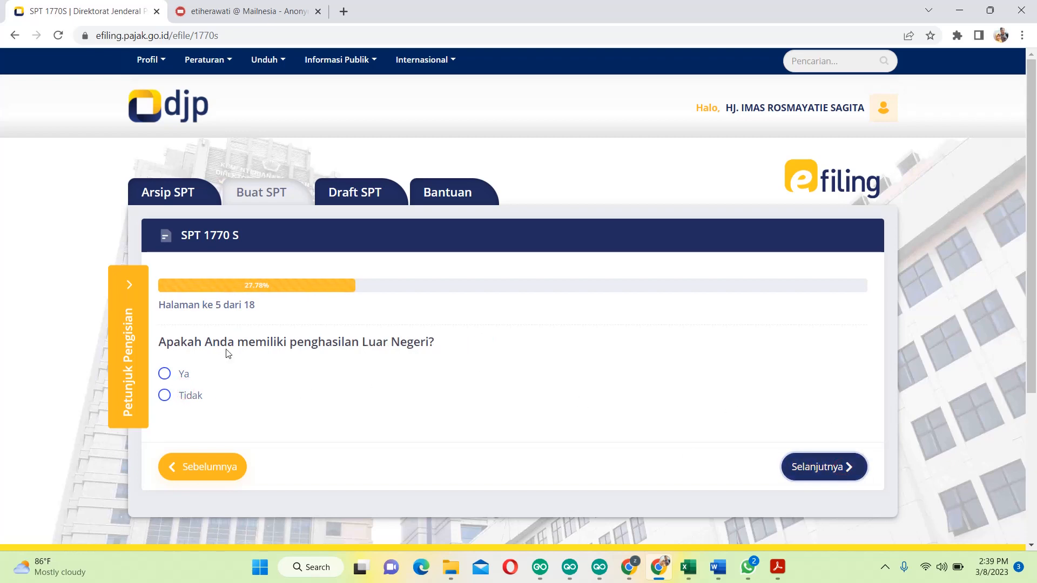
pyautogui.click(189, 396)
pyautogui.click(810, 466)
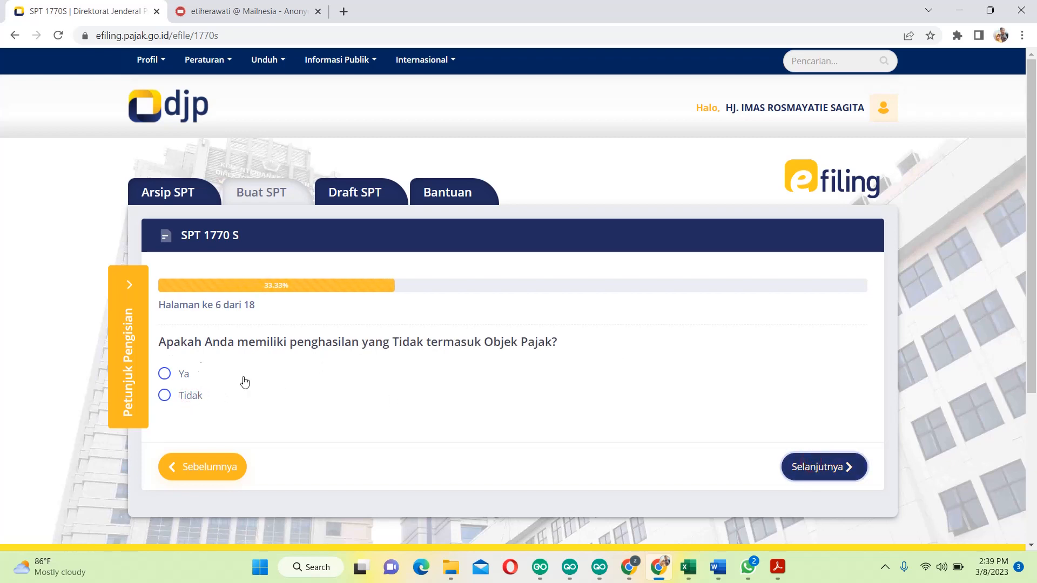
# Step: Answer Tidak on page 6 about penghasilan yang Tidak termasuk Objek Pajak and on page 7 about income already taxed secara final
pyautogui.moveTo(168, 401); pyautogui.dragTo(211, 404)
pyautogui.click(164, 395)
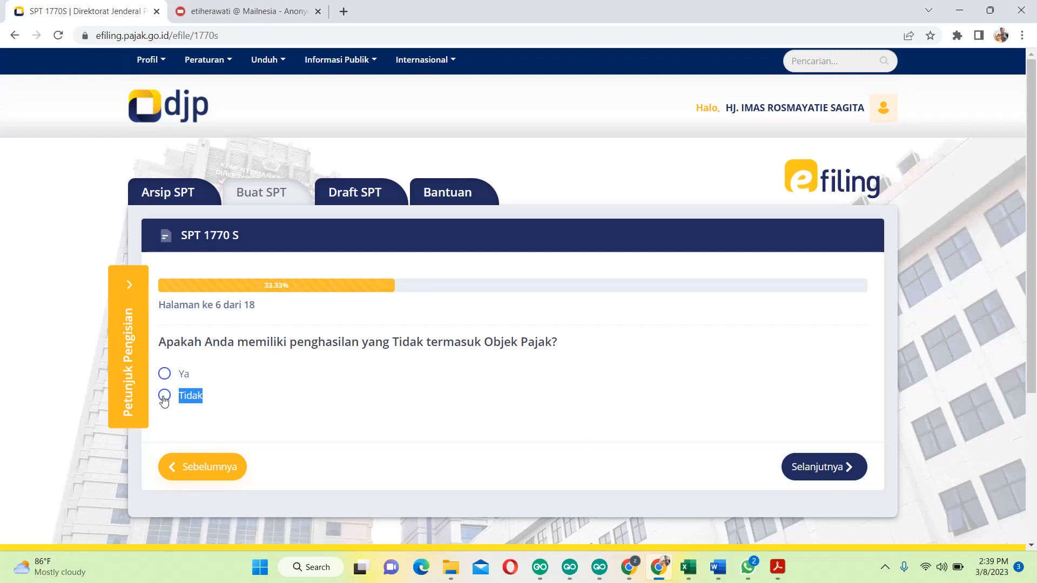
pyautogui.click(831, 468)
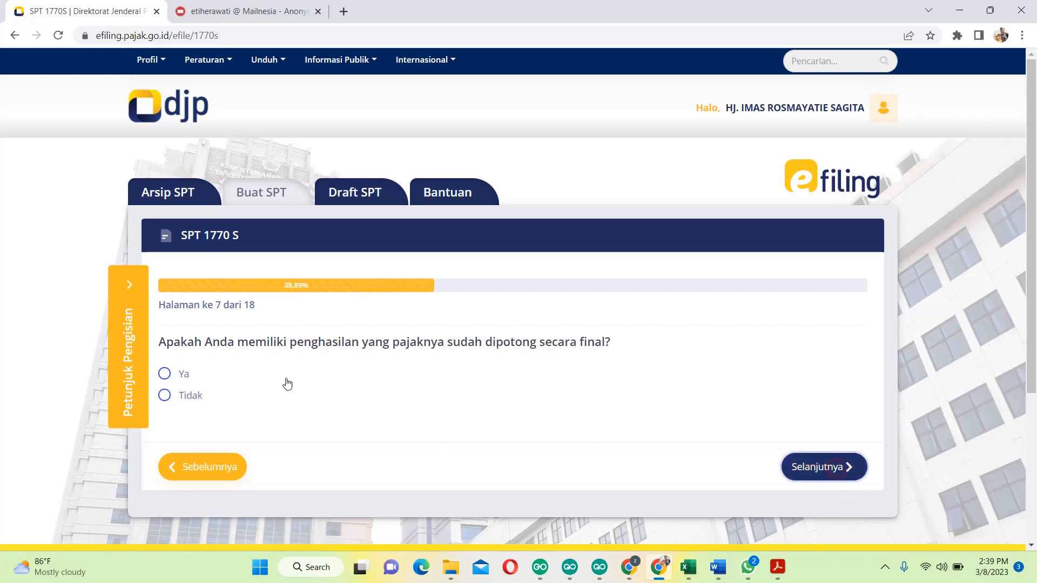
pyautogui.click(164, 395)
pyautogui.click(820, 467)
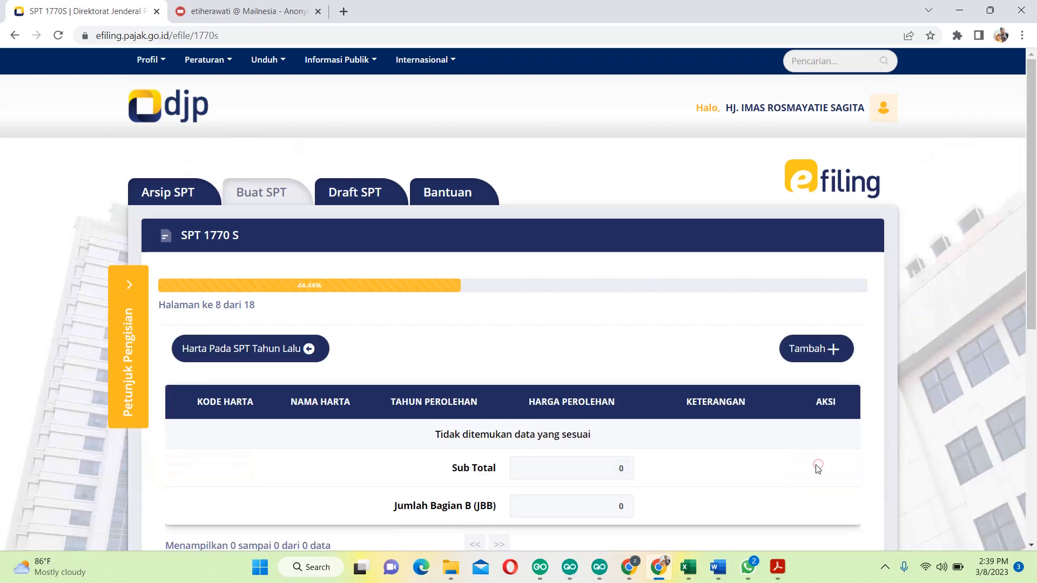
# Step: Try to continue past page 8 with the asset (harta) list left empty
pyautogui.scroll(-1, 667, 362)
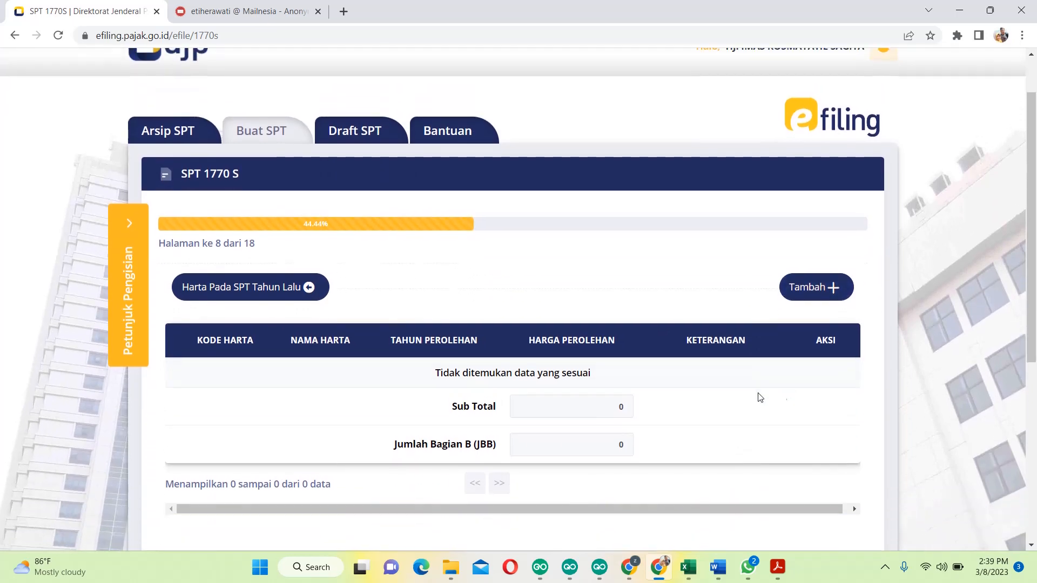
pyautogui.scroll(-2, 1034, 367)
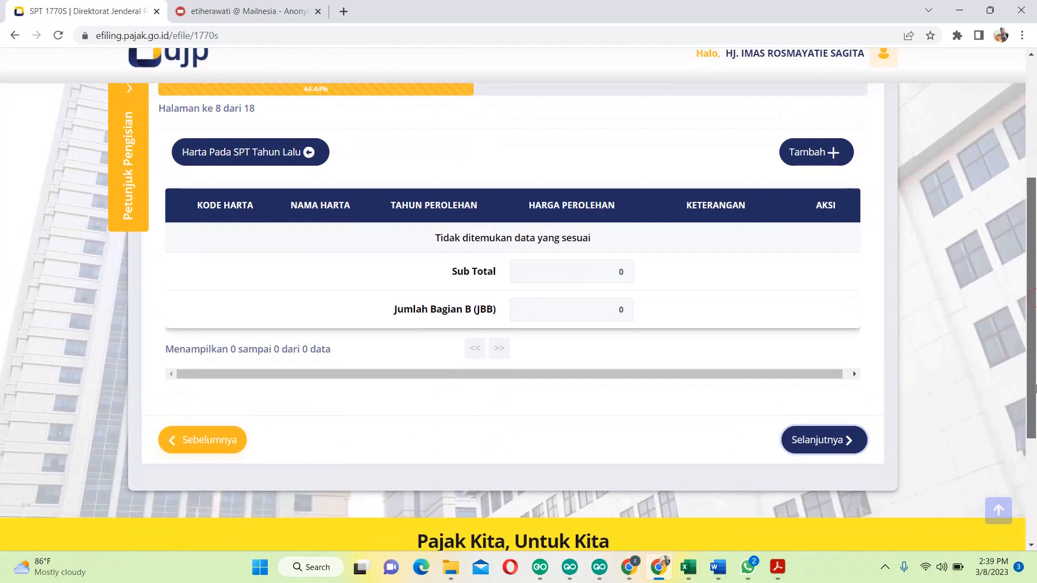
pyautogui.click(825, 447)
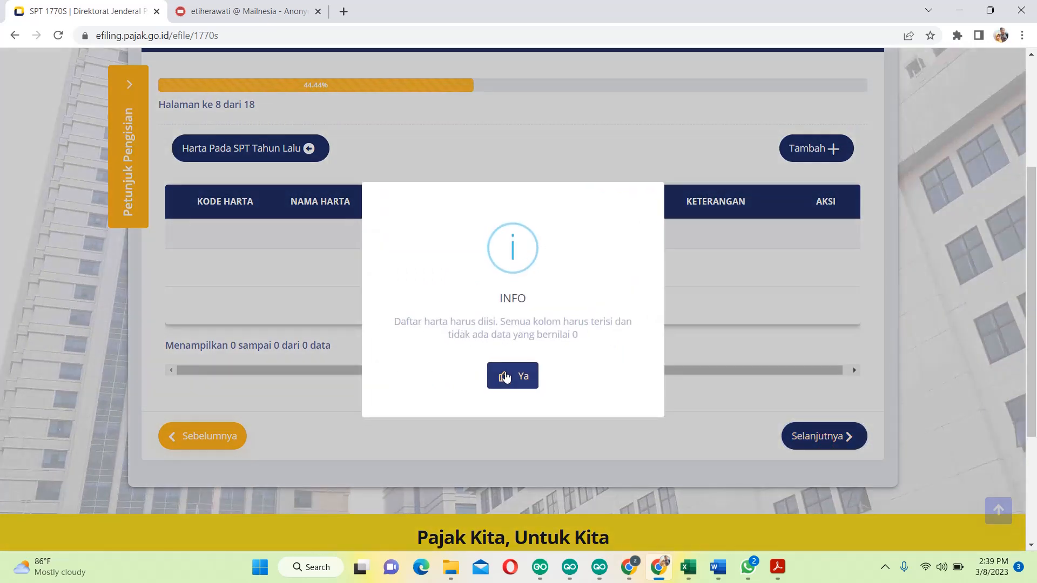
pyautogui.click(509, 382)
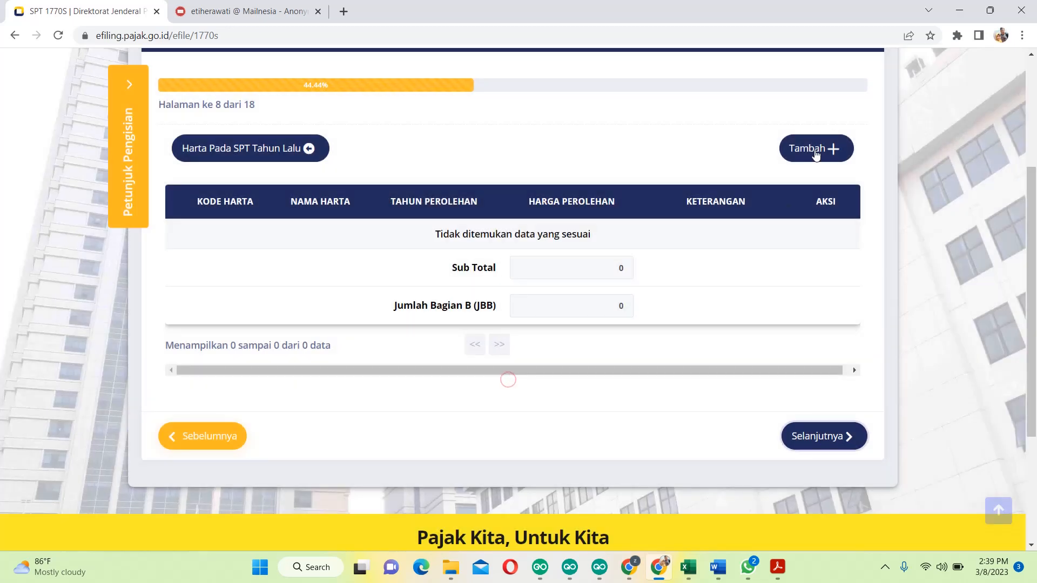
pyautogui.click(816, 153)
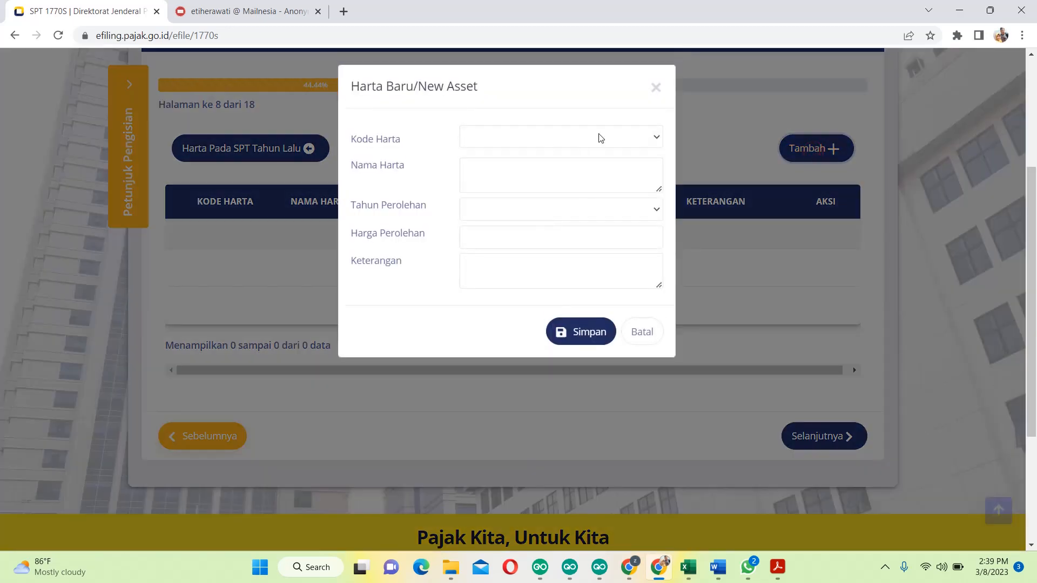
pyautogui.click(605, 137)
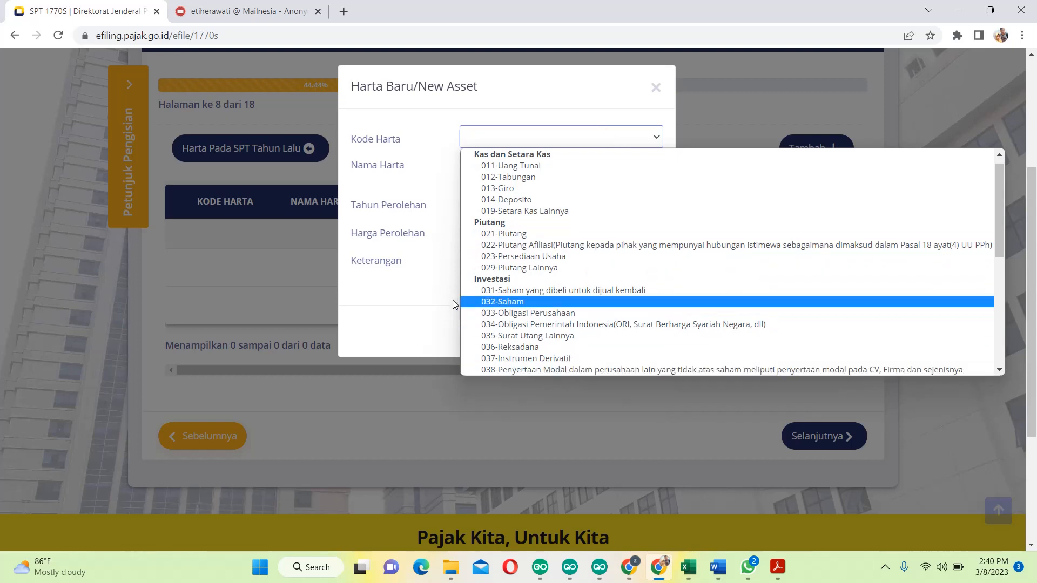
pyautogui.click(410, 332)
pyautogui.click(654, 87)
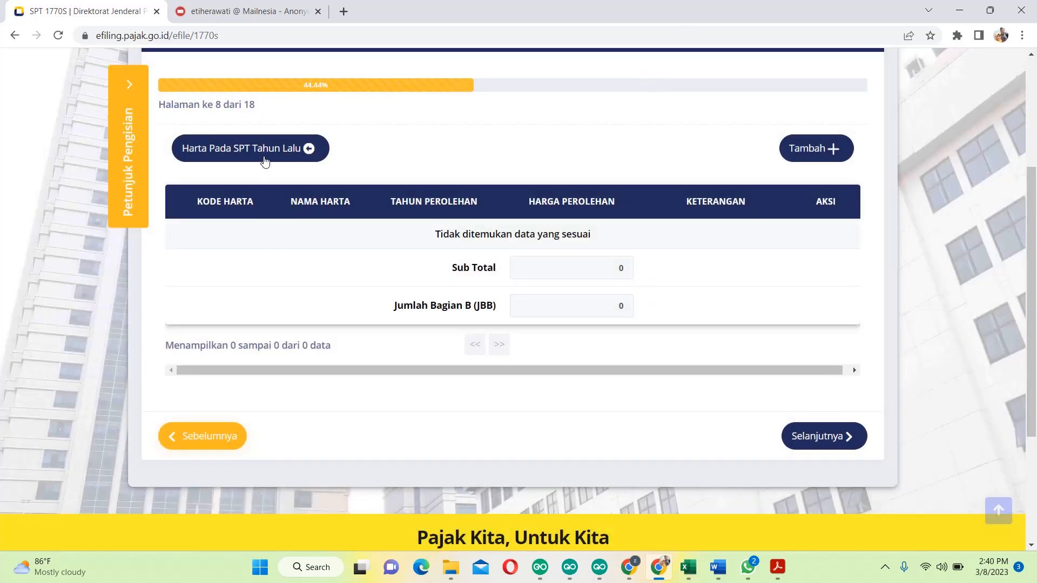
# Step: Fill the asset list on page 8 with the harta reported in last year's SPT
pyautogui.click(271, 155)
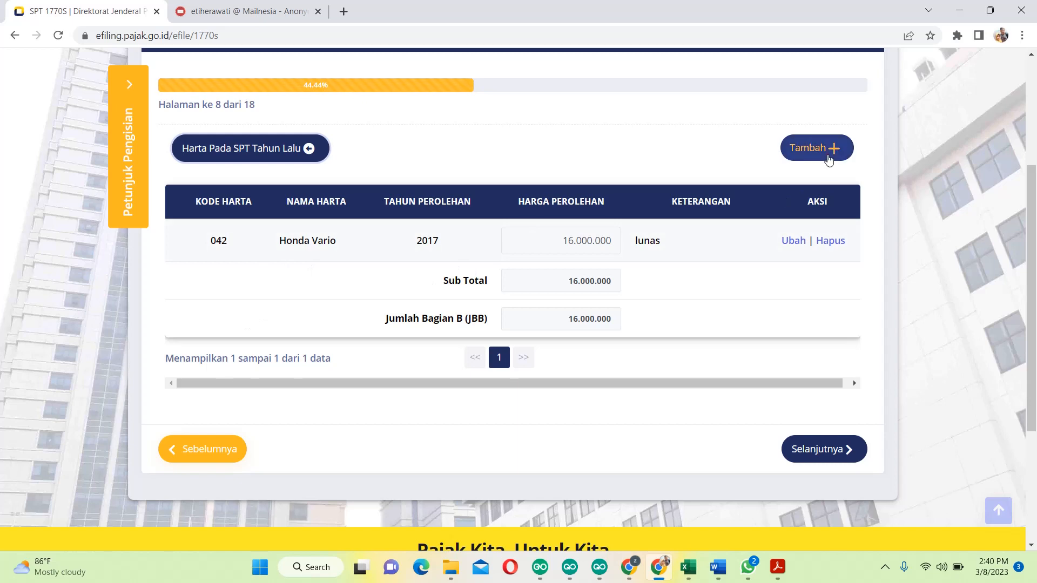
# Step: Review the Kode Harta options for a new asset and close the entry form without saving
pyautogui.click(815, 148)
pyautogui.click(565, 141)
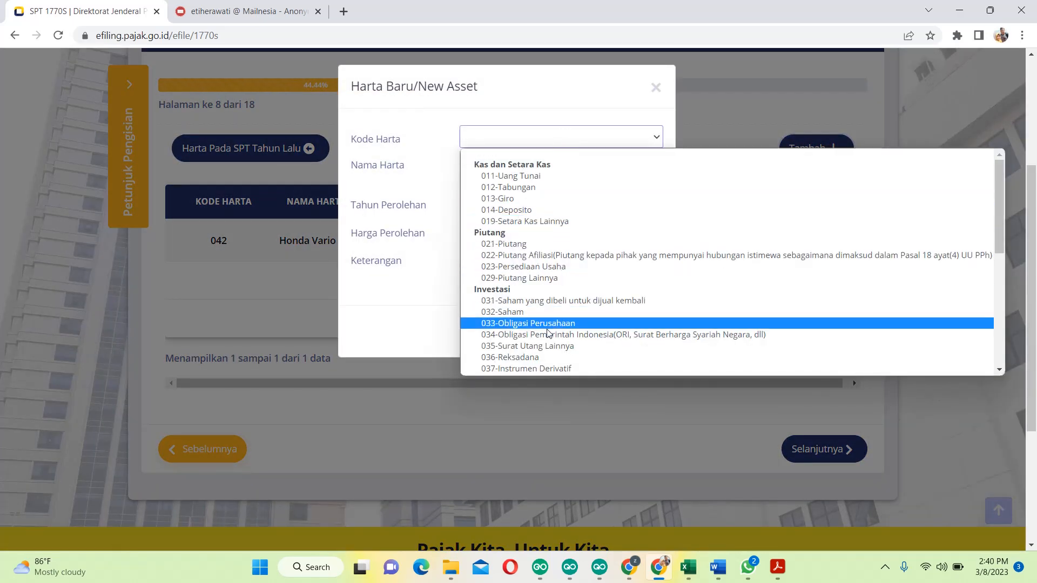
pyautogui.scroll(-5, 535, 341)
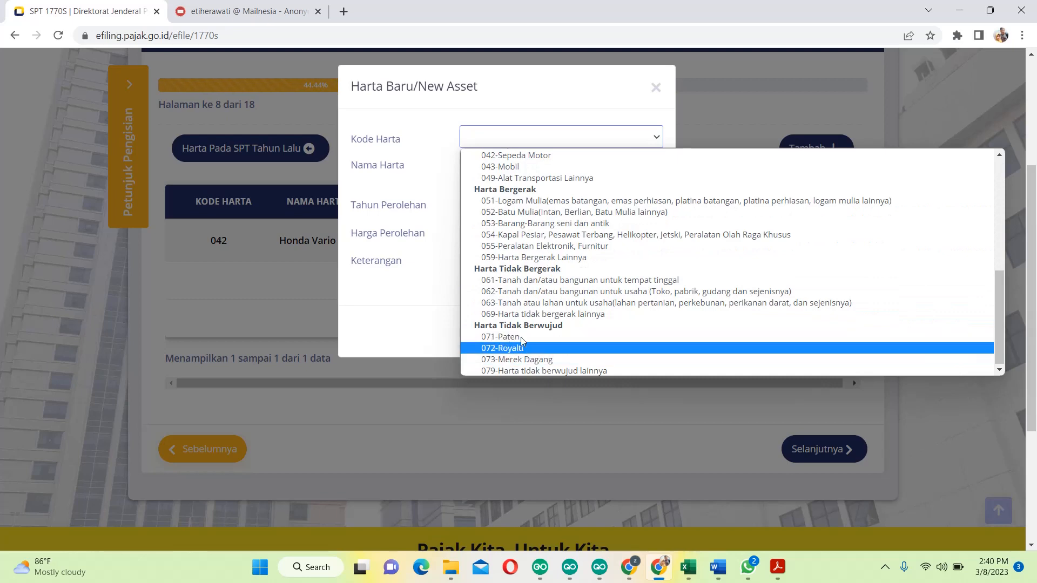
pyautogui.click(432, 293)
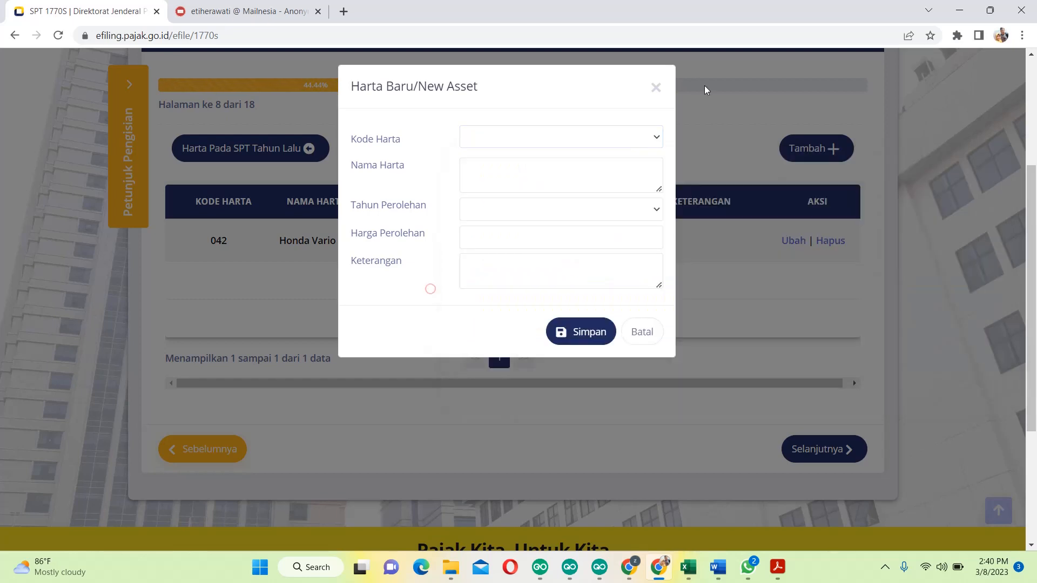
pyautogui.click(657, 87)
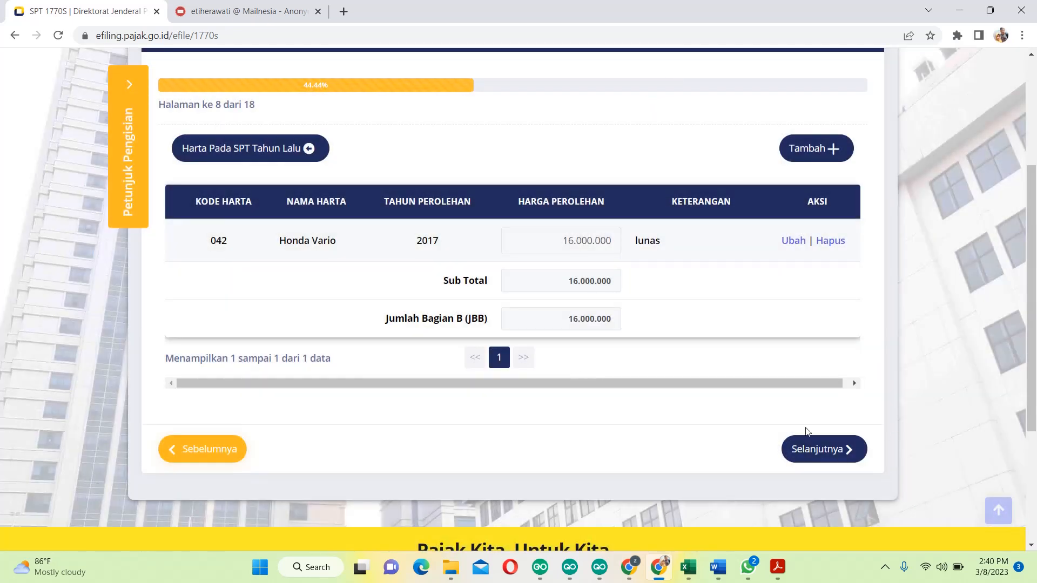
# Step: Continue to page 9 and answer Tidak to the question about utang
pyautogui.click(833, 450)
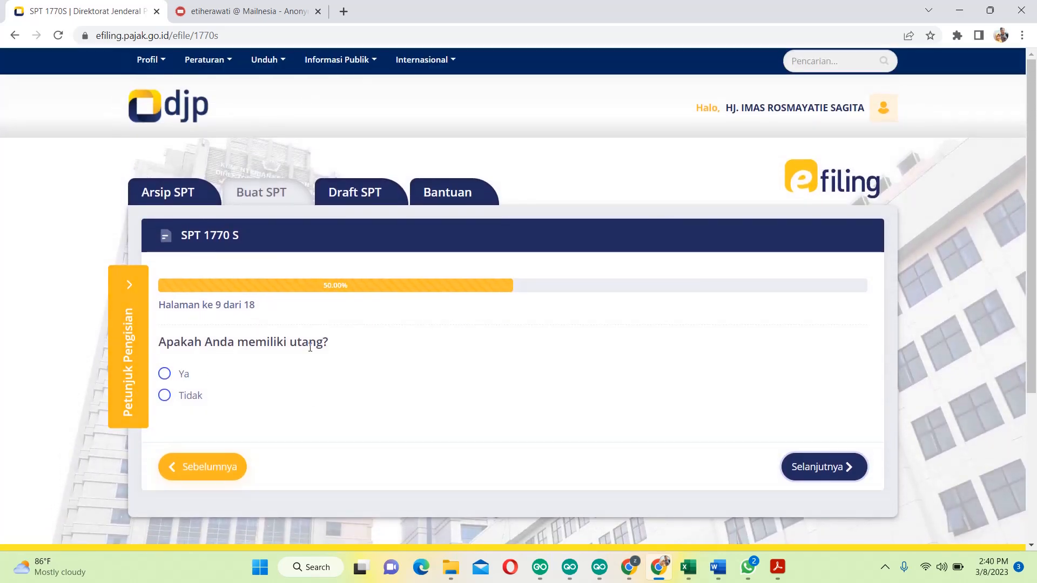
pyautogui.click(164, 395)
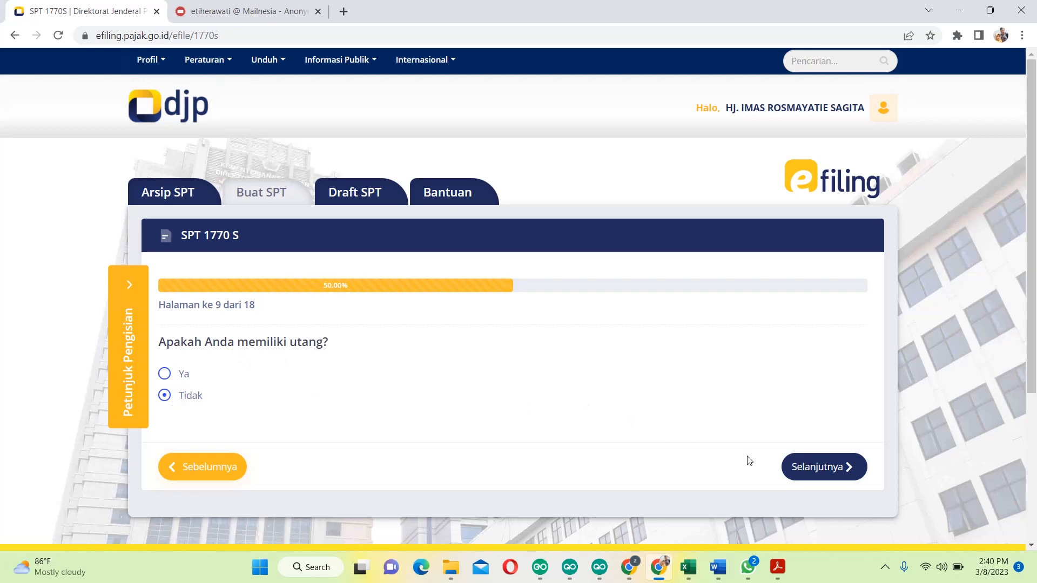
pyautogui.click(835, 471)
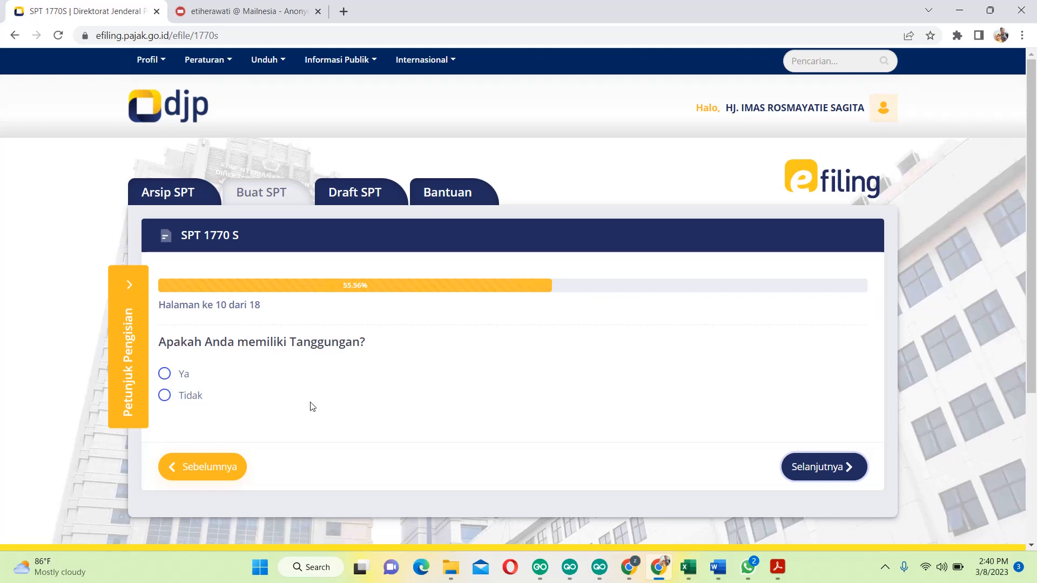
# Step: Answer Tidak on page 10 about Tanggungan and on page 11 about Zakat/Sumbangan Keagamaan, continuing to page 12
pyautogui.click(167, 396)
pyautogui.click(816, 467)
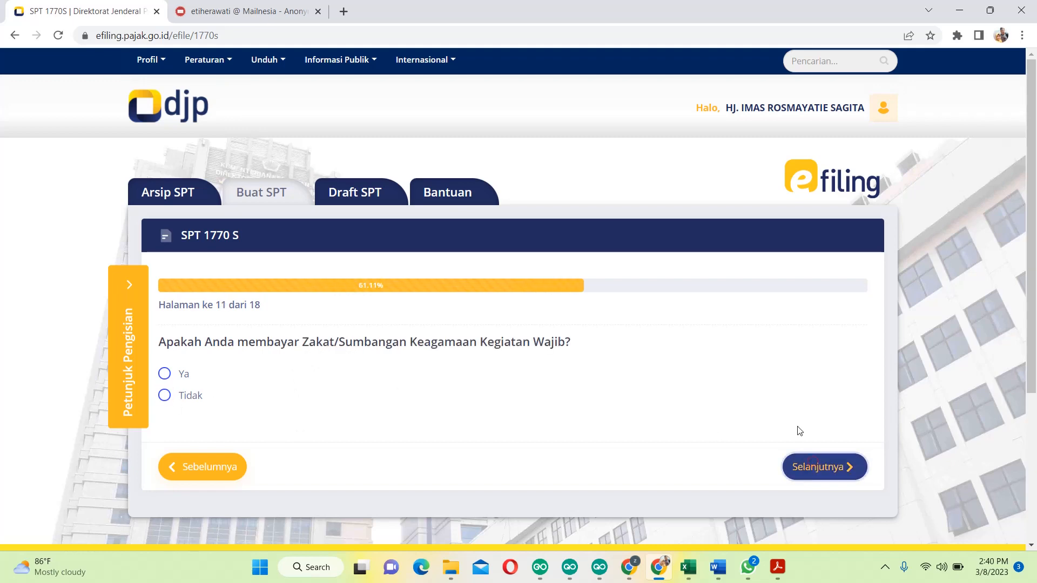
pyautogui.click(177, 405)
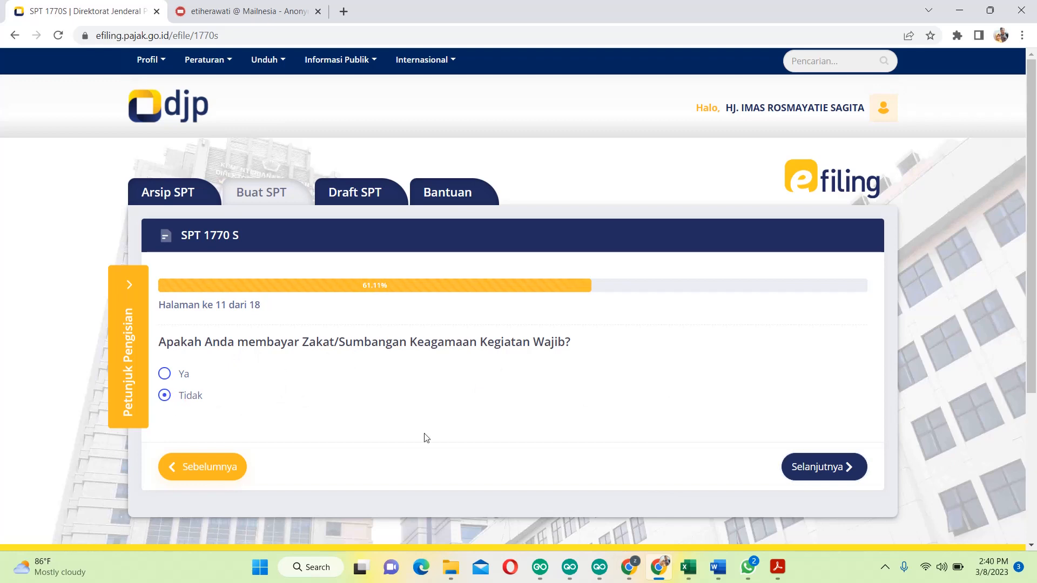
pyautogui.click(826, 478)
# Step: Look up the Status/Jumlah Tanggungan Keluarga untuk PTKP in the PDF slip and return to page 12 of the form
pyautogui.scroll(-2, 608, 378)
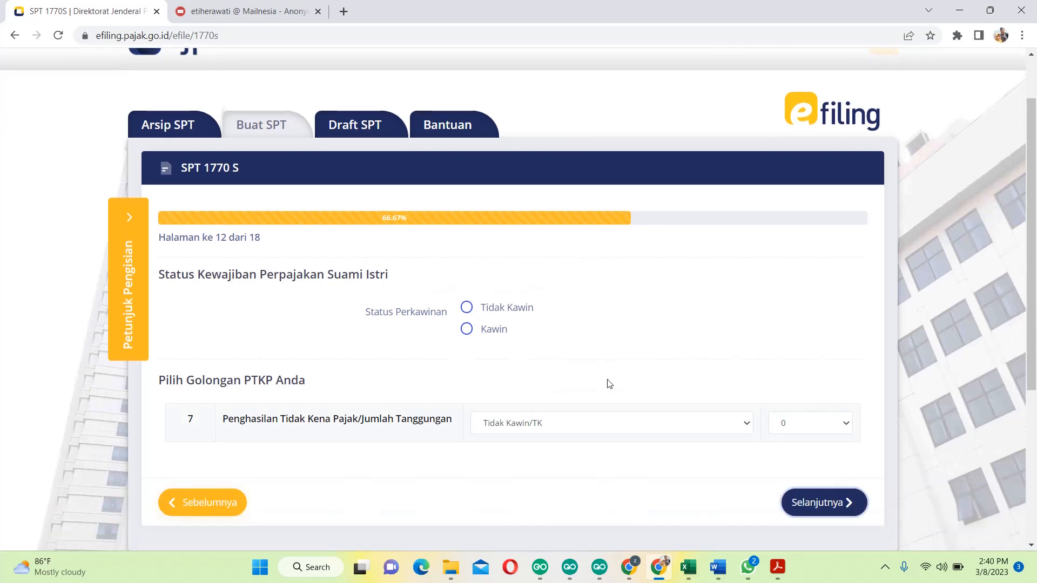
pyautogui.scroll(2, 610, 386)
pyautogui.scroll(-1, 617, 395)
pyautogui.scroll(2, 617, 396)
pyautogui.scroll(-1, 521, 389)
pyautogui.hotkey('alt', 'Tab')
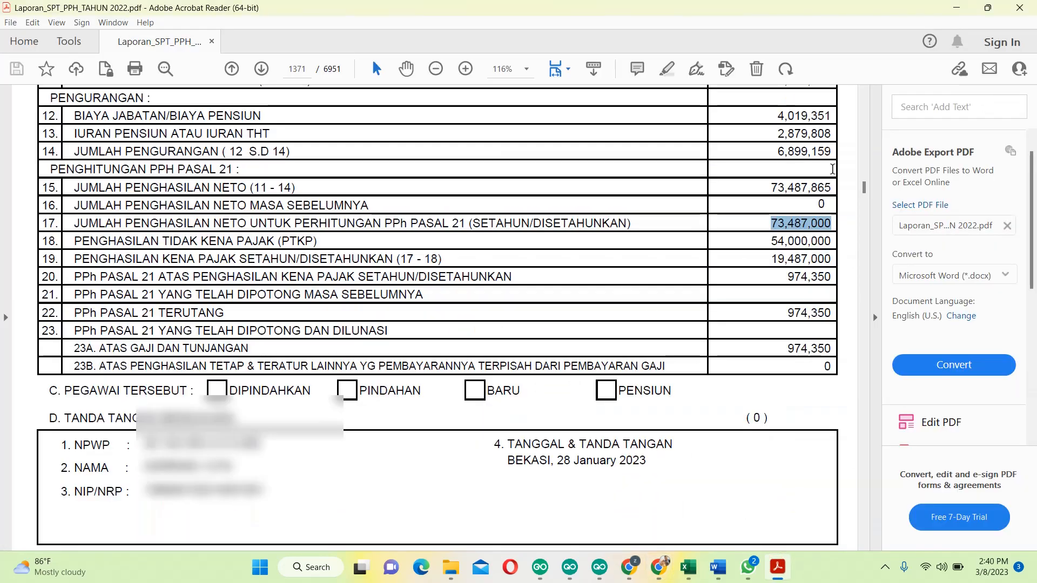
pyautogui.scroll(3, 737, 180)
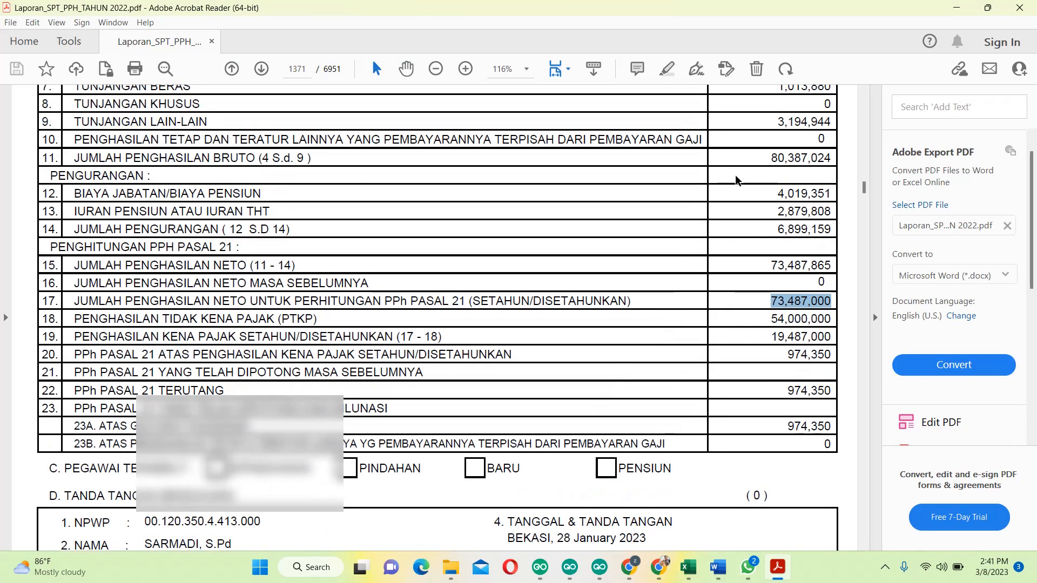
pyautogui.scroll(10, 737, 180)
pyautogui.scroll(2, 738, 180)
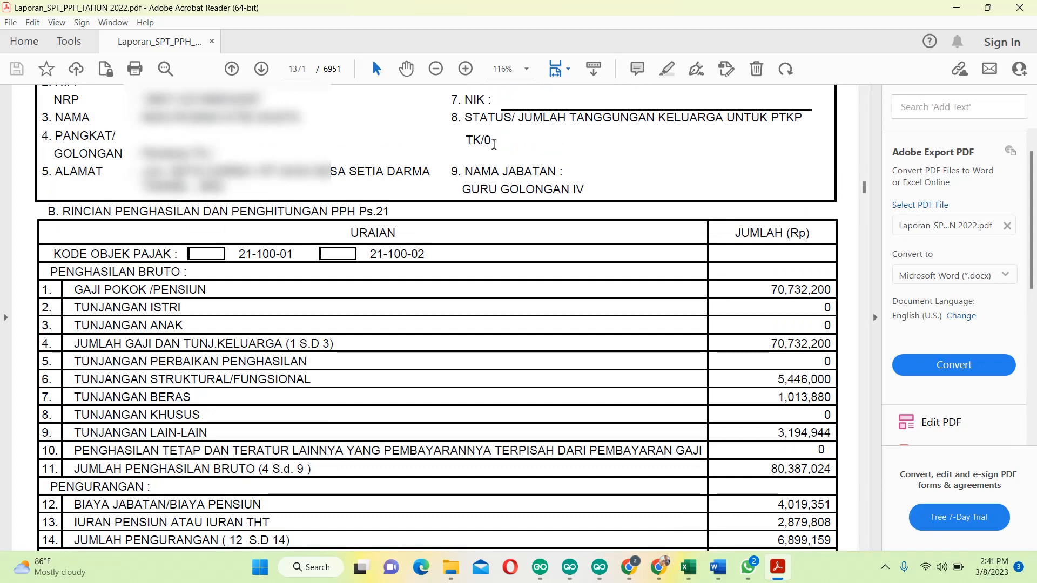
pyautogui.scroll(2, 494, 143)
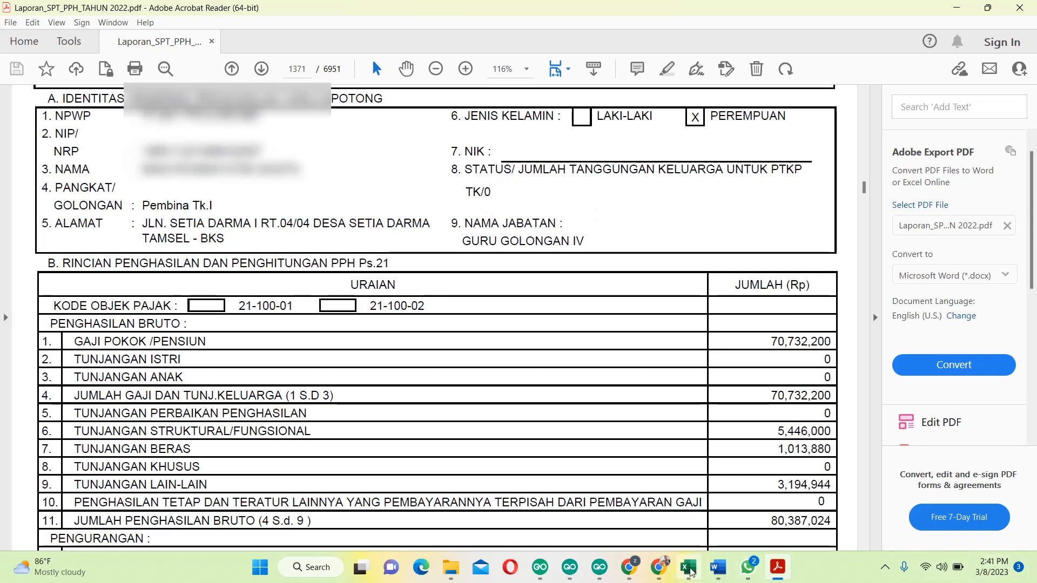
pyautogui.moveTo(691, 570)
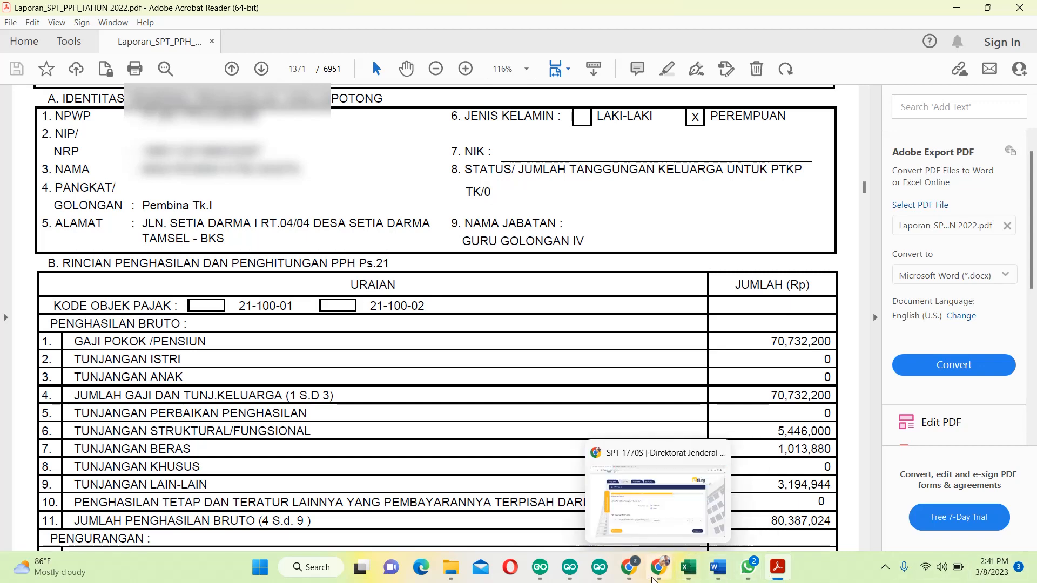
pyautogui.click(658, 567)
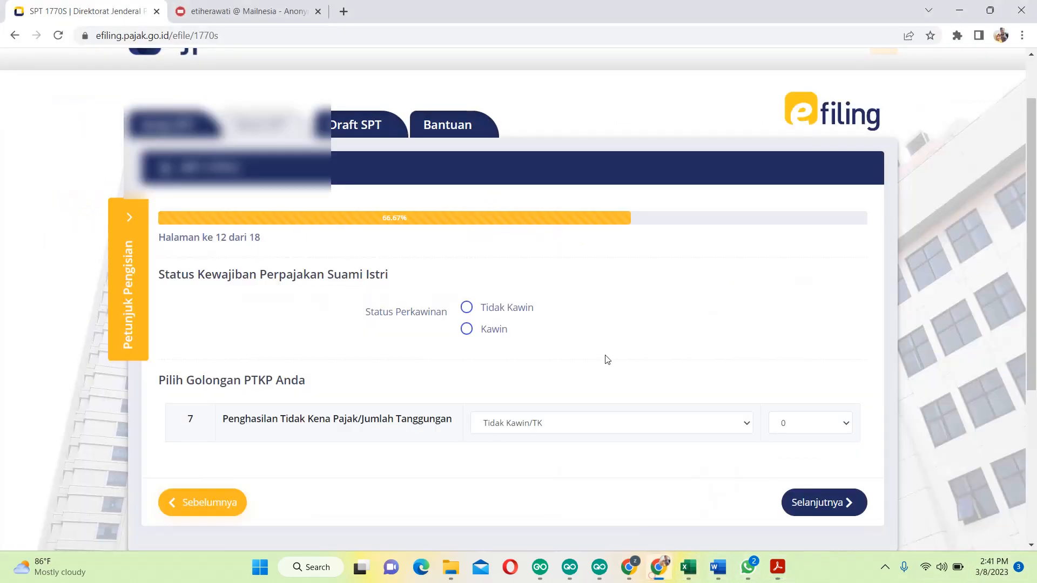
# Step: Set Status Perkawinan to Tidak Kawin and check the available PTKP category and dependant-count options
pyautogui.click(466, 307)
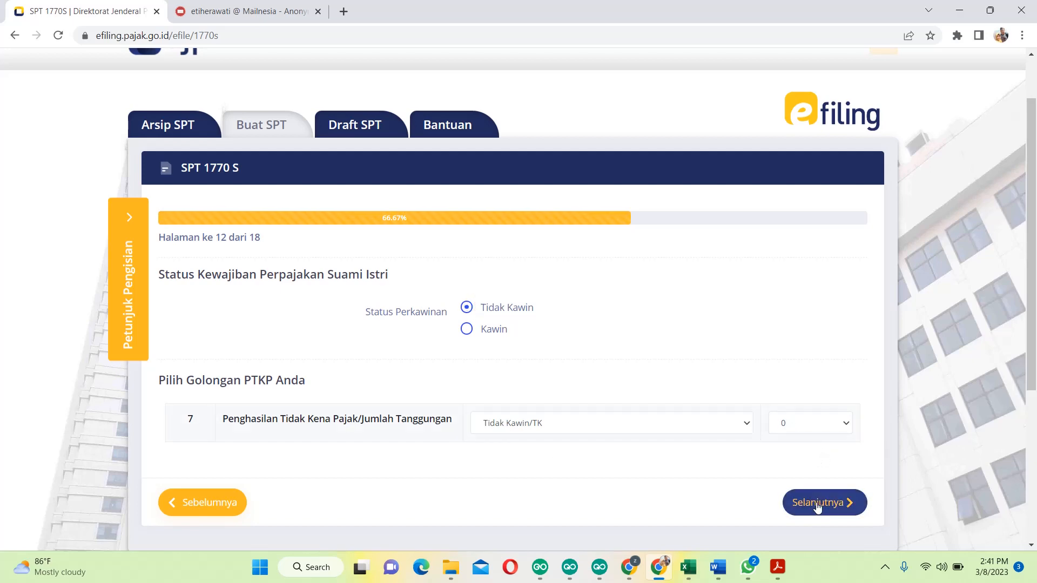
pyautogui.click(798, 425)
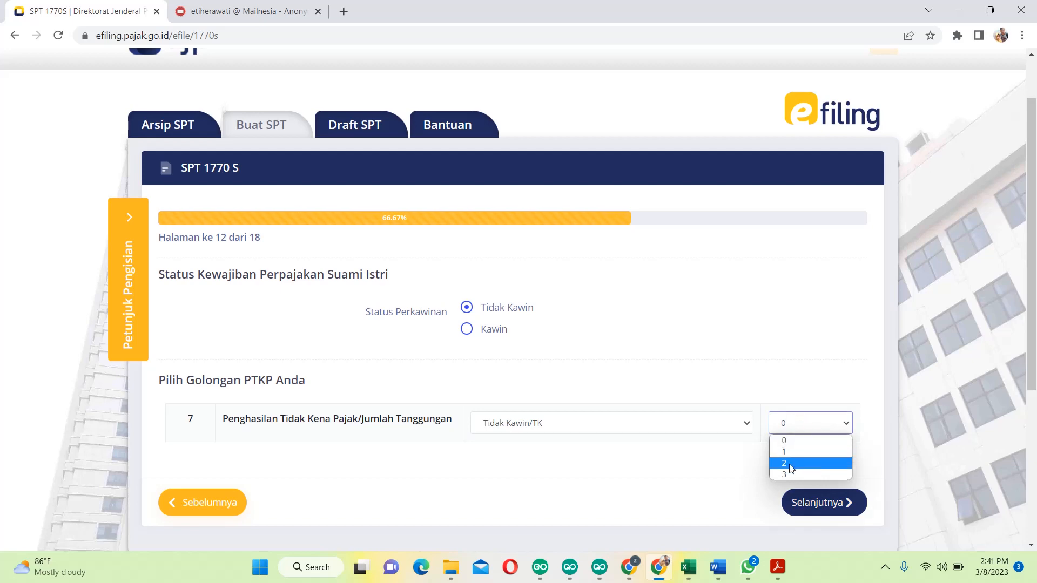
pyautogui.click(705, 445)
pyautogui.click(717, 424)
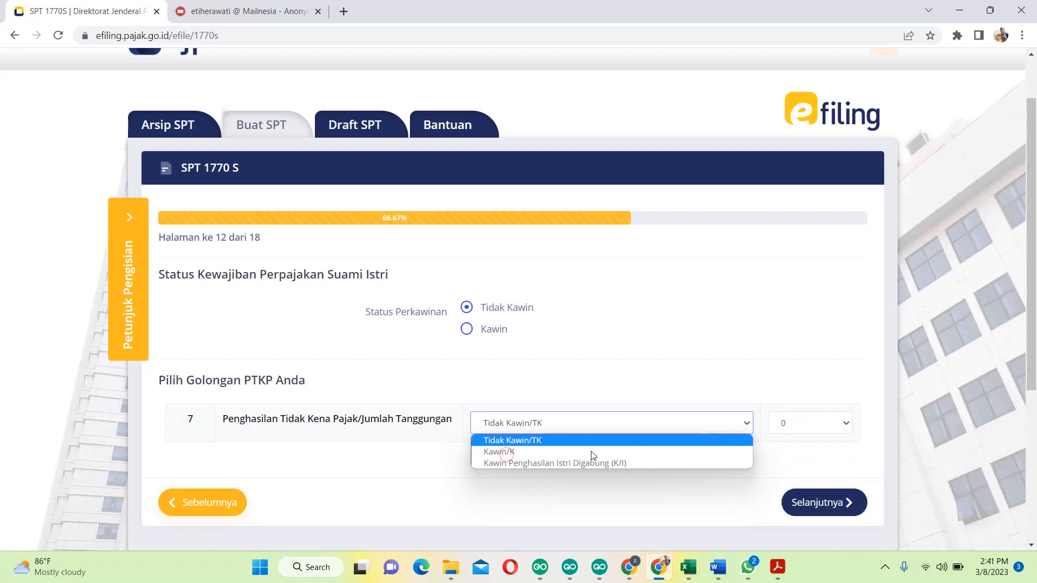
pyautogui.click(746, 441)
# Step: Set Status Perkawinan to Kawin and check the options for Status Kewajiban Perpajakan Suami-Isteri
pyautogui.click(467, 329)
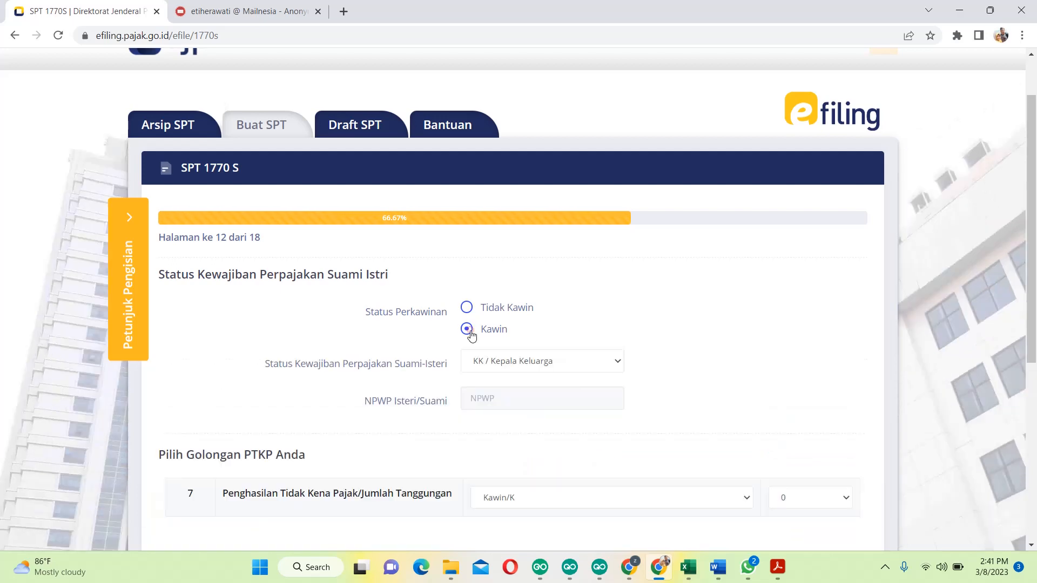
pyautogui.click(615, 363)
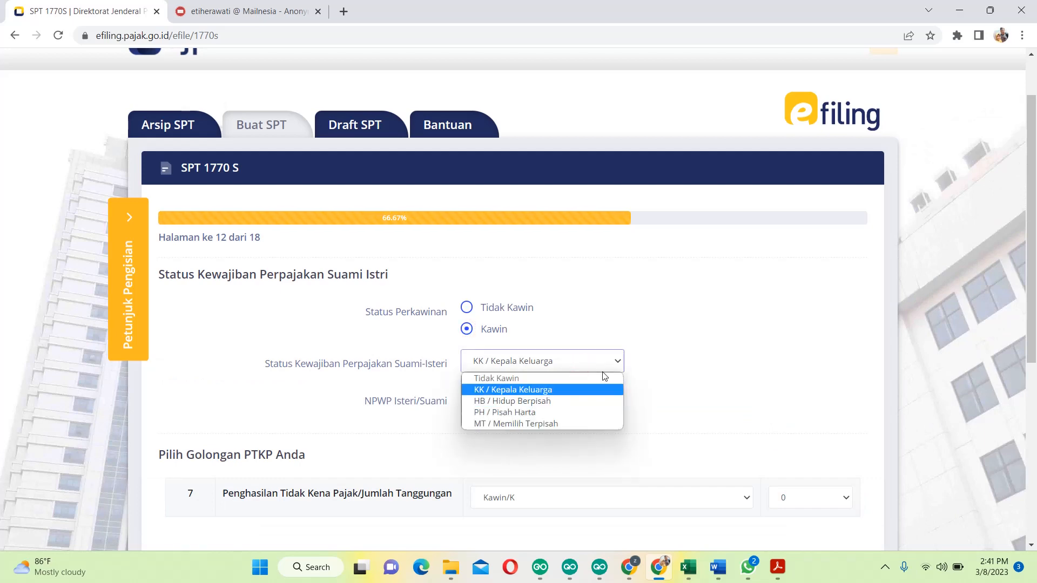
pyautogui.click(726, 356)
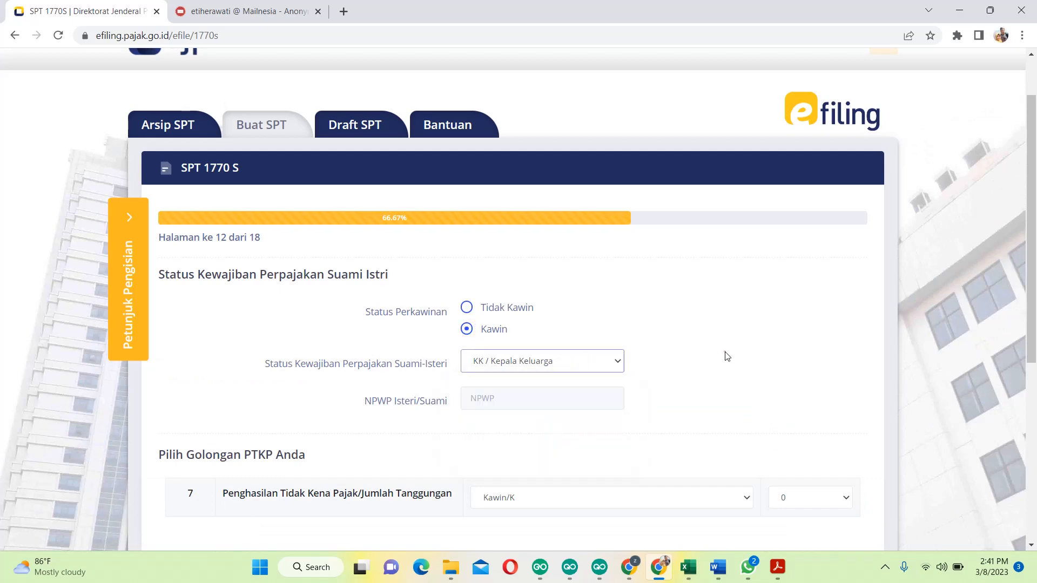
# Step: Check the PTKP category options for Kawin, set Status Perkawinan back to Tidak Kawin, and continue to page 13
pyautogui.click(724, 502)
pyautogui.click(725, 504)
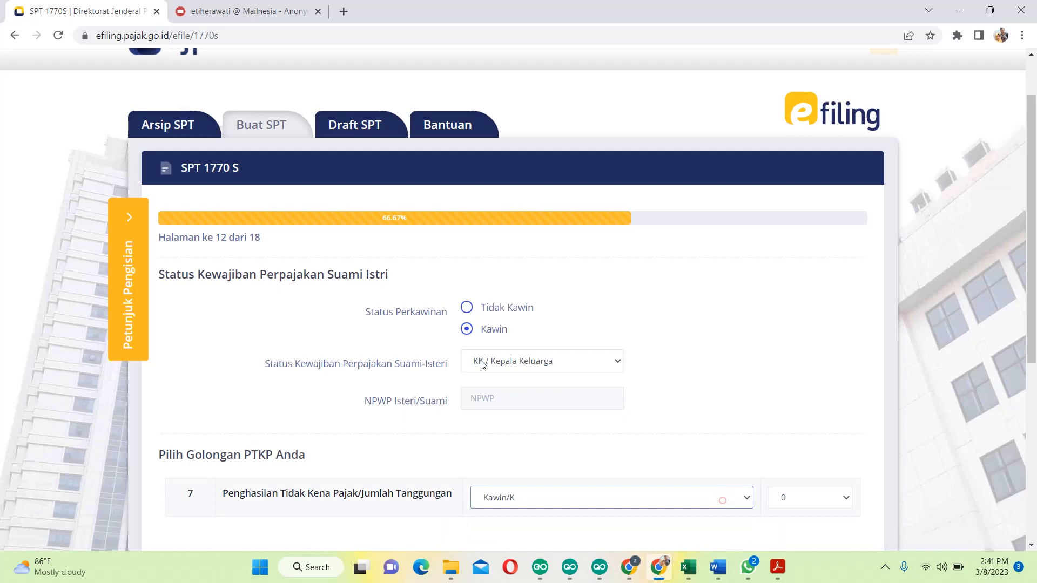
pyautogui.click(467, 309)
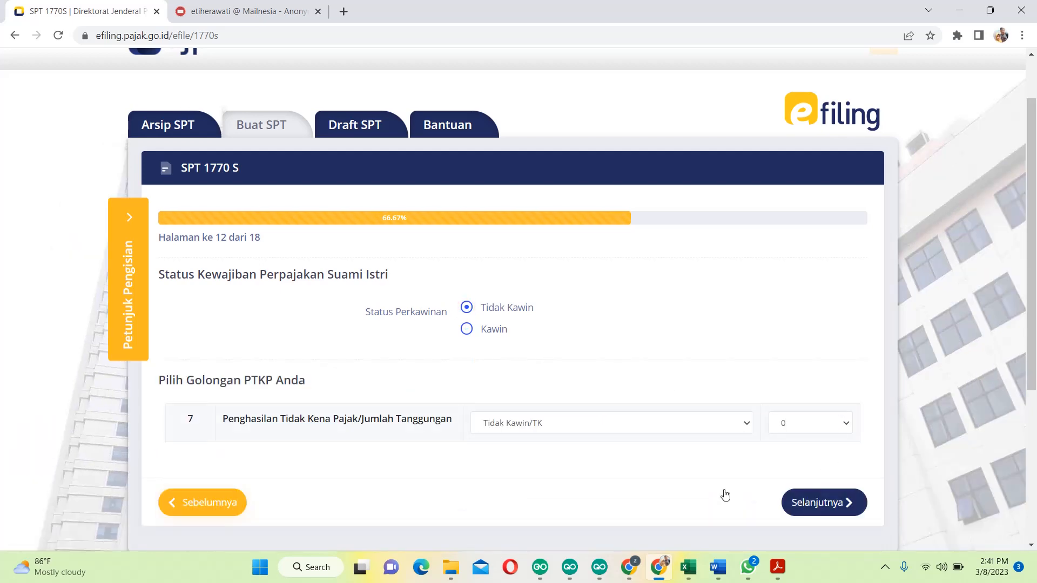
pyautogui.click(827, 508)
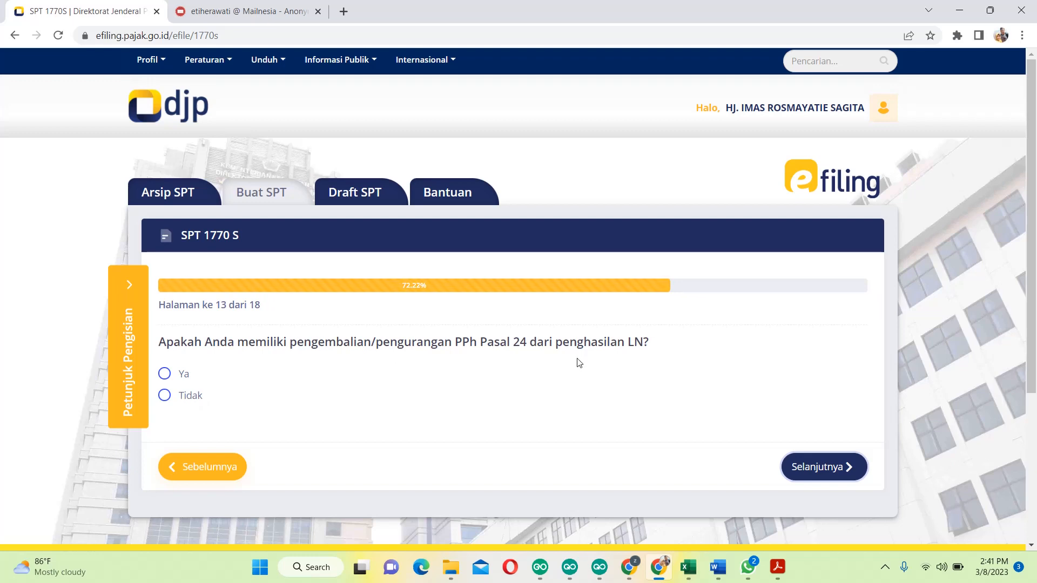
# Step: Answer Tidak about PPh Pasal 24 on page 13 and leave both PPh Pasal 25 payments on page 14 blank, continuing to page 15
pyautogui.click(195, 396)
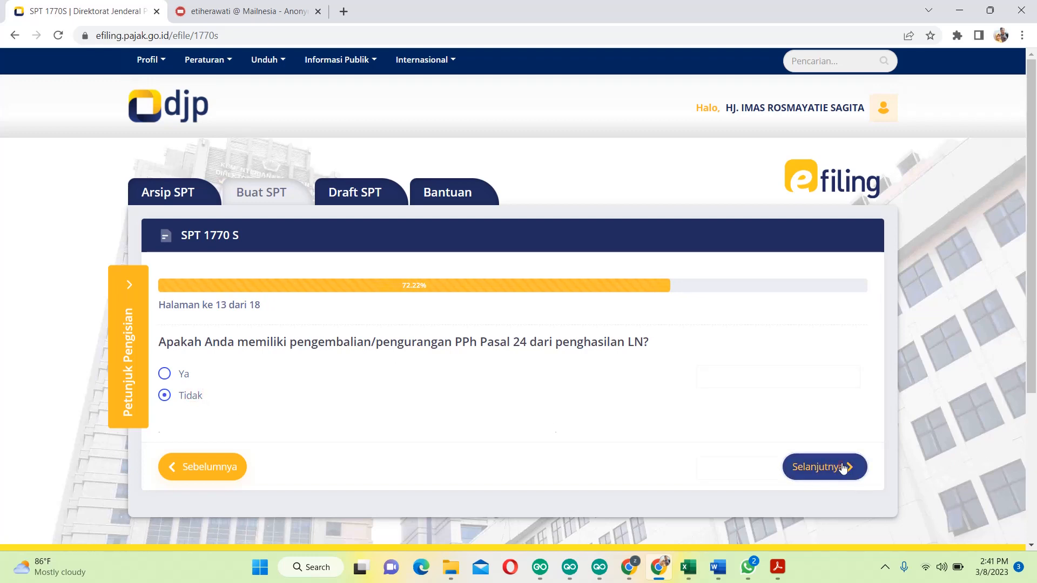
pyautogui.click(844, 467)
pyautogui.scroll(-2, 408, 410)
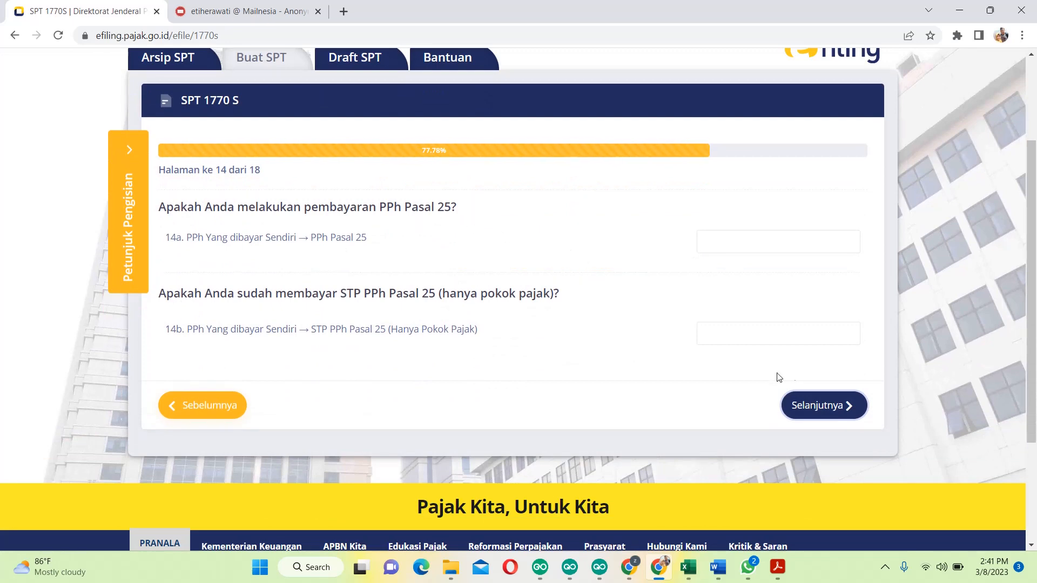
pyautogui.click(825, 407)
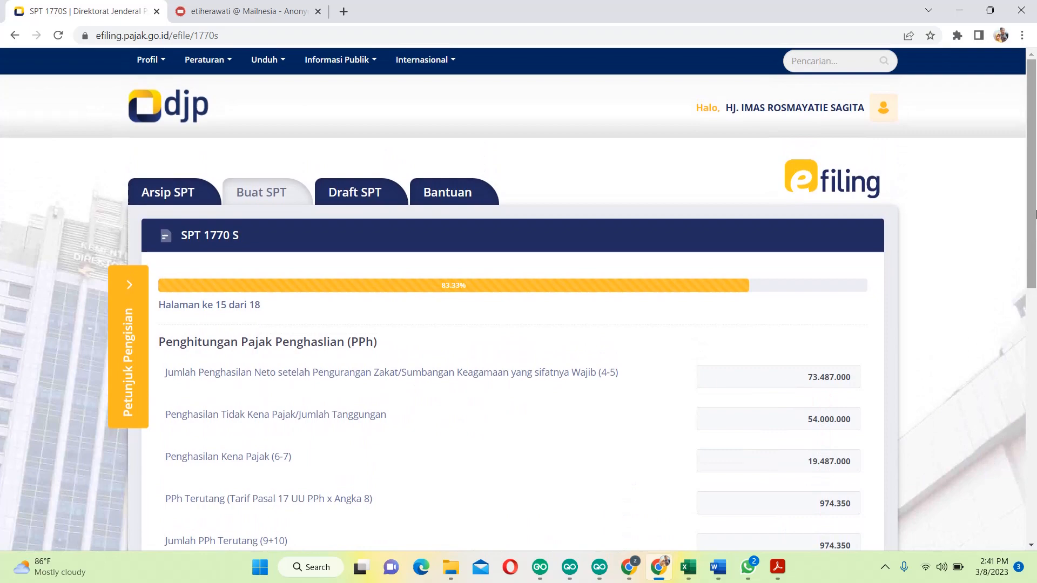
# Step: Review the Penghitungan Pajak Penghasilan on page 15 and switch to the withholding slip PDF in Acrobat Reader for comparison
pyautogui.moveTo(1034, 243); pyautogui.dragTo(1035, 354)
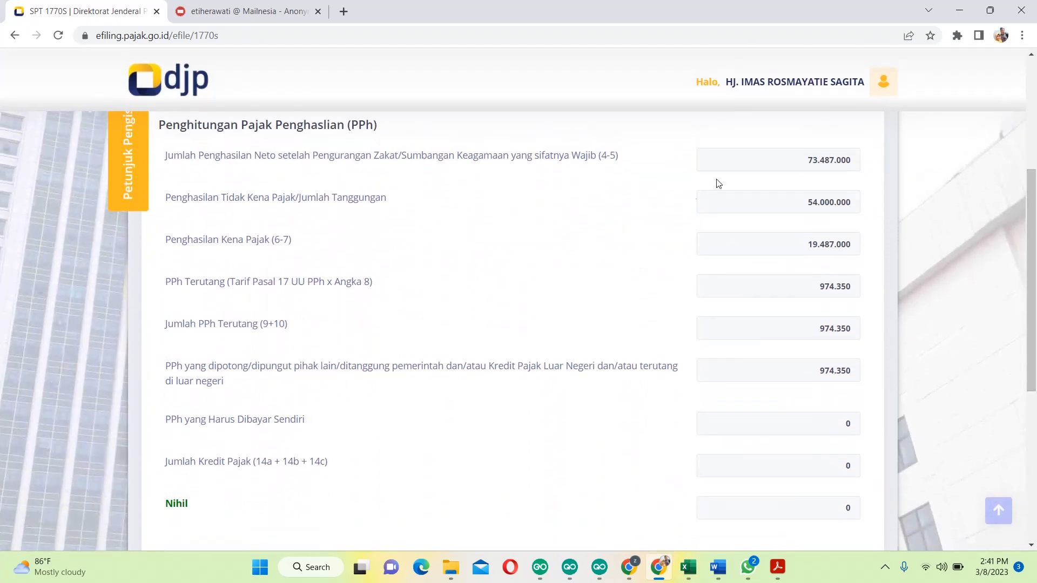
pyautogui.click(786, 570)
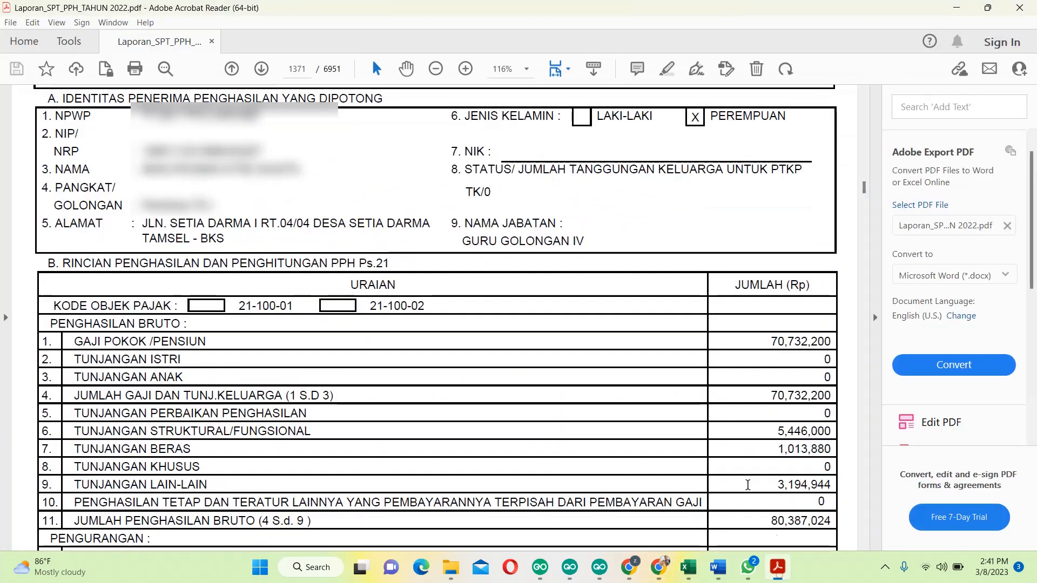
pyautogui.scroll(-1, 441, 244)
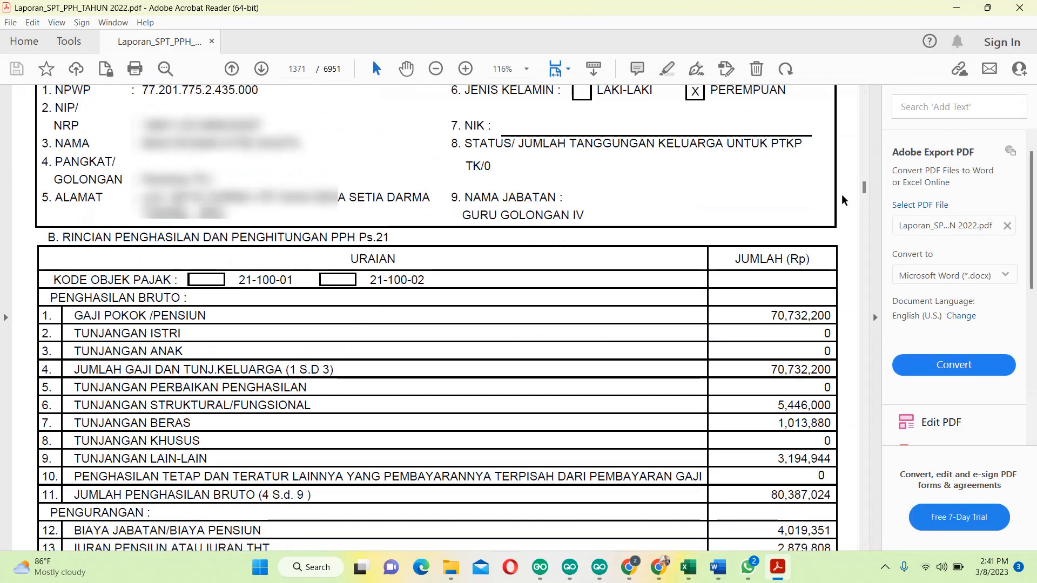
pyautogui.moveTo(866, 191); pyautogui.dragTo(866, 196)
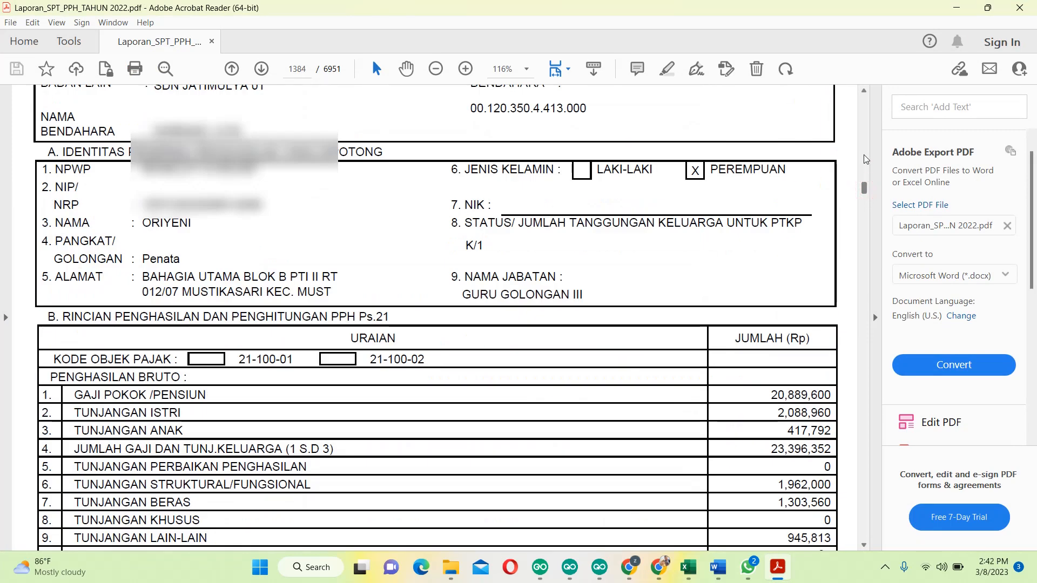
pyautogui.scroll(10, 866, 157)
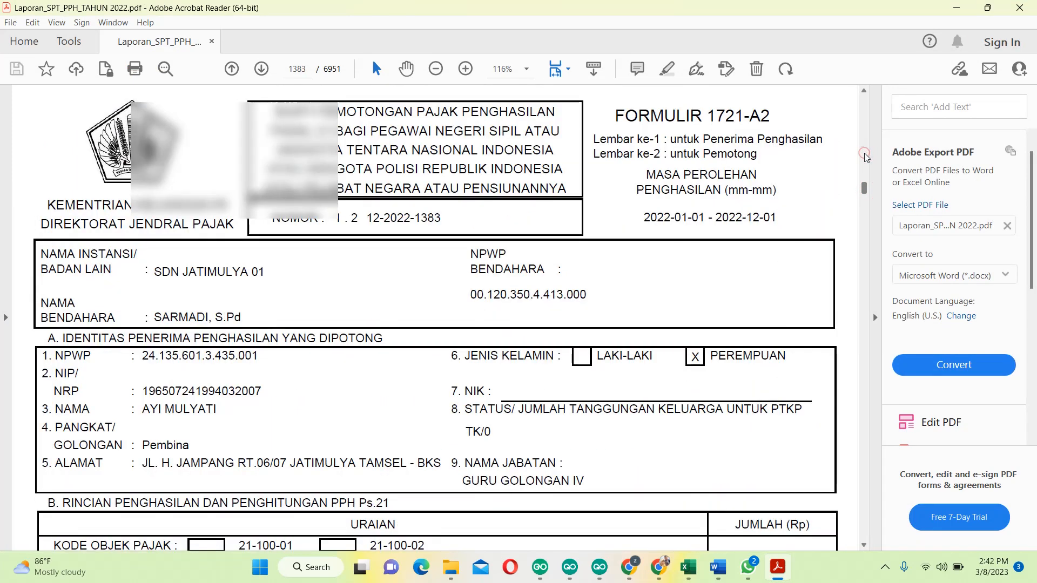
pyautogui.click(865, 156)
pyautogui.click(866, 156)
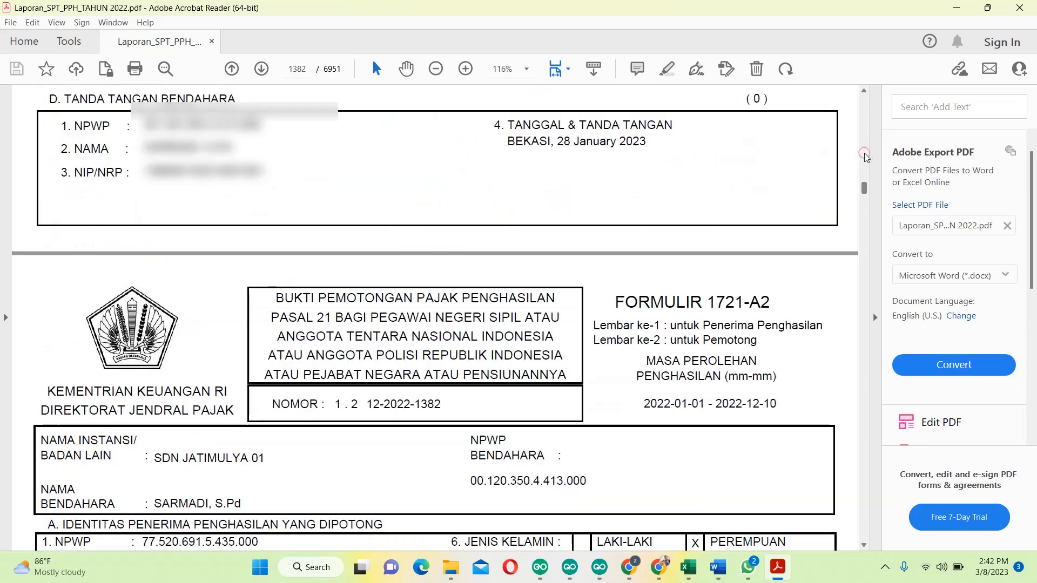
pyautogui.click(866, 157)
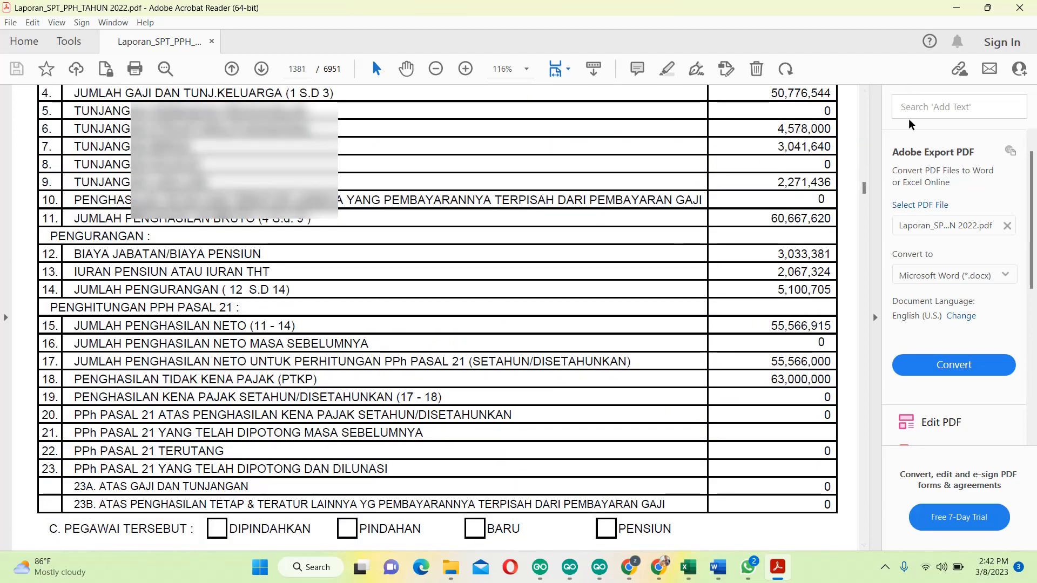
pyautogui.click(860, 121)
pyautogui.click(860, 121)
pyautogui.click(860, 120)
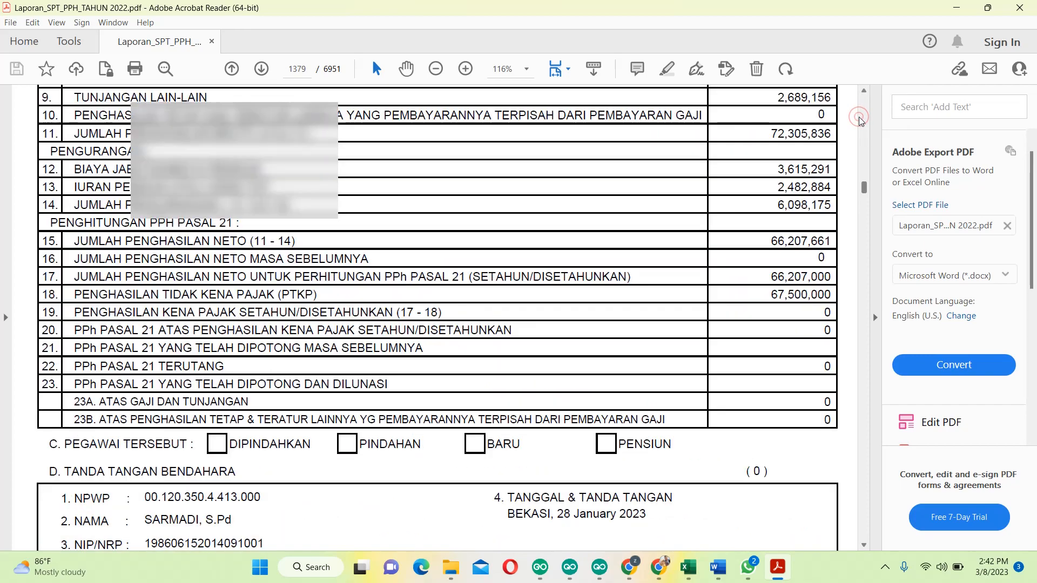
pyautogui.click(860, 120)
pyautogui.click(860, 120)
pyautogui.click(860, 119)
pyautogui.click(859, 120)
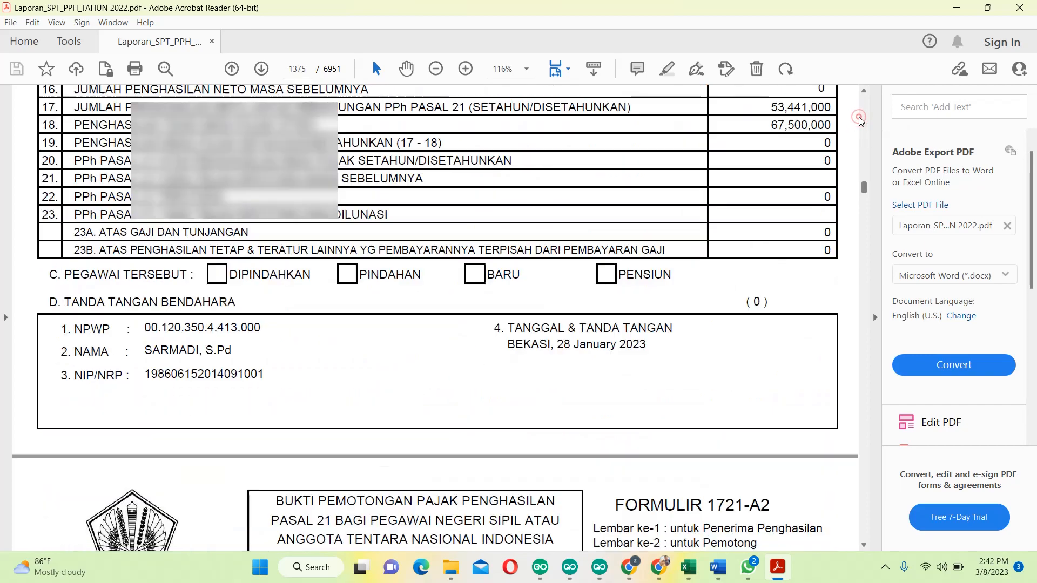
pyautogui.click(860, 119)
pyautogui.click(859, 120)
pyautogui.click(860, 120)
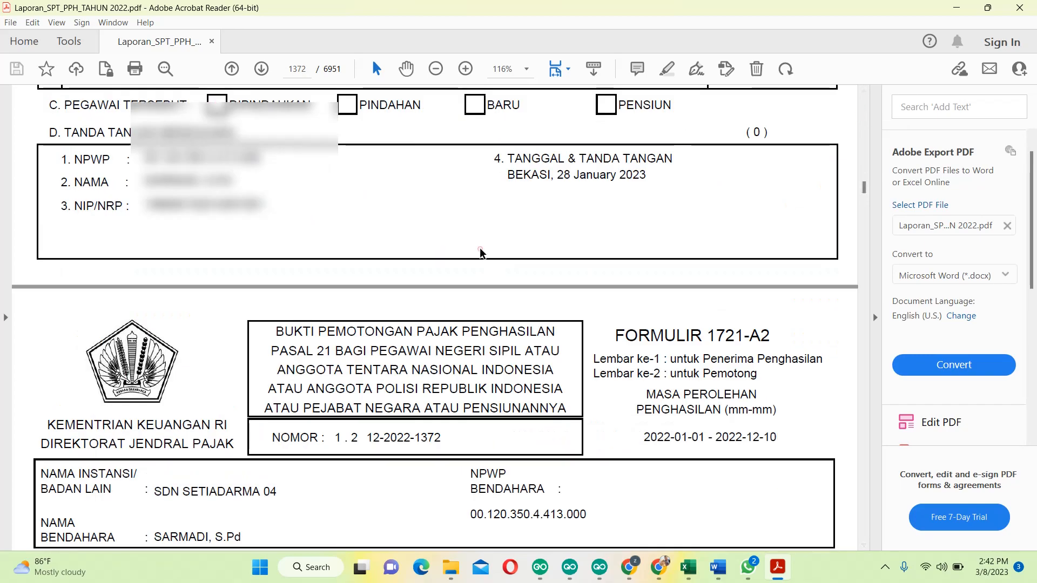
pyautogui.scroll(15, 480, 252)
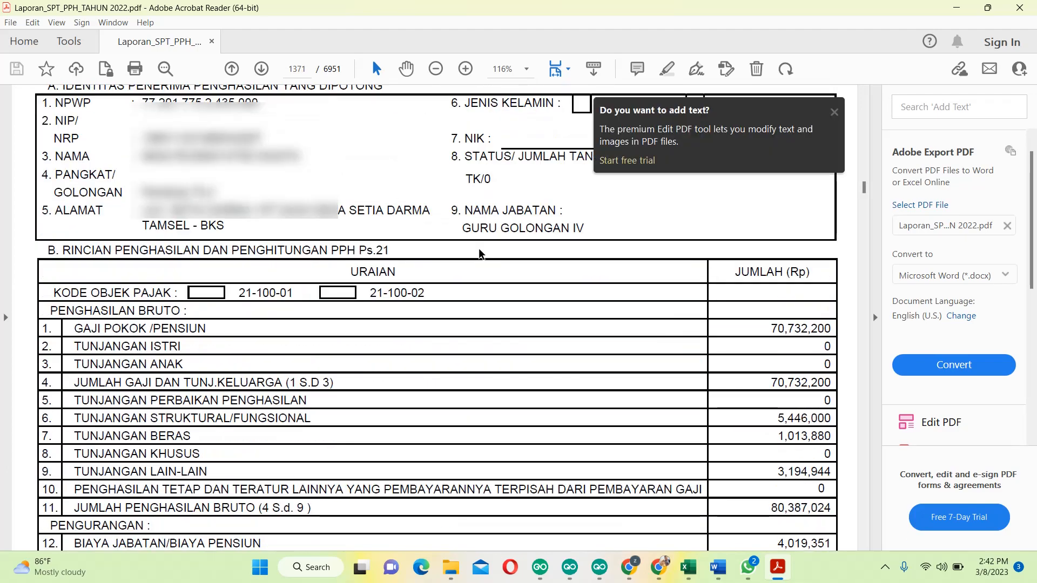
# Step: Compare the slip's Penghitungan PPh Pasal 21 section on PDF page 1371 with the tax calculation on page 15 of the form in Chrome
pyautogui.scroll(-8, 480, 254)
pyautogui.scroll(6, 480, 254)
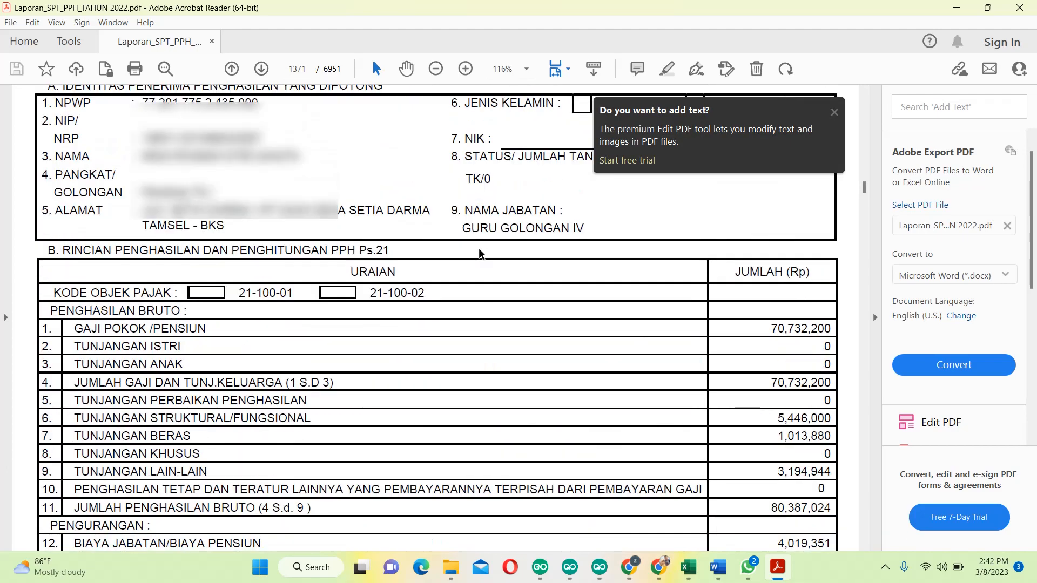
pyautogui.scroll(-6, 480, 254)
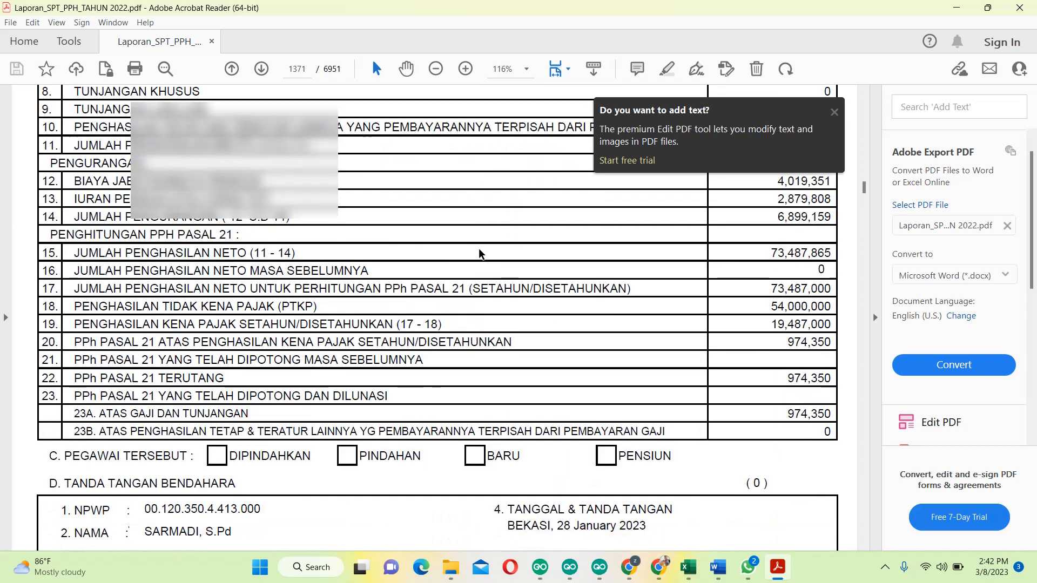
pyautogui.click(834, 112)
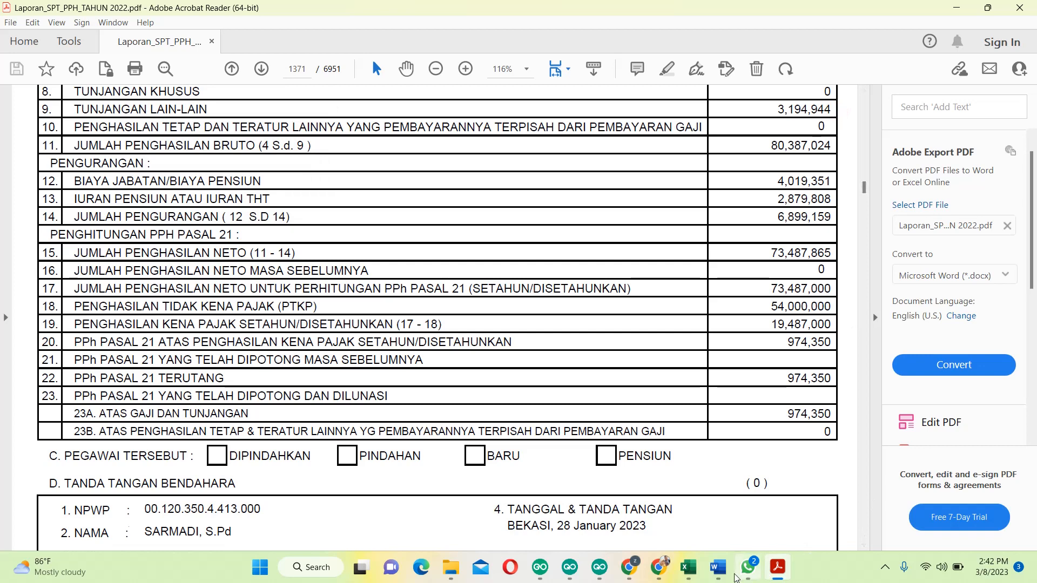
pyautogui.click(658, 567)
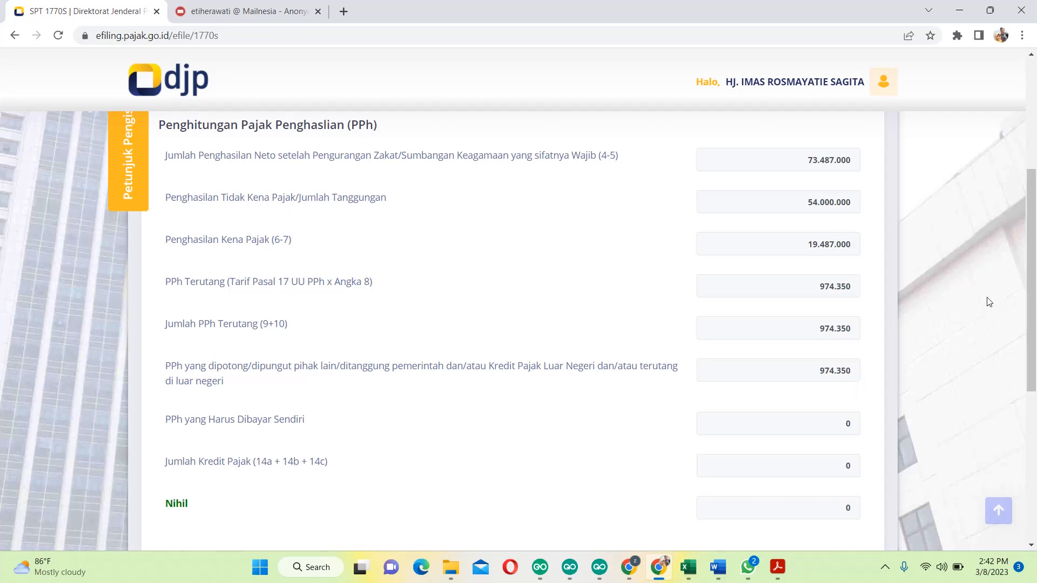
pyautogui.scroll(-1, 990, 305)
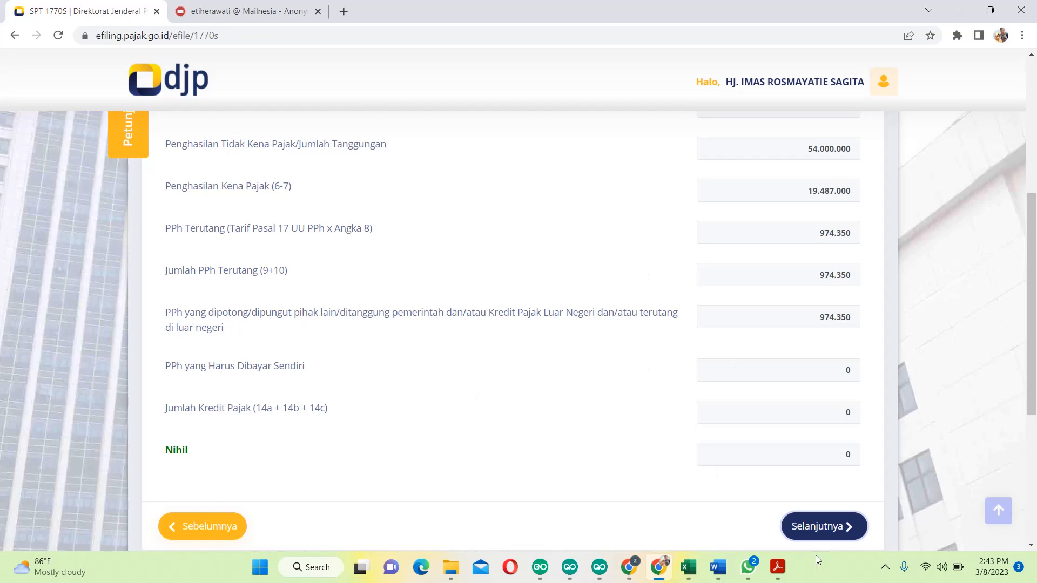
pyautogui.click(778, 567)
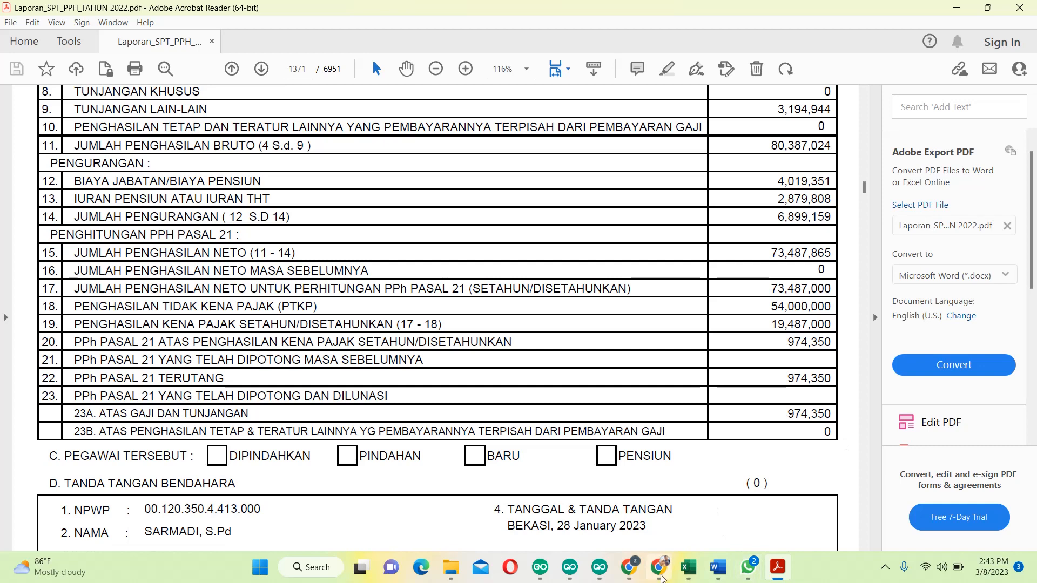
pyautogui.click(655, 570)
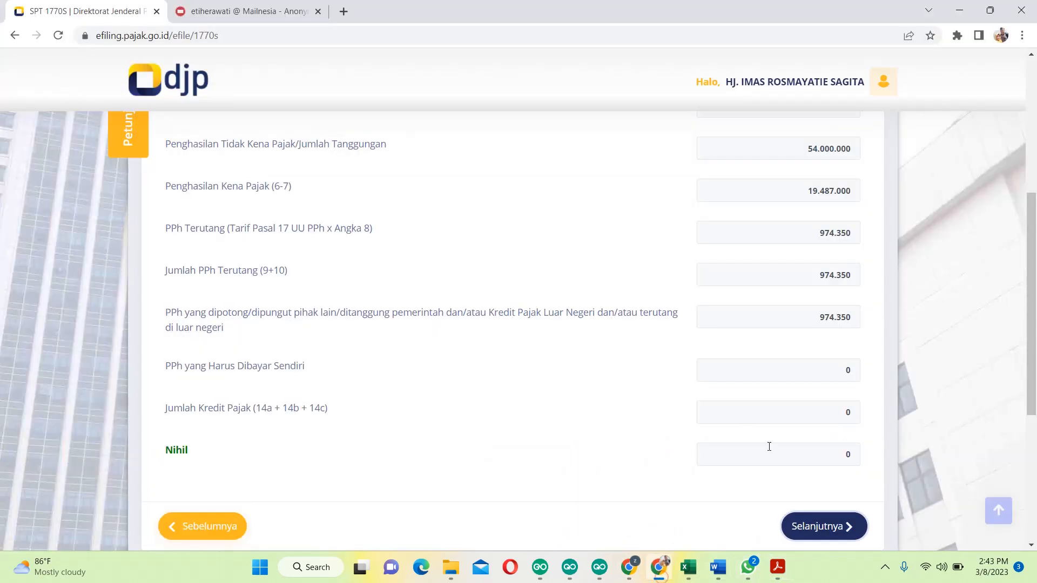
# Step: Continue past Proses Kurang/Lebih Bayar on page 16 and accept the Setuju/Agree declaration on page 17, proceeding to page 18
pyautogui.click(830, 527)
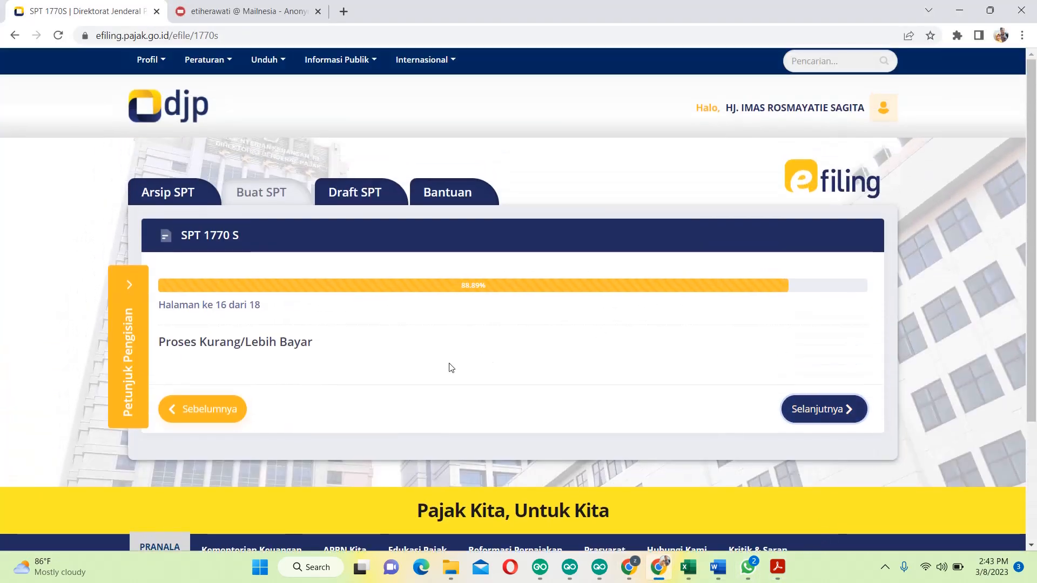
pyautogui.click(825, 412)
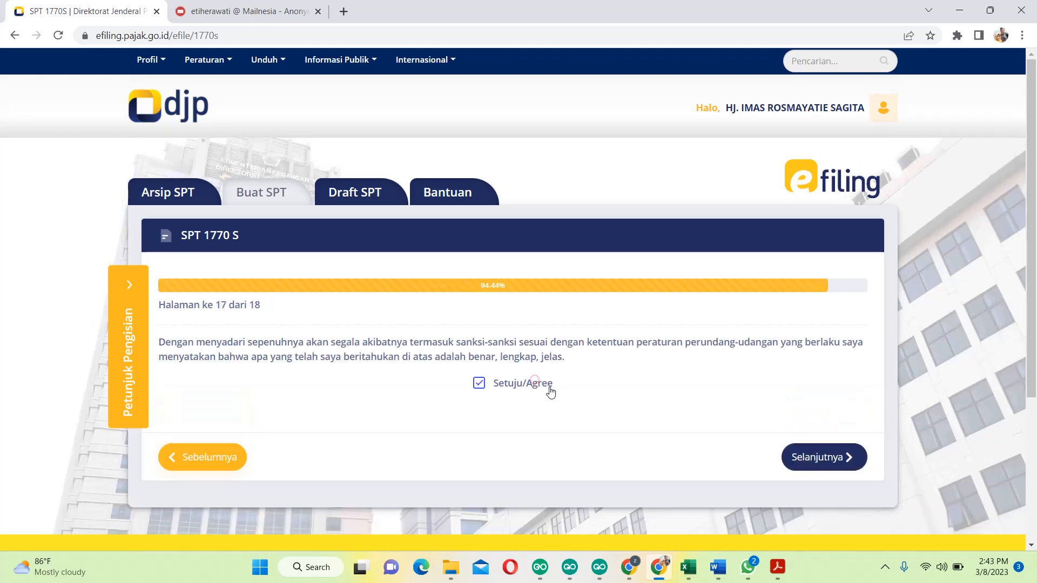
pyautogui.click(825, 456)
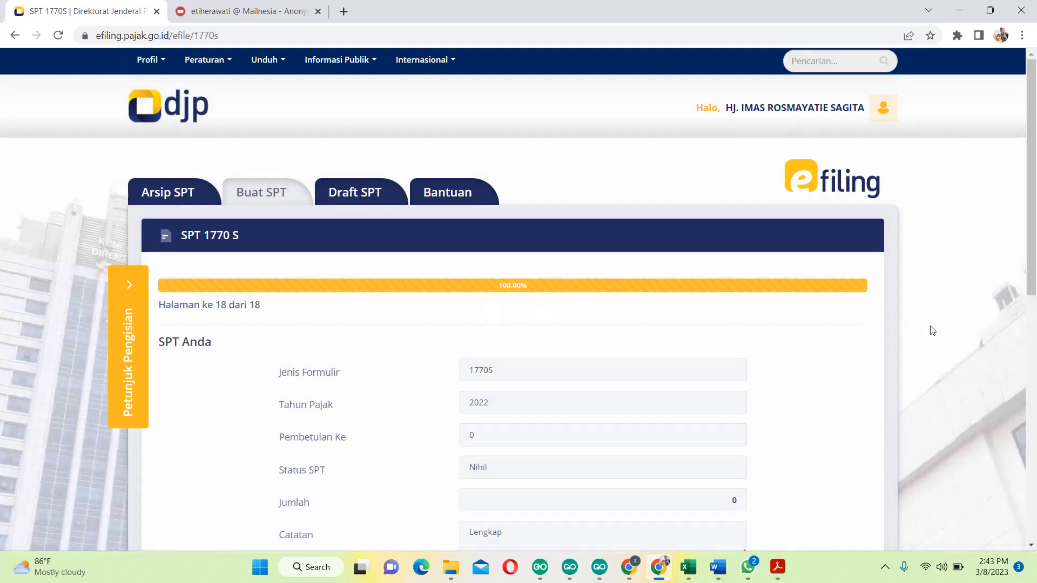
# Step: Review the SPT Anda summary on page 18 and look at the e-Filing receipt e-mail in the Mailnesia inbox
pyautogui.scroll(-3, 567, 355)
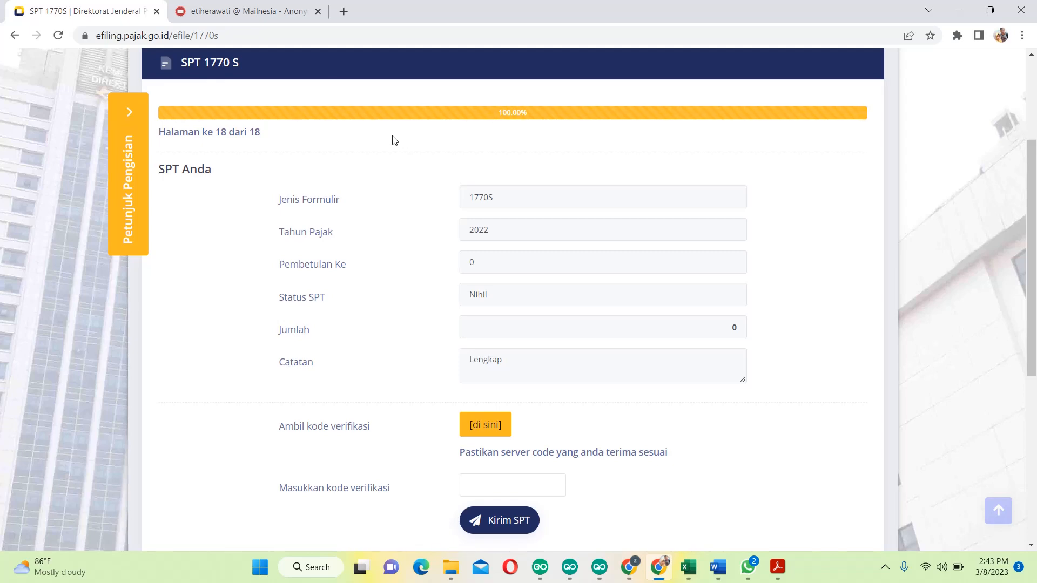
pyautogui.click(251, 8)
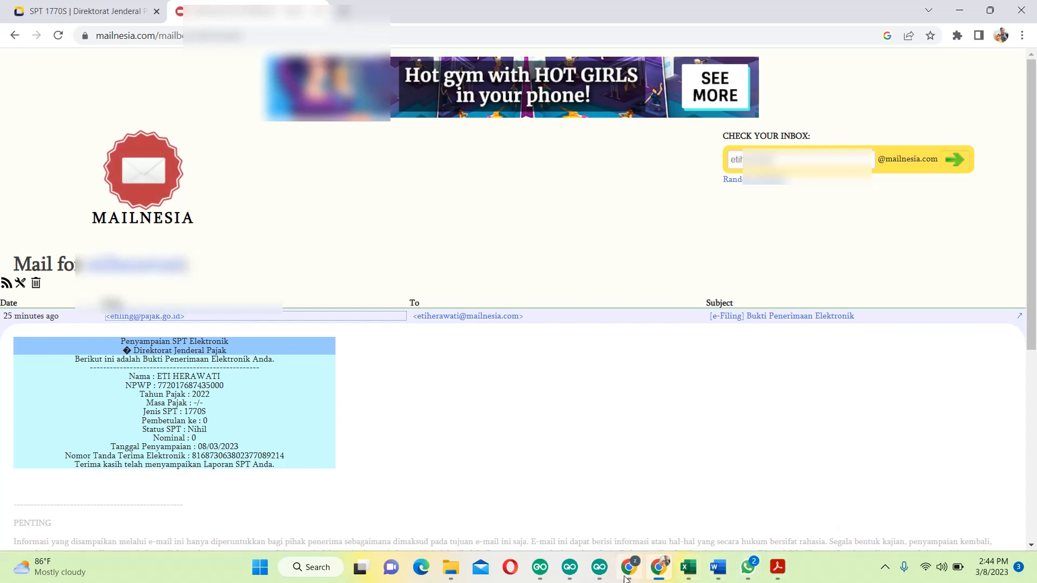
pyautogui.click(44, 7)
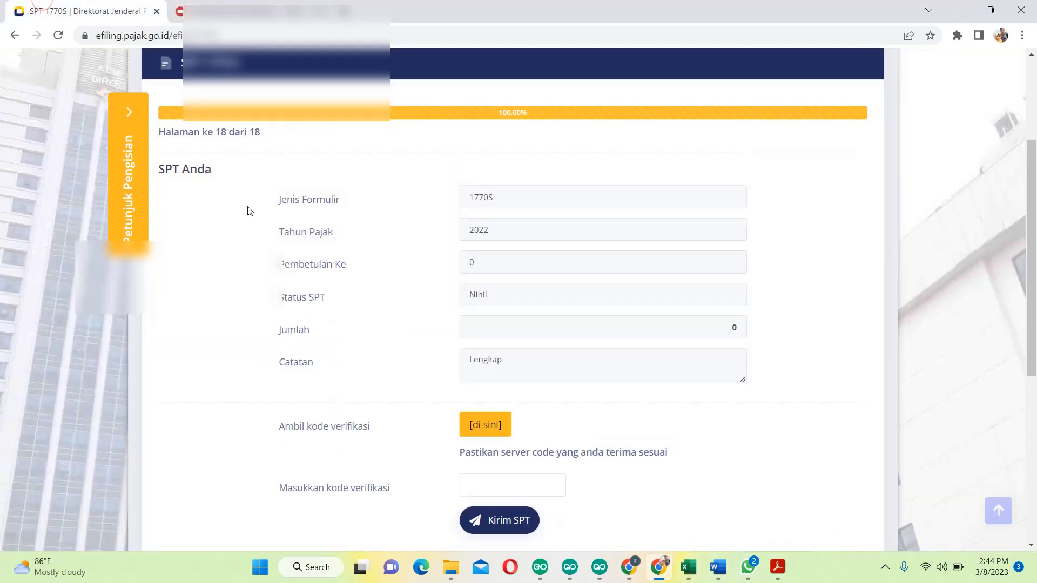
pyautogui.scroll(4, 1021, 214)
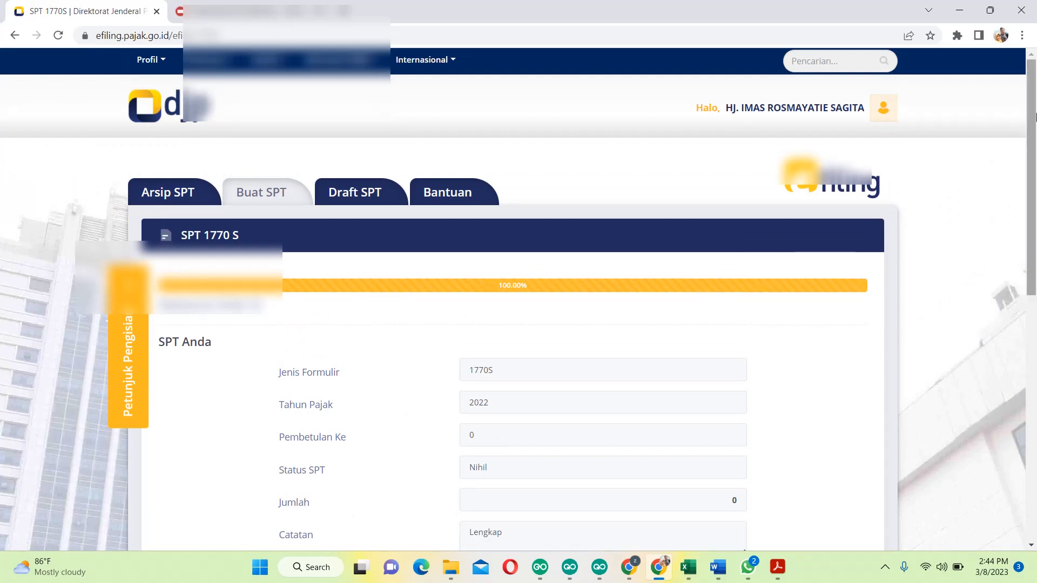
pyautogui.moveTo(1033, 123); pyautogui.dragTo(1036, 237)
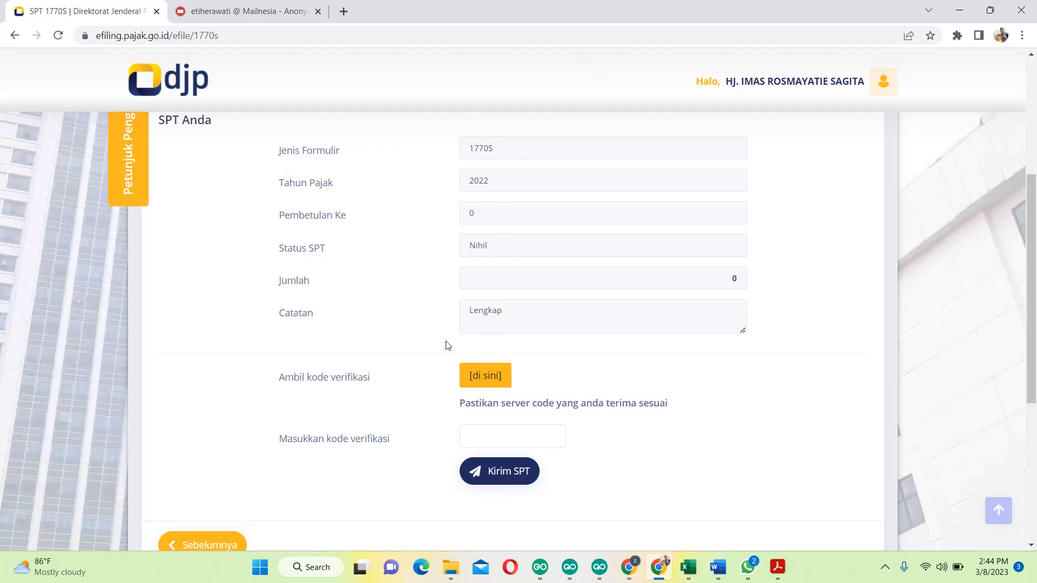
# Step: Request the verification code for submitting the SPT by e-mail and acknowledge the sent-token notice
pyautogui.click(488, 380)
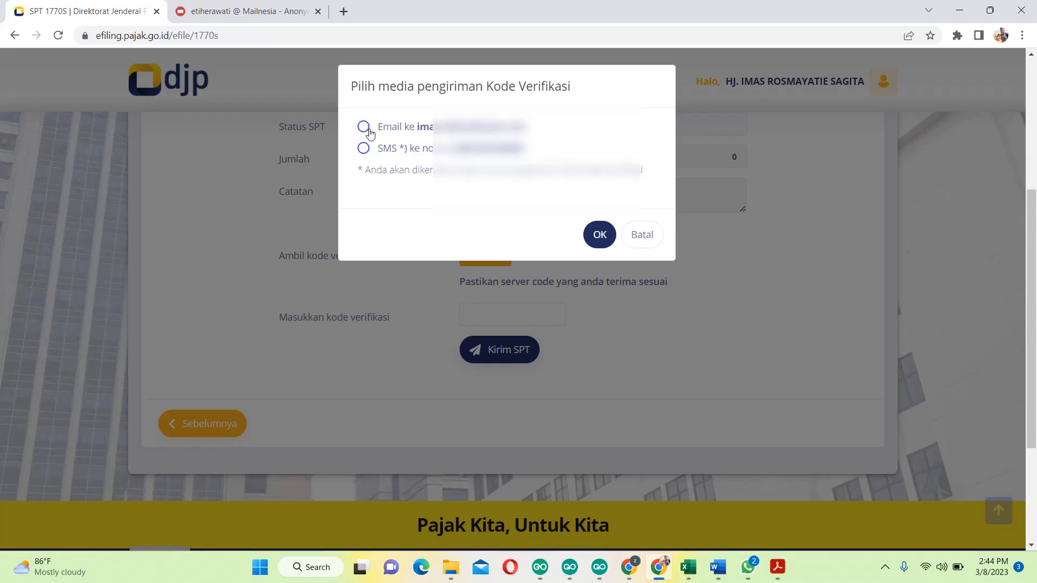
pyautogui.click(602, 235)
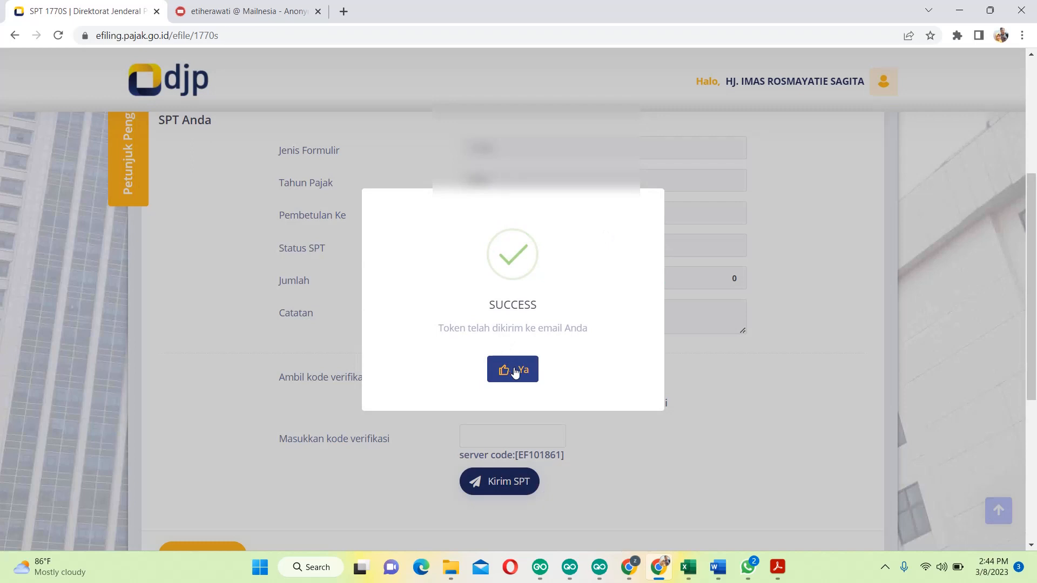
pyautogui.click(513, 370)
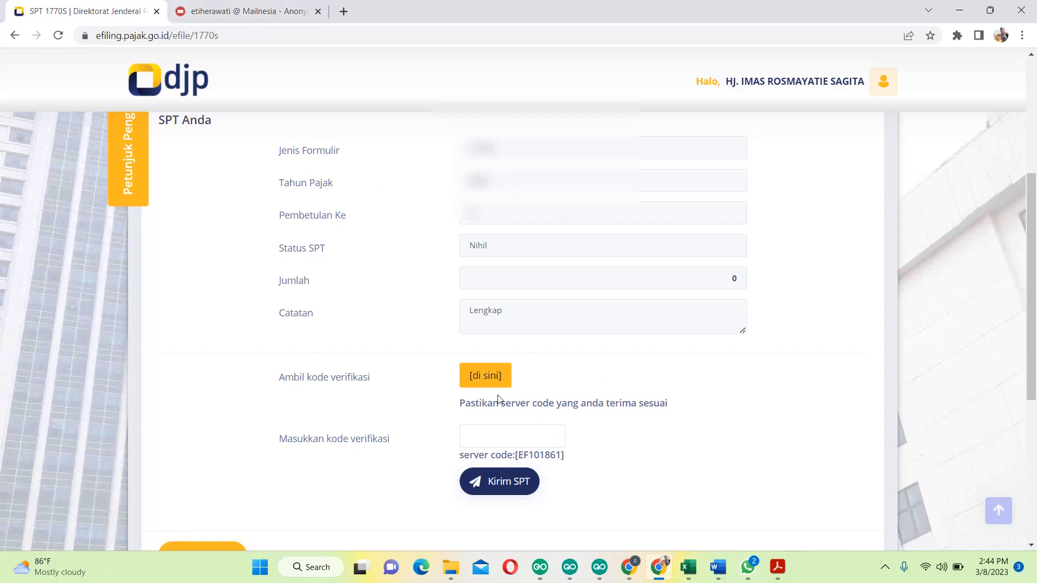
# Step: Check the registered e-mail address in the verification code delivery options and open that address's mailbox on Mailnesia
pyautogui.click(480, 378)
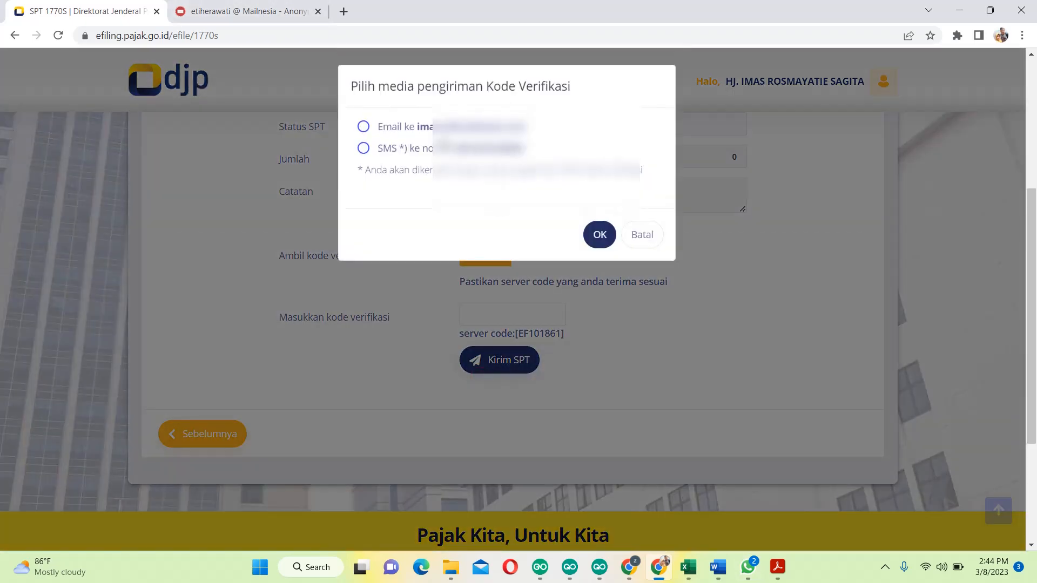
pyautogui.click(641, 241)
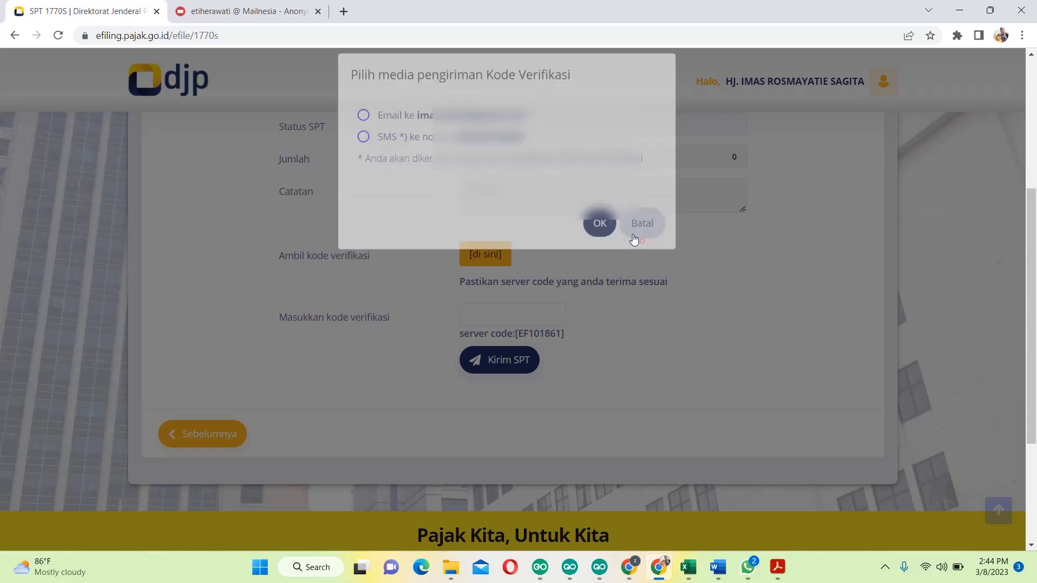
pyautogui.click(215, 4)
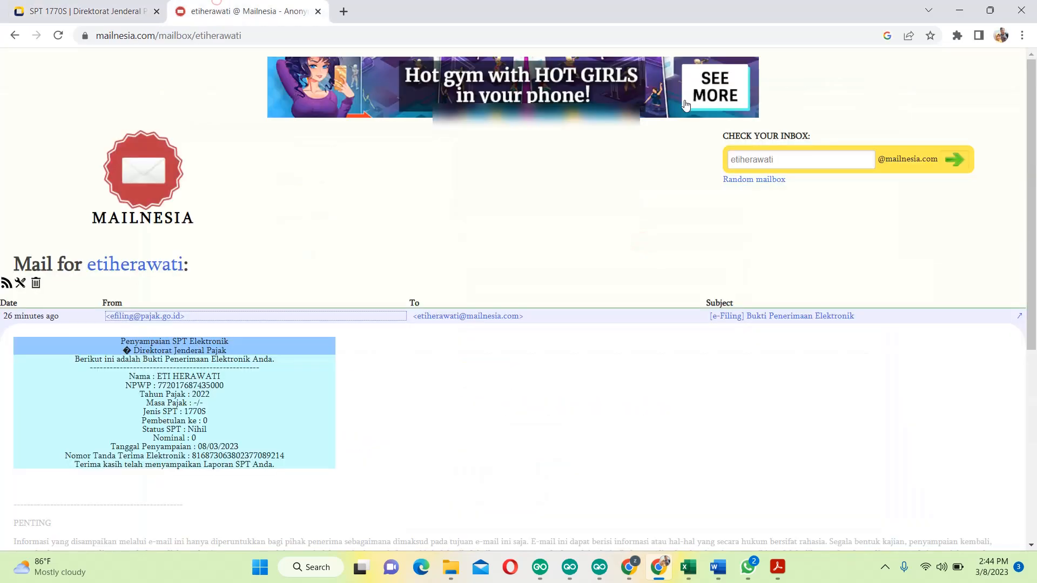
pyautogui.doubleClick(787, 152)
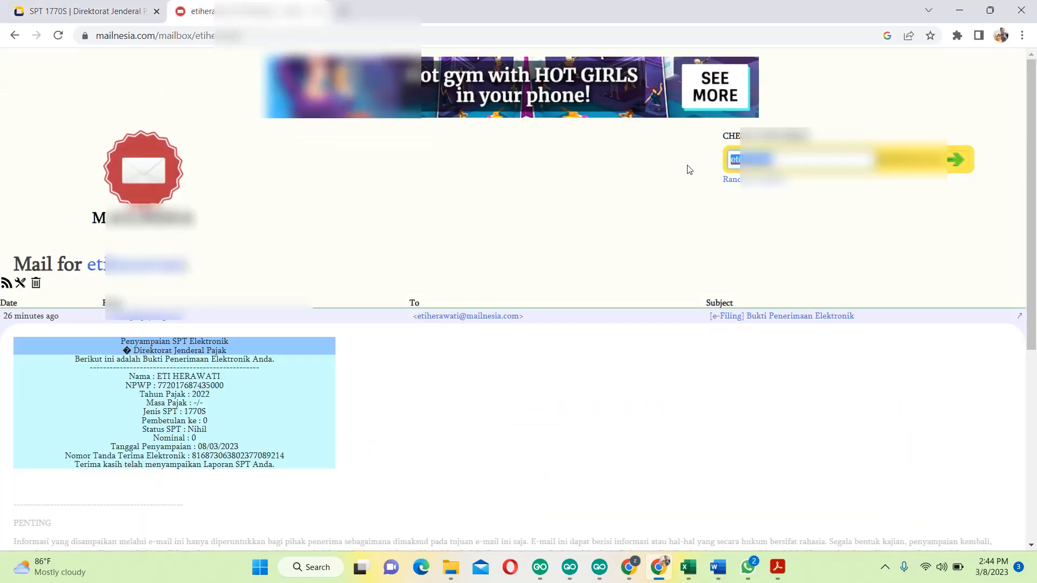
pyautogui.press('BackSpace')
pyautogui.write('im')
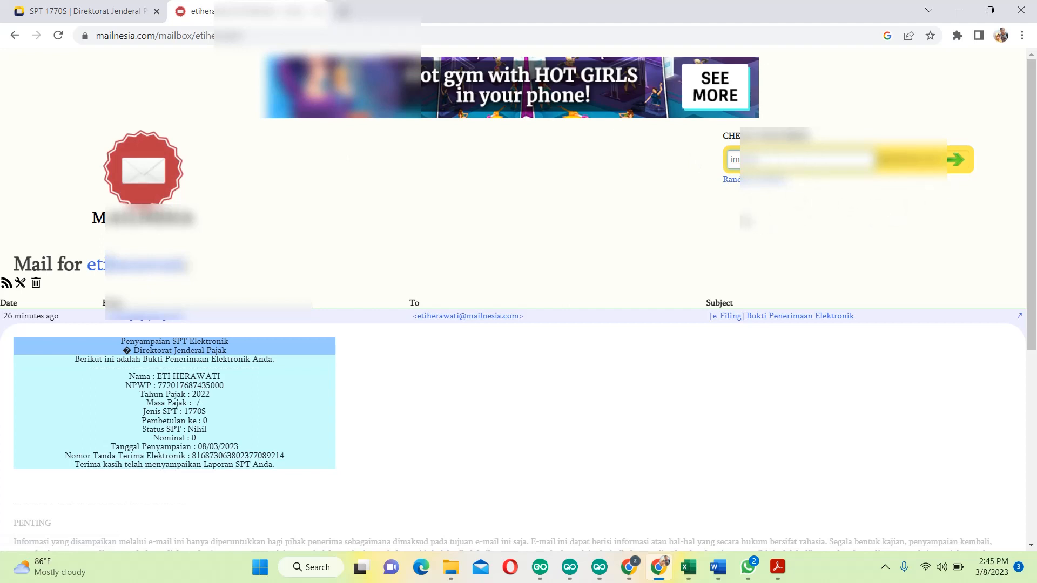
pyautogui.click(957, 159)
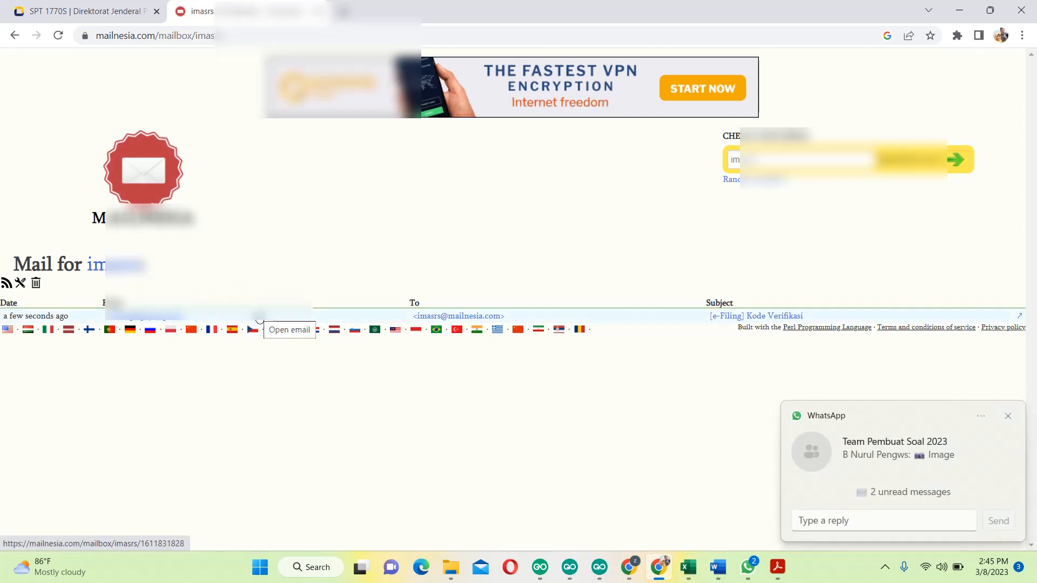
# Step: Open the [e-Filing] Kode Verifikasi e-mail and copy the verification code from it
pyautogui.click(251, 316)
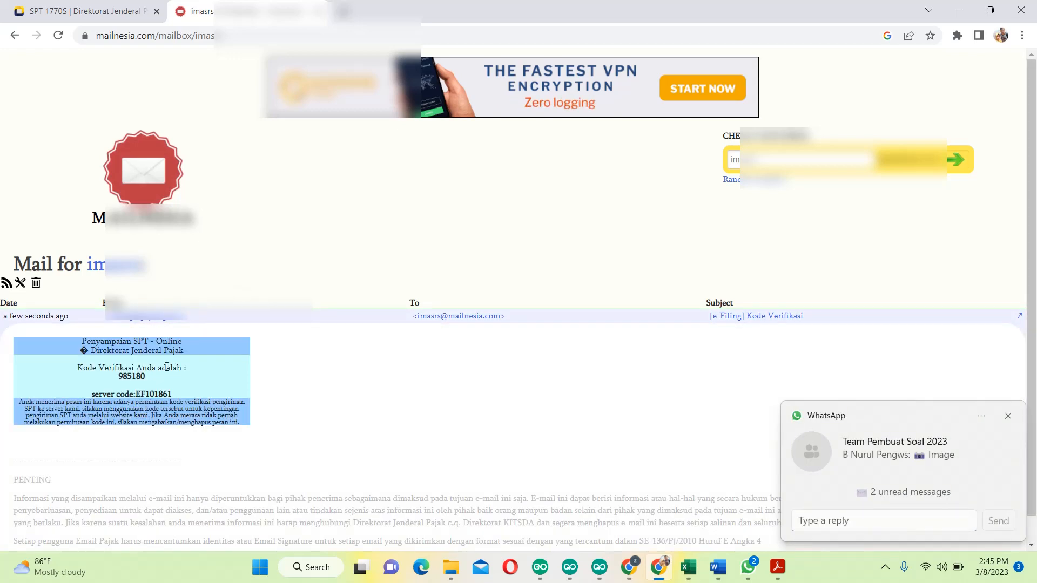
pyautogui.doubleClick(131, 377)
pyautogui.hotkey('ctrl', 'c')
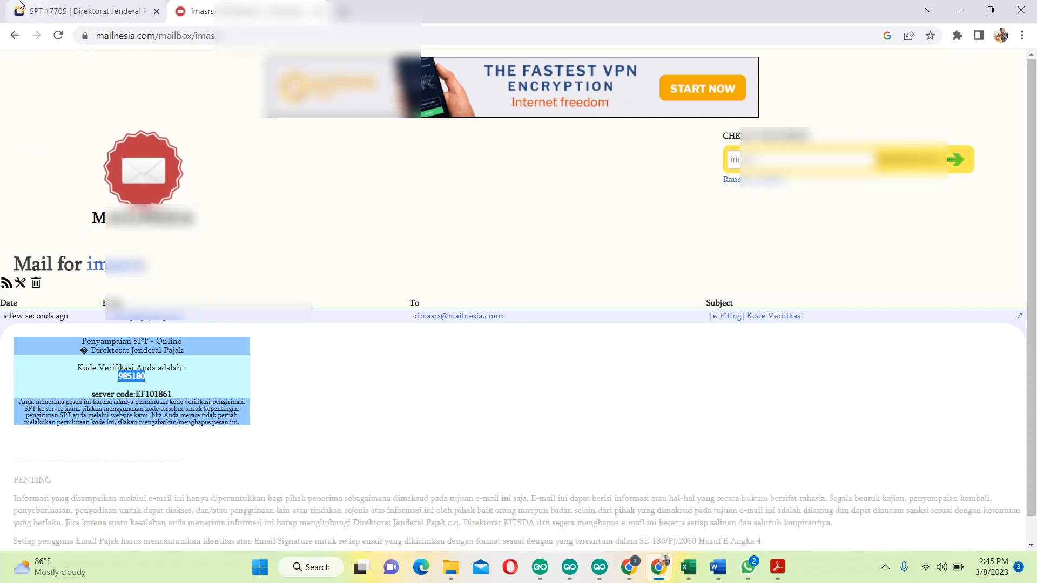
# Step: Paste the verification code into the SPT 1770S form, send the SPT, and rate the service Puas
pyautogui.click(98, 15)
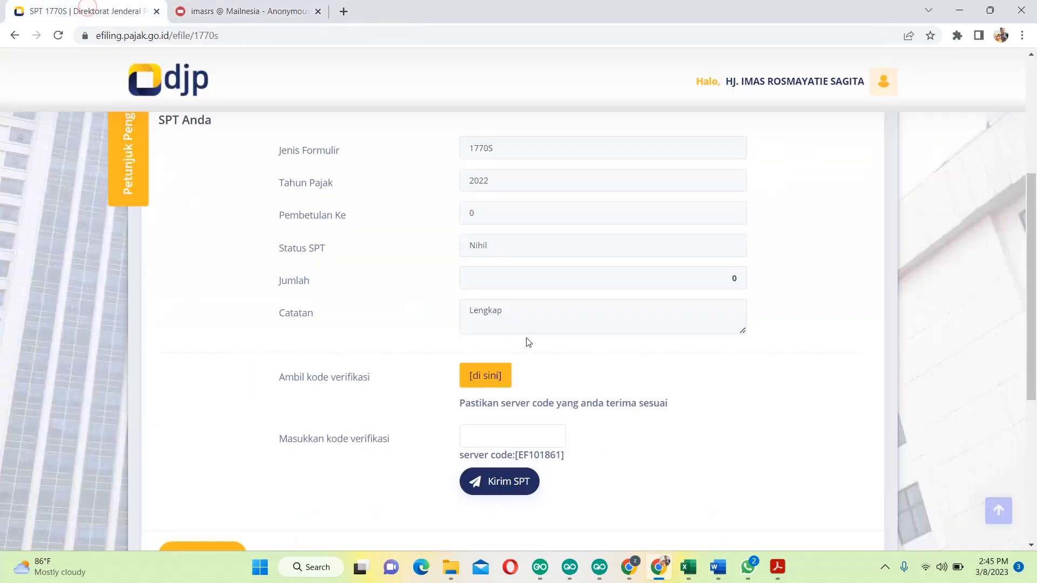
pyautogui.click(512, 434)
pyautogui.hotkey('ctrl', 'v')
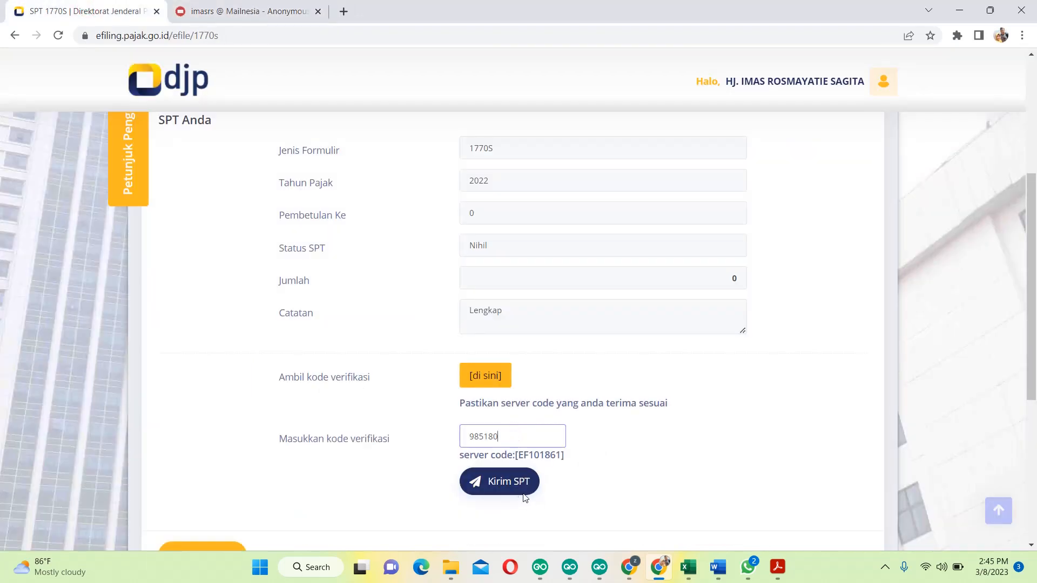
pyautogui.click(511, 496)
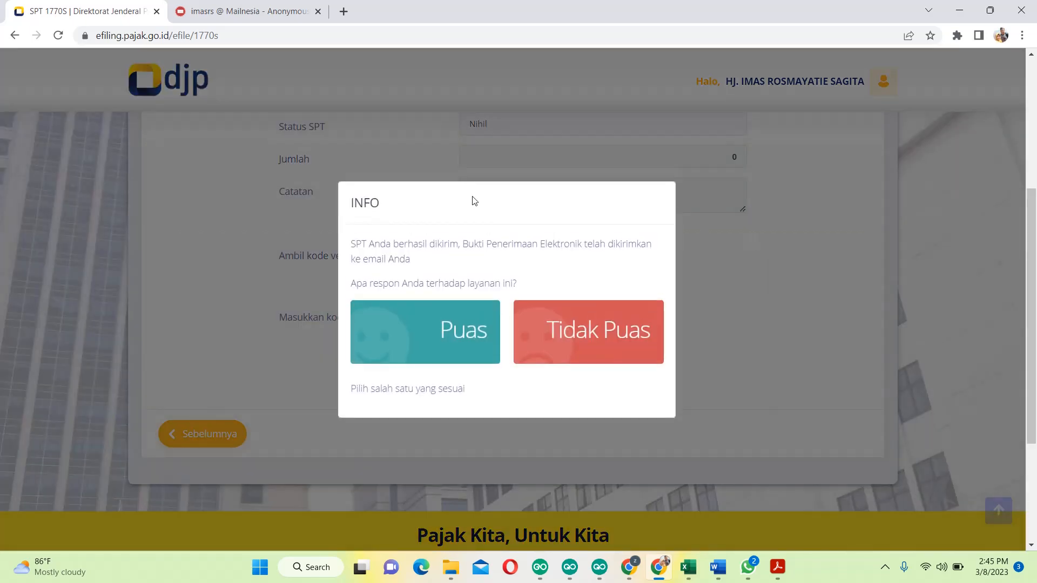
pyautogui.click(449, 341)
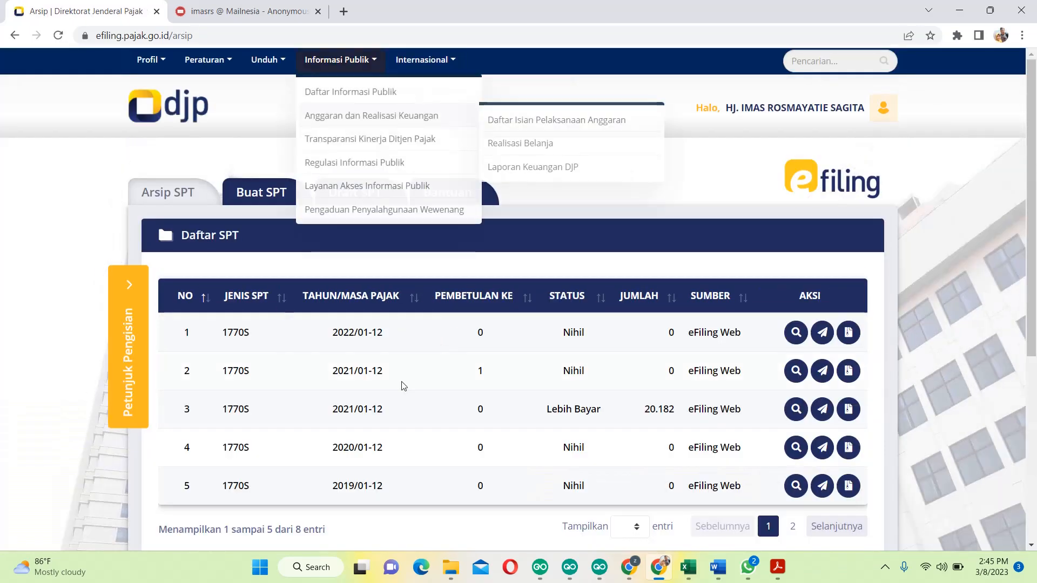
# Step: View the electronic receipt of the 2022/01-12 1770S return in the Daftar SPT archive, and close it
pyautogui.click(848, 333)
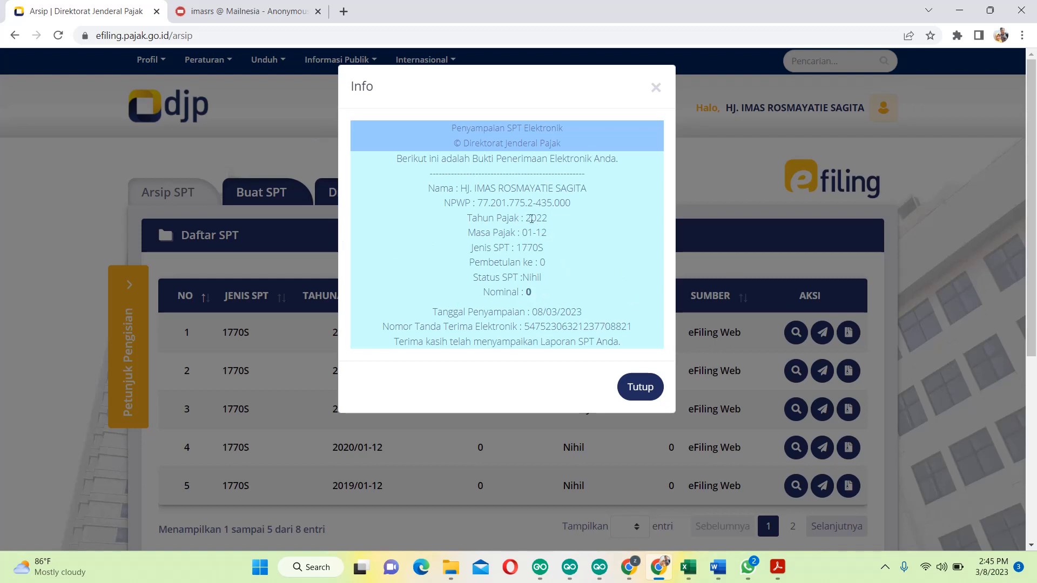
pyautogui.click(657, 93)
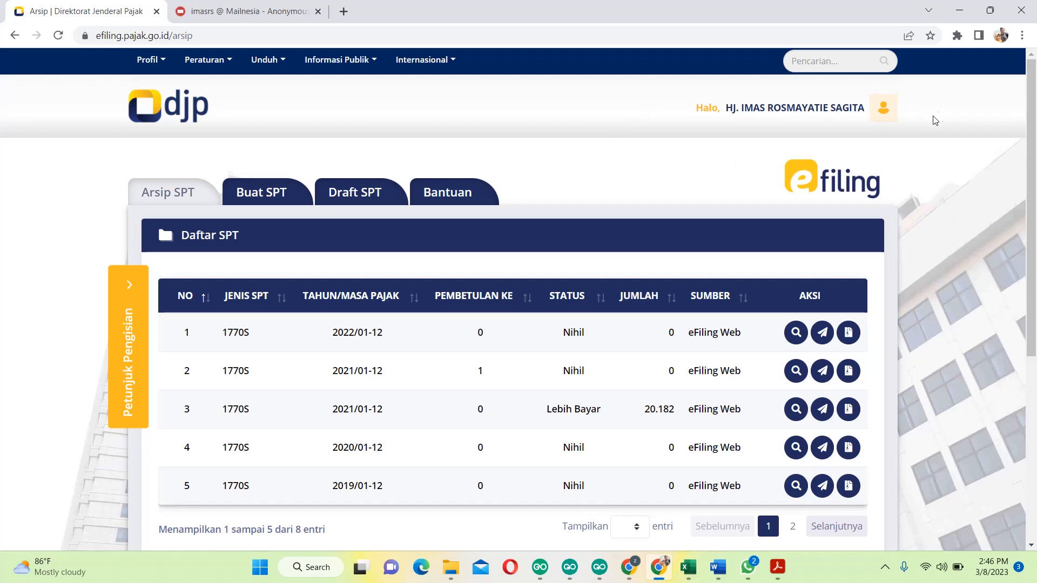
pyautogui.click(885, 571)
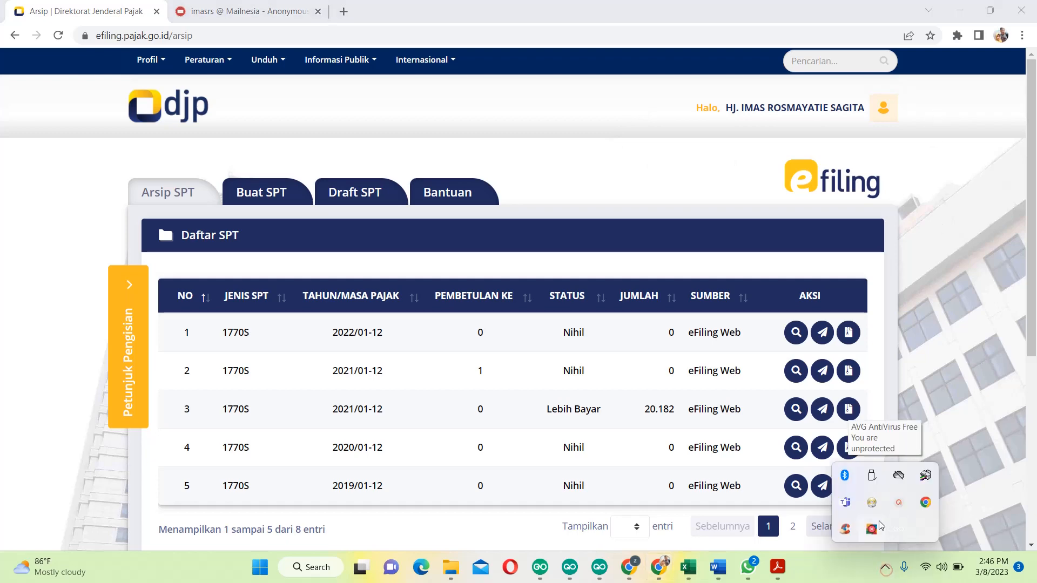